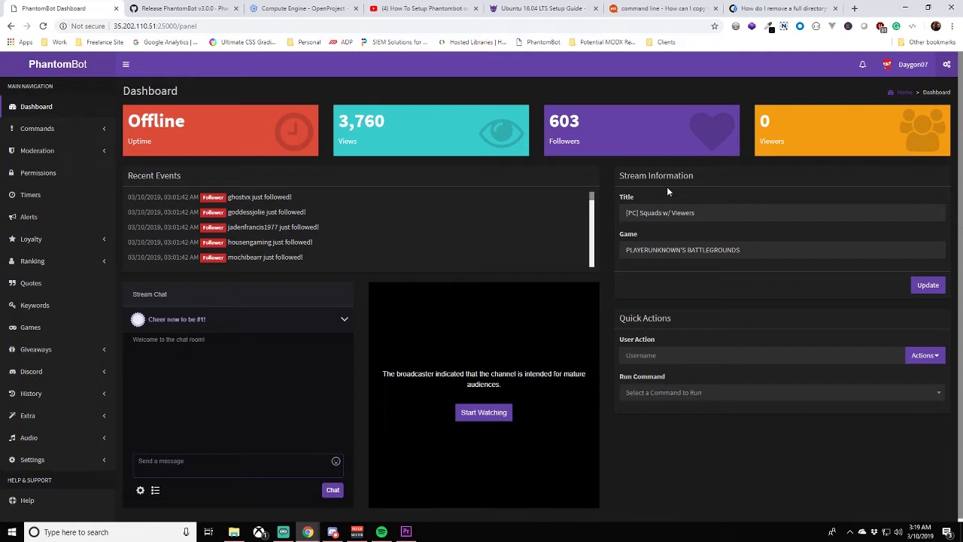
scroll(729, 167, "down", 1)
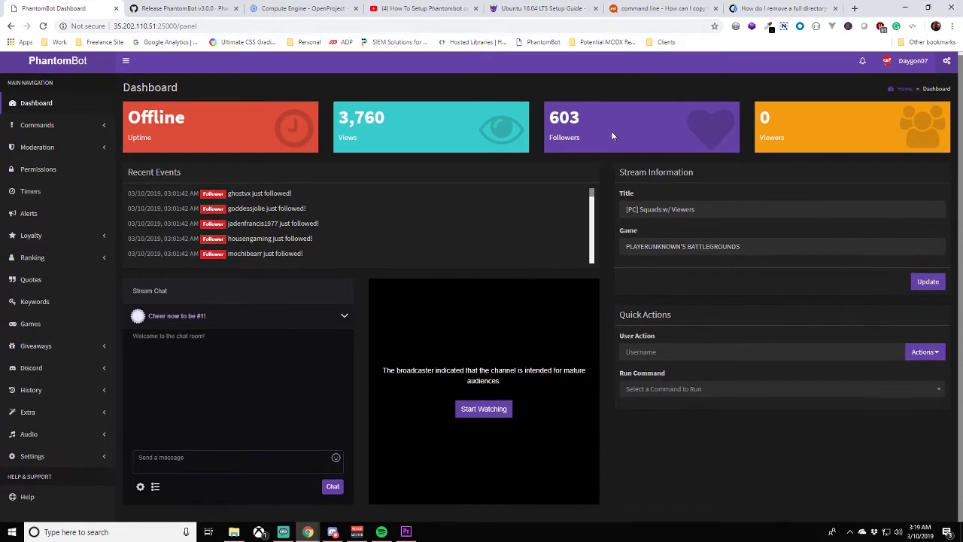
scroll(599, 160, "up", 1)
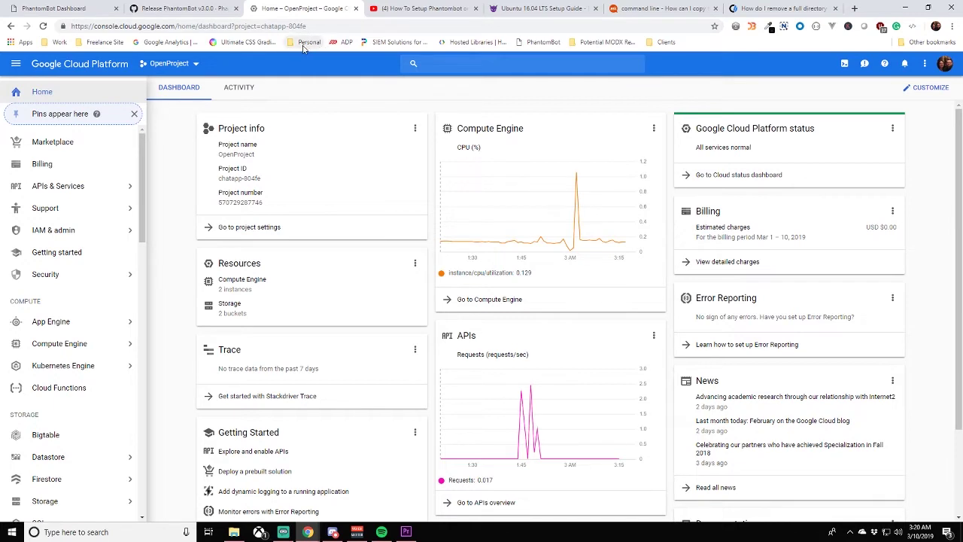
- Open the Compute Engine VM instances list and bring up the SSH connection options for instance-1
mouse_move(68, 332)
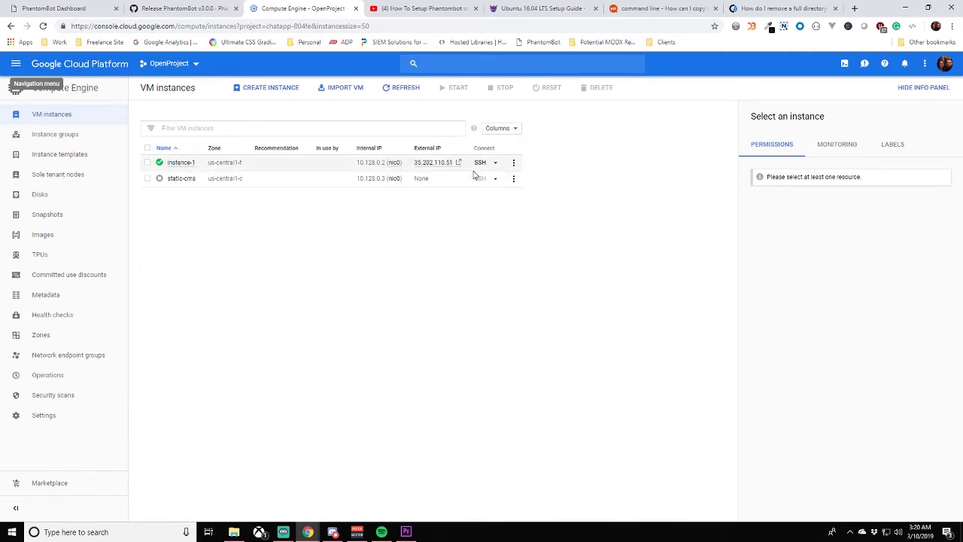
left_click(495, 163)
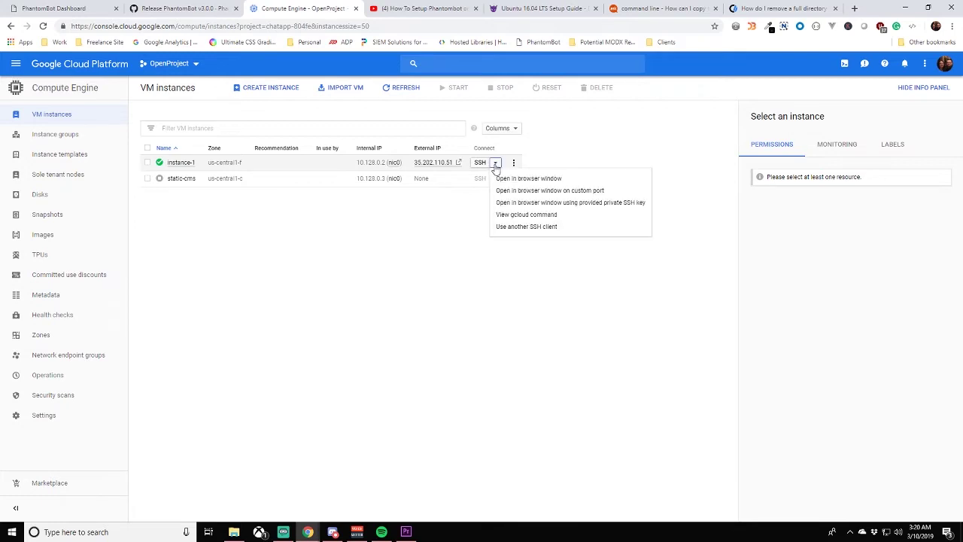
left_click(546, 183)
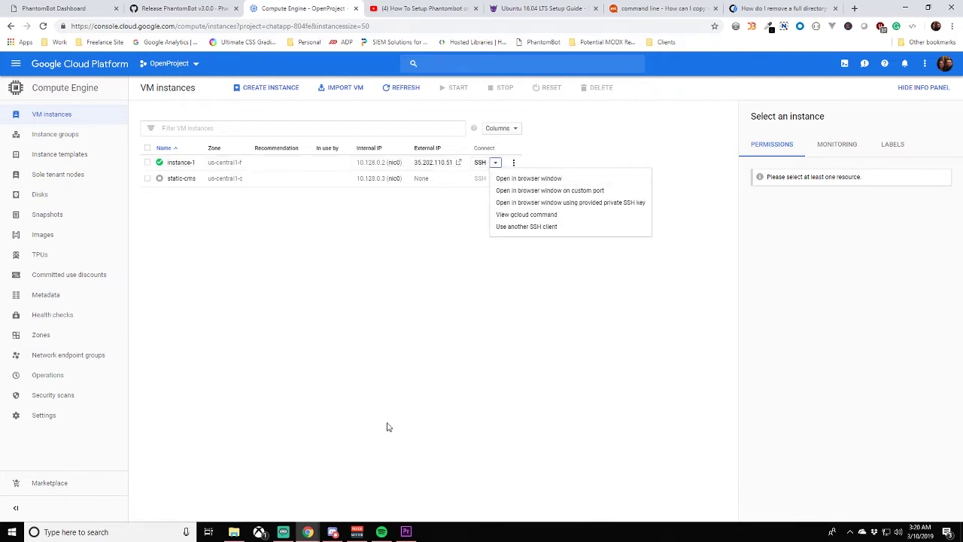
mouse_move(308, 533)
left_click(368, 485)
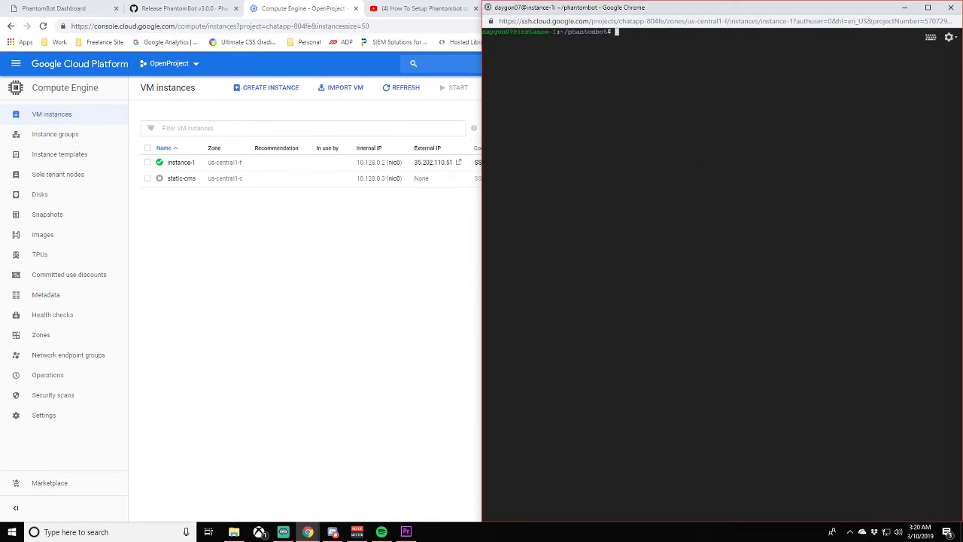
type("cd ../")
key("Return")
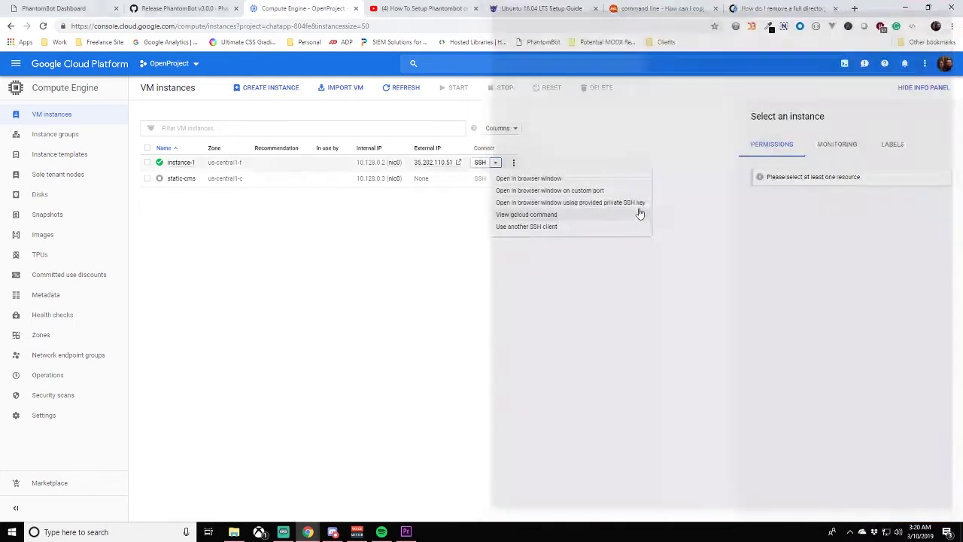
key("alt+Tab")
left_click(450, 261)
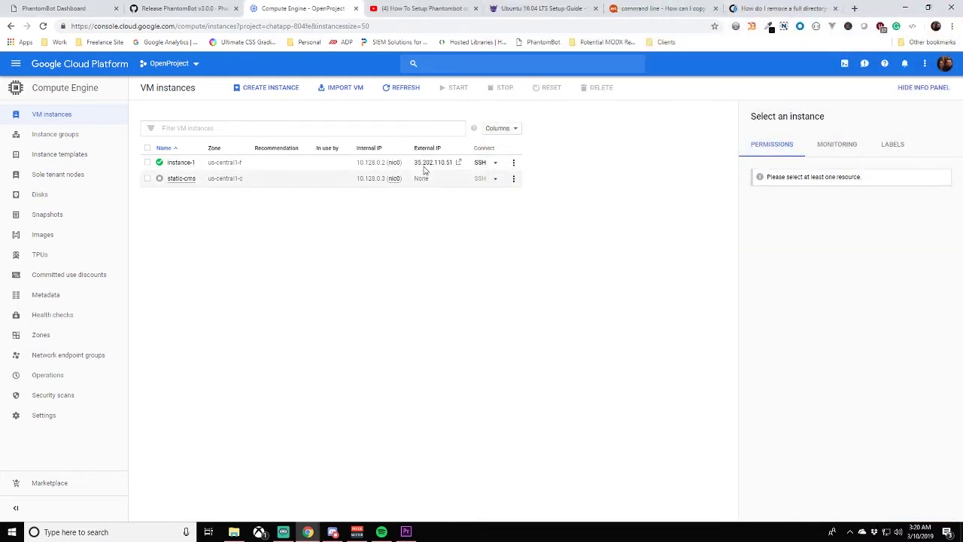
- Open an SSH session to instance-1 in a browser window and move that window clear of the instance list
left_click(496, 166)
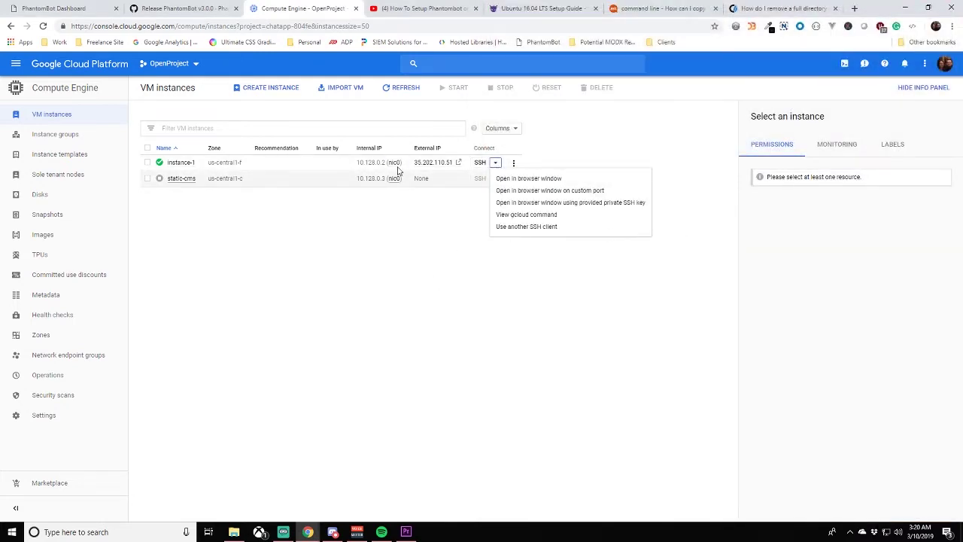
left_click(521, 178)
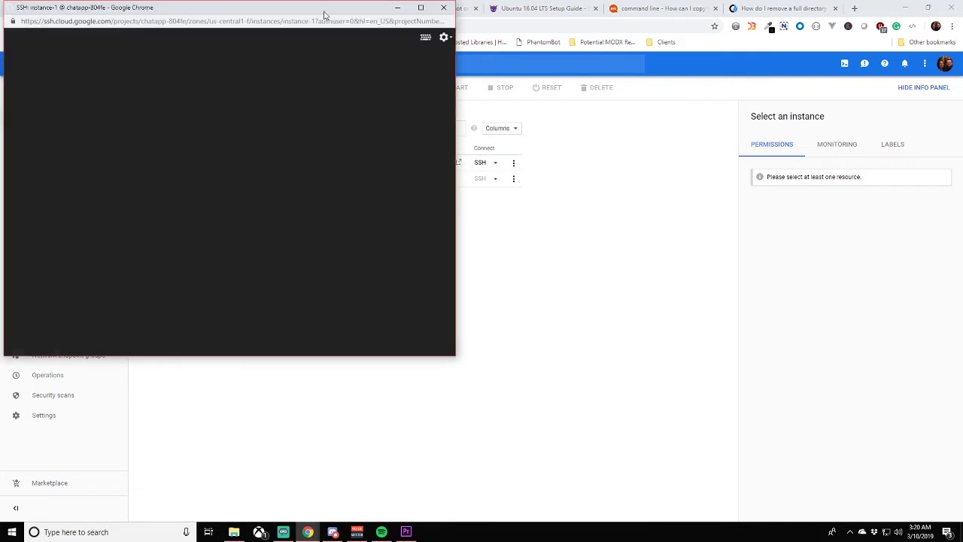
left_click_drag(325, 10, 753, 74)
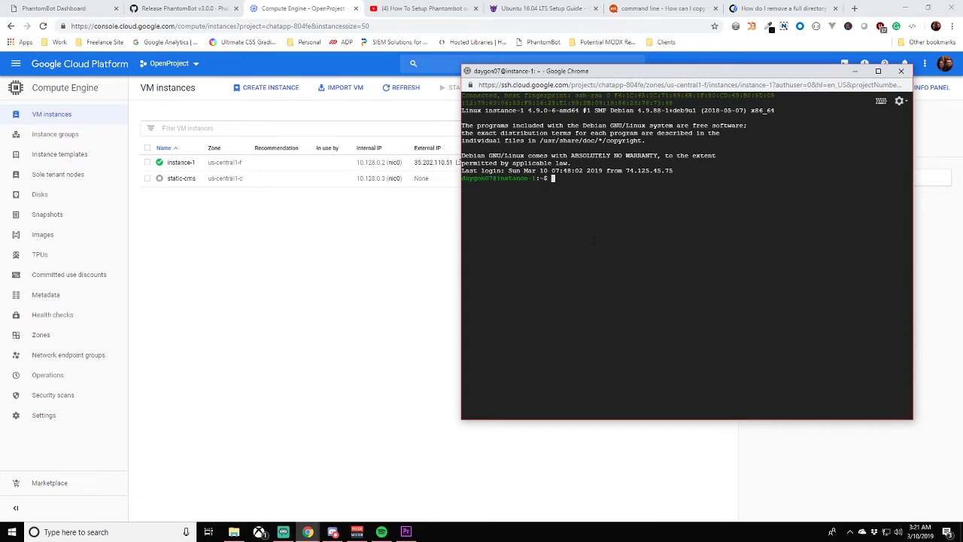
- List the home directory, delete PhantomBot-3.0.0.zip from it, and list the files again
type("ls")
key("Return")
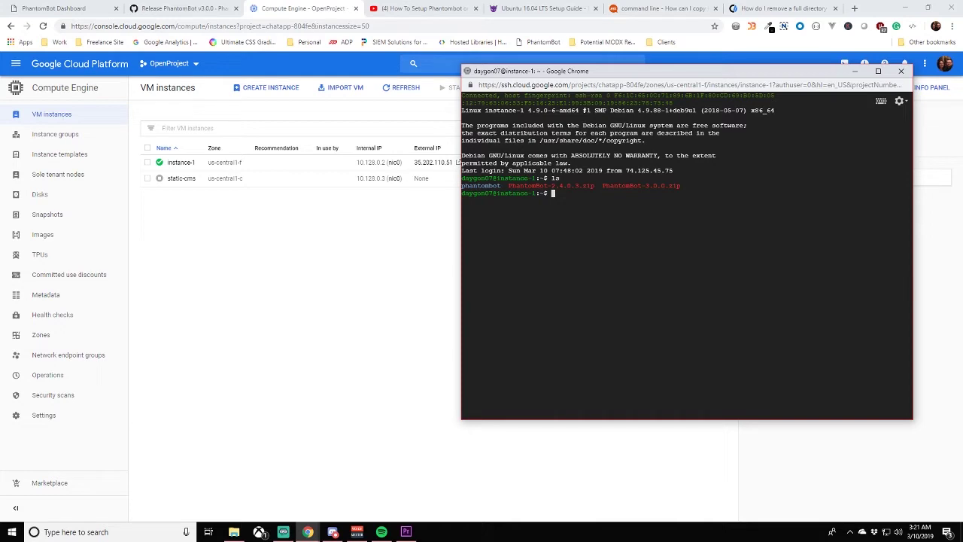
type("rm PhantomBot-3.0.0.zip")
key("Return")
type("ls")
key("Return")
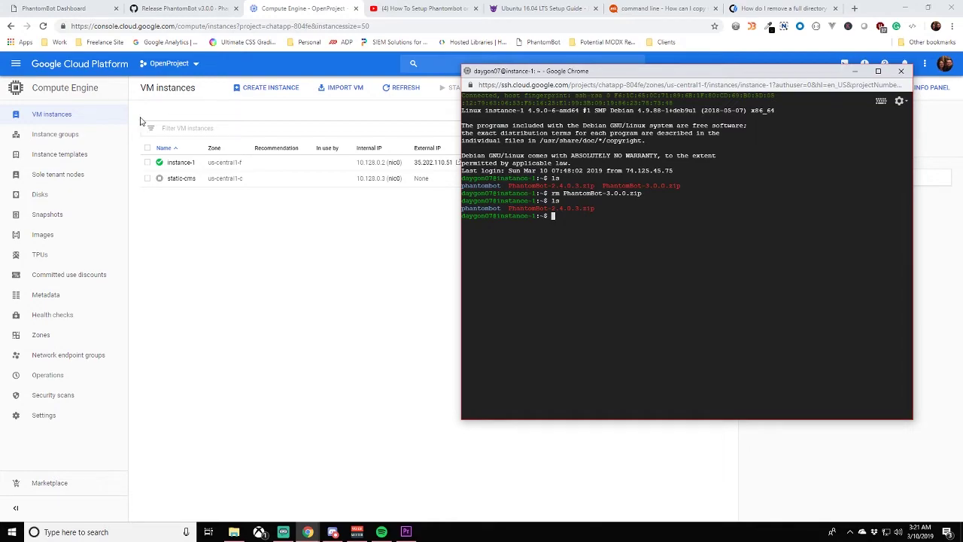
- Look through the PhantomBot v3.0.0 release page on GitHub, including its release date, fixes and downloadable assets
left_click(164, 15)
scroll(324, 172, "up", 5)
scroll(324, 171, "up", 6)
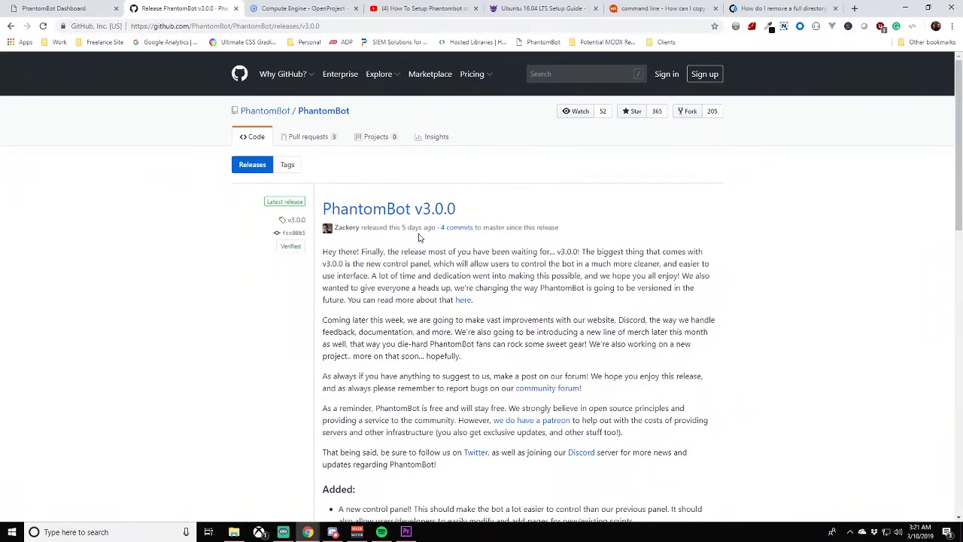
left_click_drag(401, 228, 424, 229)
left_click(350, 252)
scroll(389, 393, "down", 10)
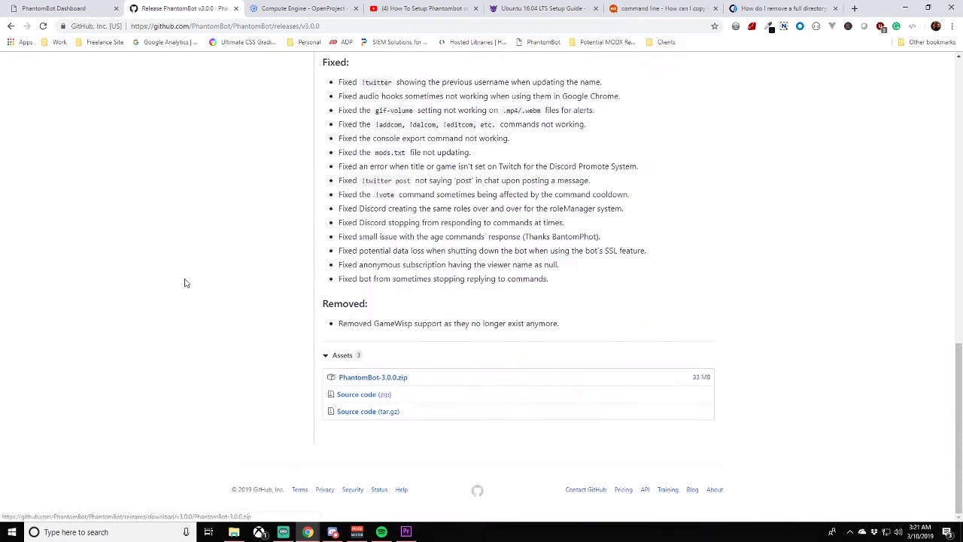
scroll(313, 301, "up", 5)
scroll(316, 286, "up", 5)
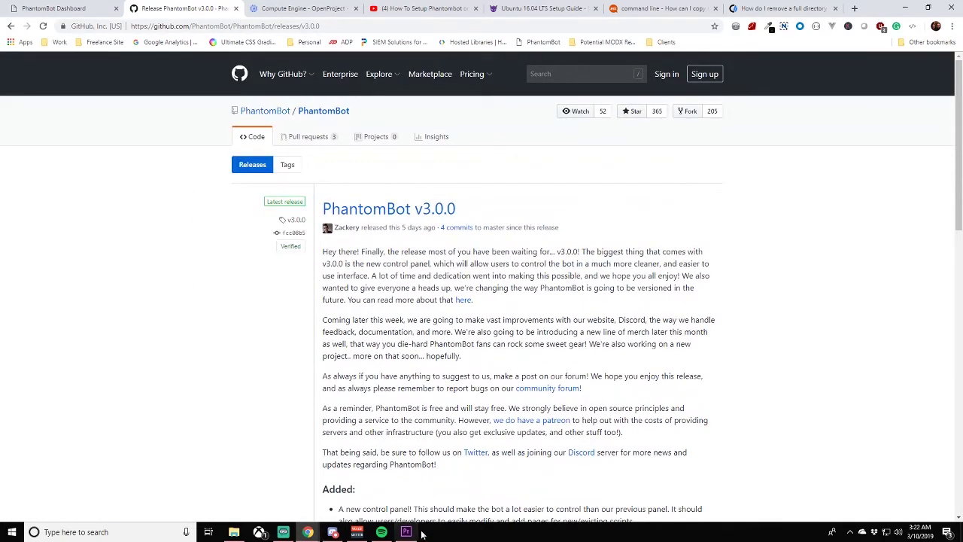
- Review the PhantomBot installation and systemd unit sections of the Ubuntu 16.04 LTS Setup Guide
mouse_move(386, 533)
left_click(508, 8)
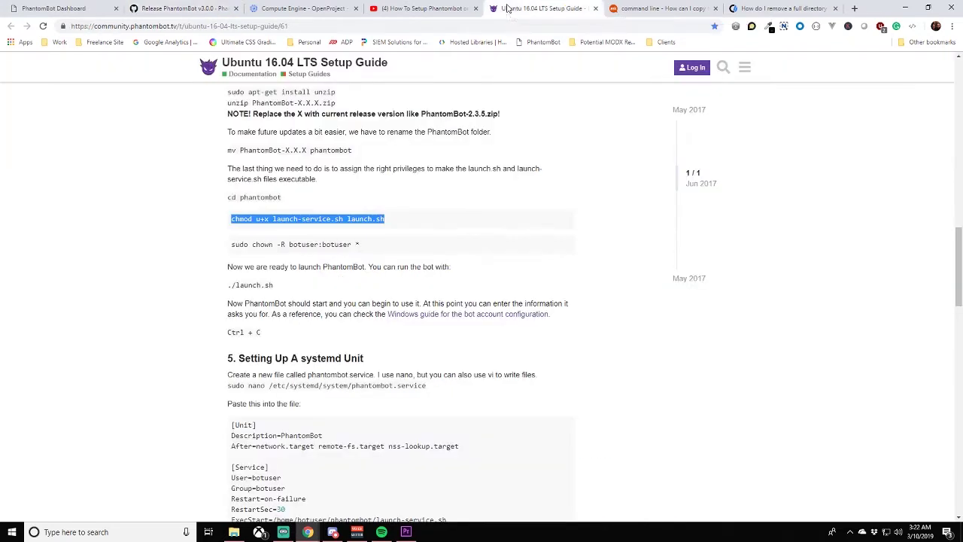
left_click(403, 235)
scroll(457, 239, "down", 4)
scroll(450, 243, "up", 1)
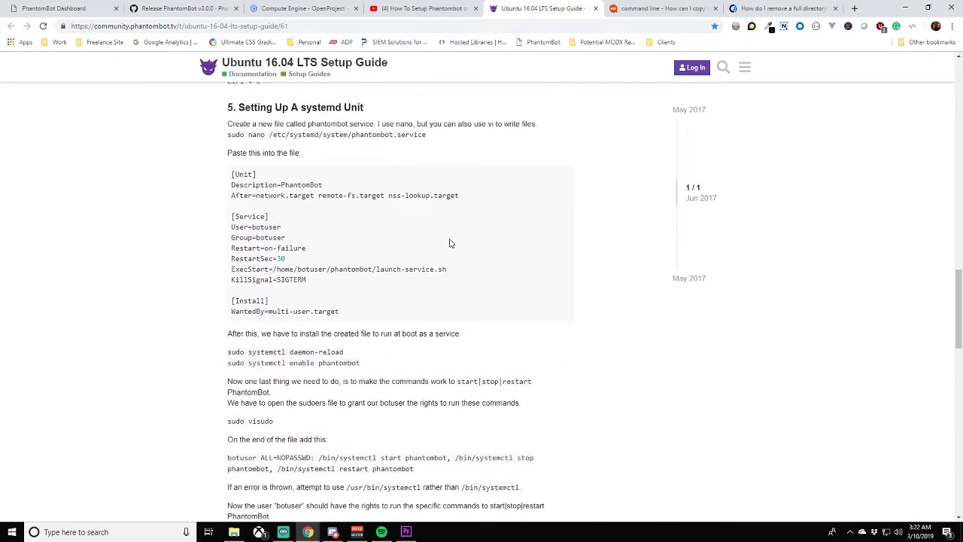
scroll(450, 243, "up", 3)
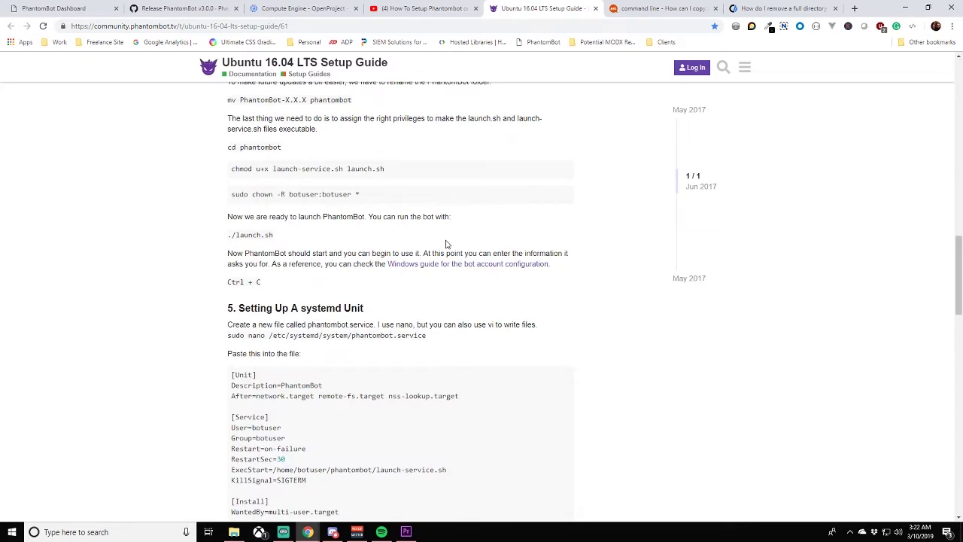
scroll(441, 244, "down", 3)
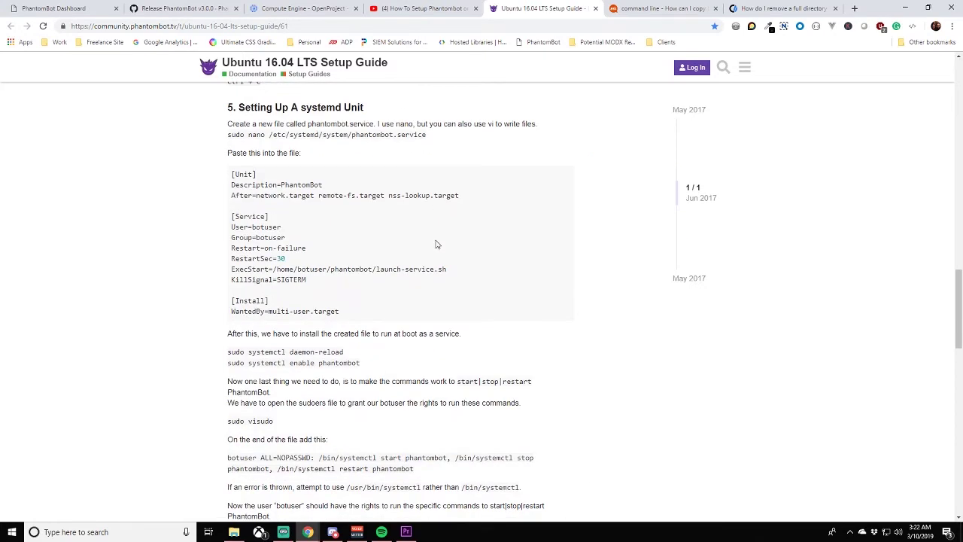
scroll(418, 234, "up", 4)
scroll(419, 234, "up", 3)
scroll(307, 189, "down", 1)
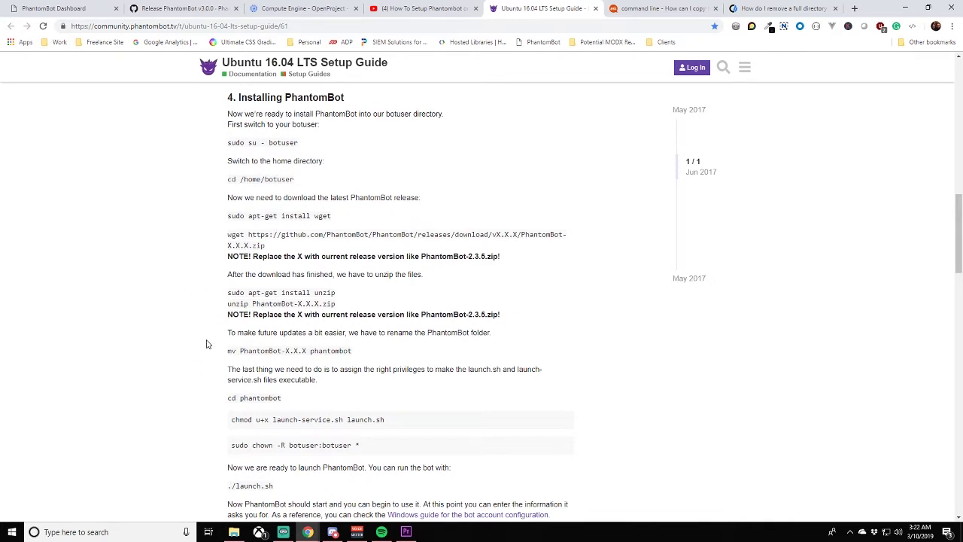
- Highlight the guide's installation instructions from the wget download command through the chmod command
left_click_drag(228, 235, 376, 310)
left_click(231, 234)
left_click_drag(228, 235, 396, 421)
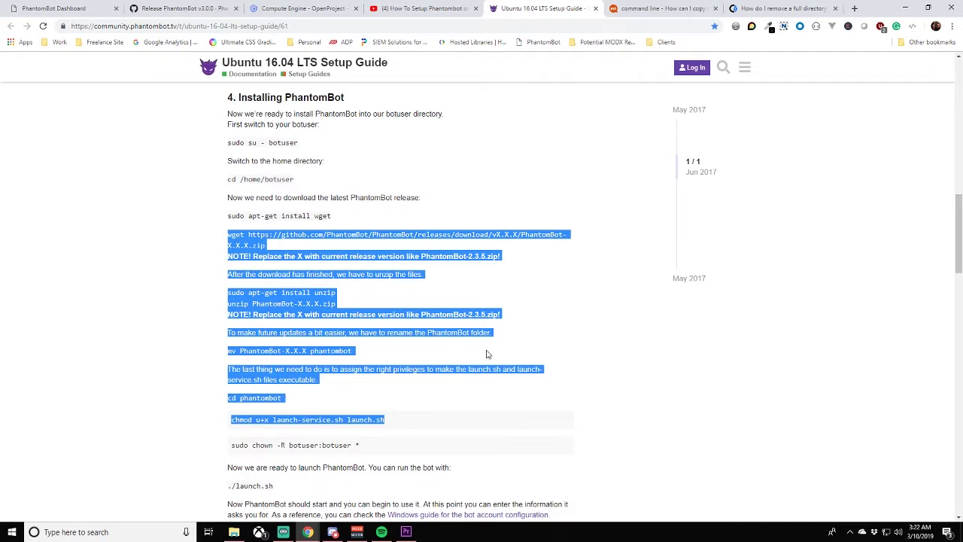
left_click(553, 290)
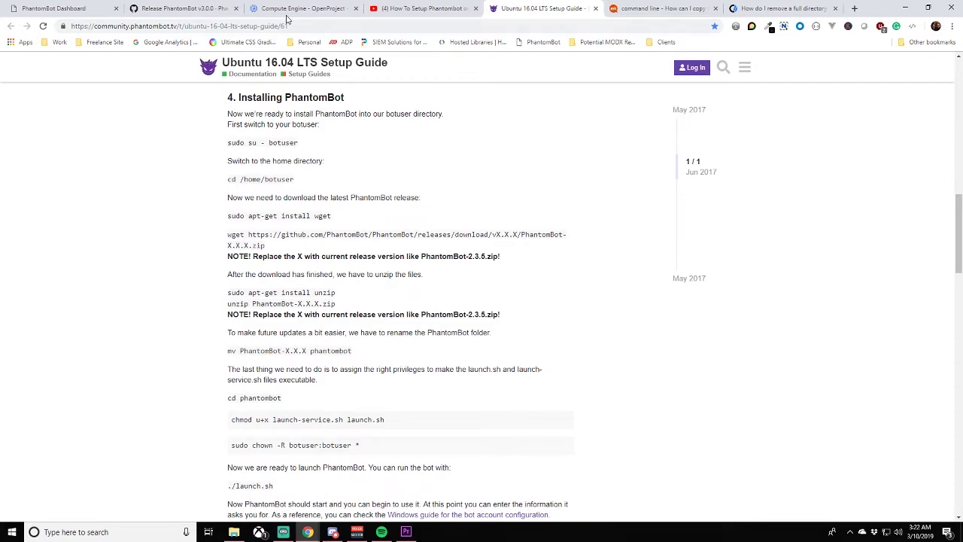
- Copy the link address of the PhantomBot-3.0.0.zip asset from the GitHub release page
left_click(192, 10)
scroll(455, 467, "down", 2)
scroll(454, 467, "down", 15)
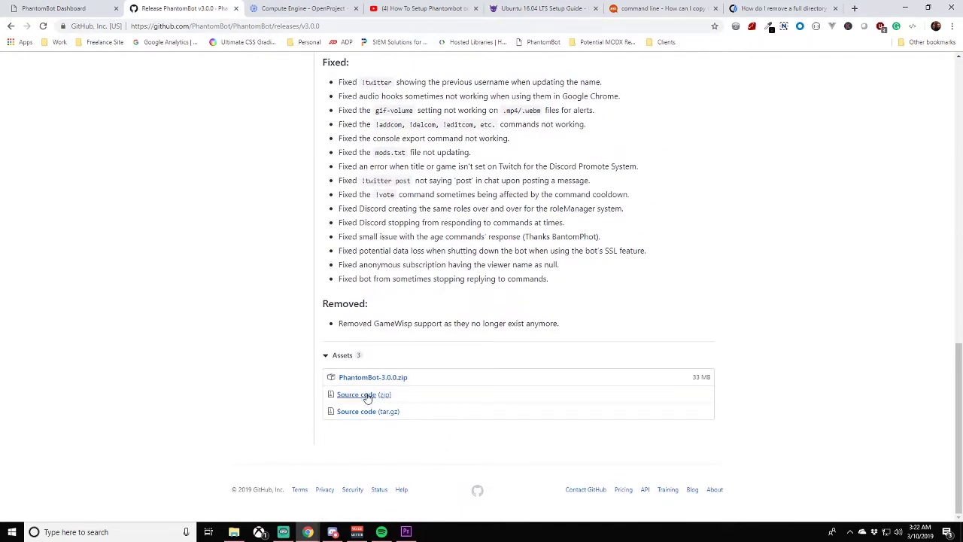
right_click(365, 381)
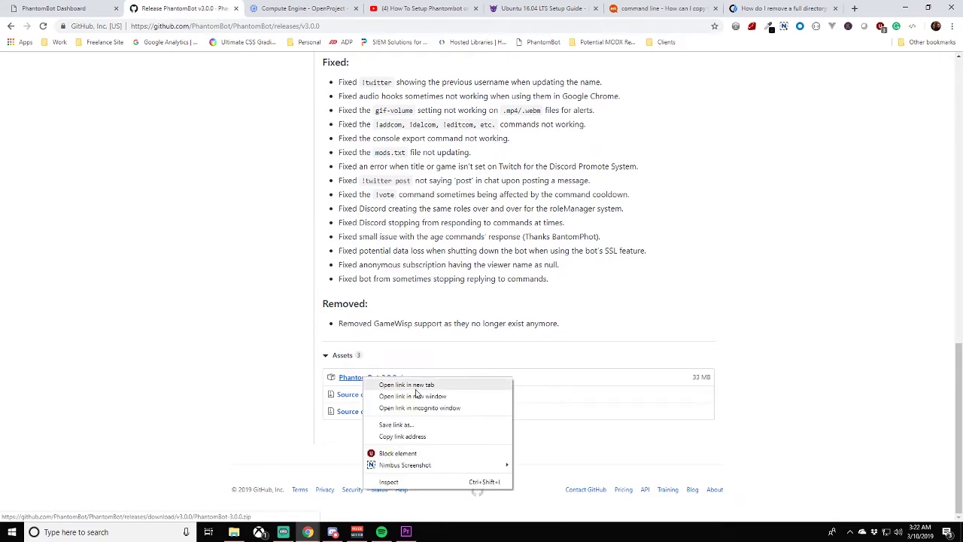
left_click(411, 437)
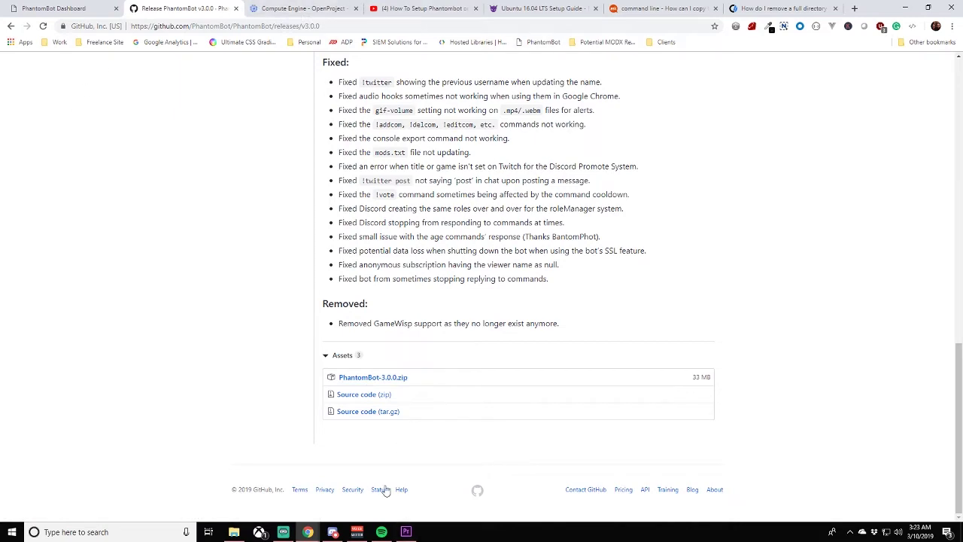
right_click(359, 381)
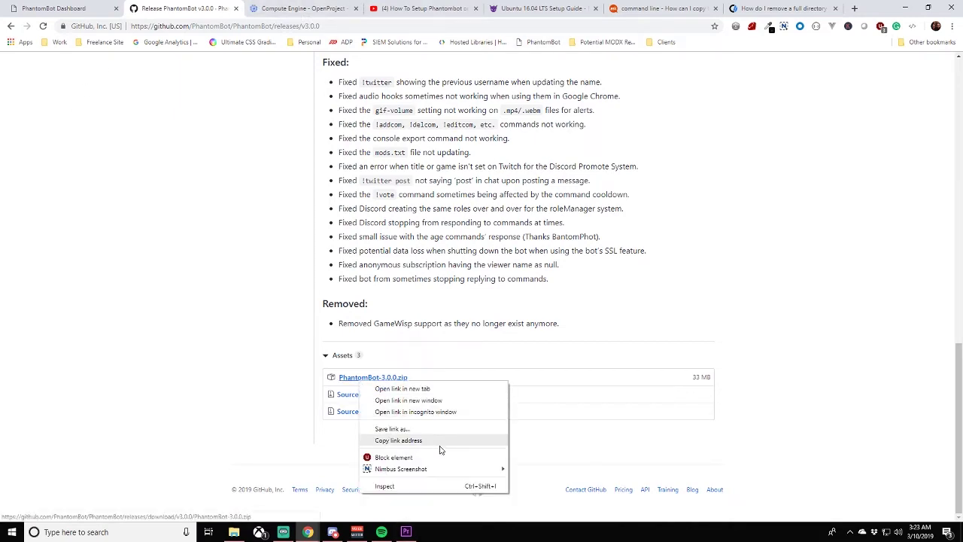
left_click(414, 441)
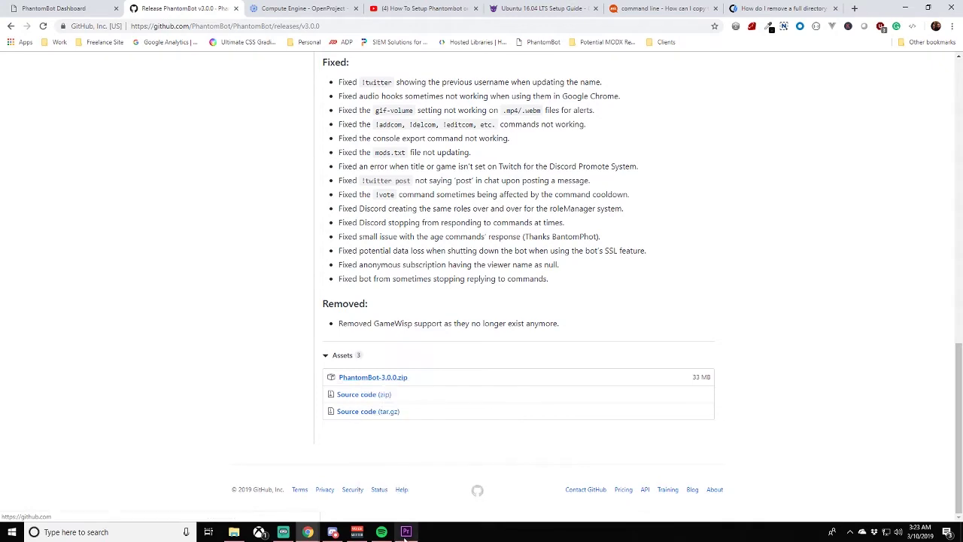
- In the SSH terminal, download PhantomBot-3.0.0.zip into the home directory with wget and the copied release link
mouse_move(406, 531)
left_click(402, 510)
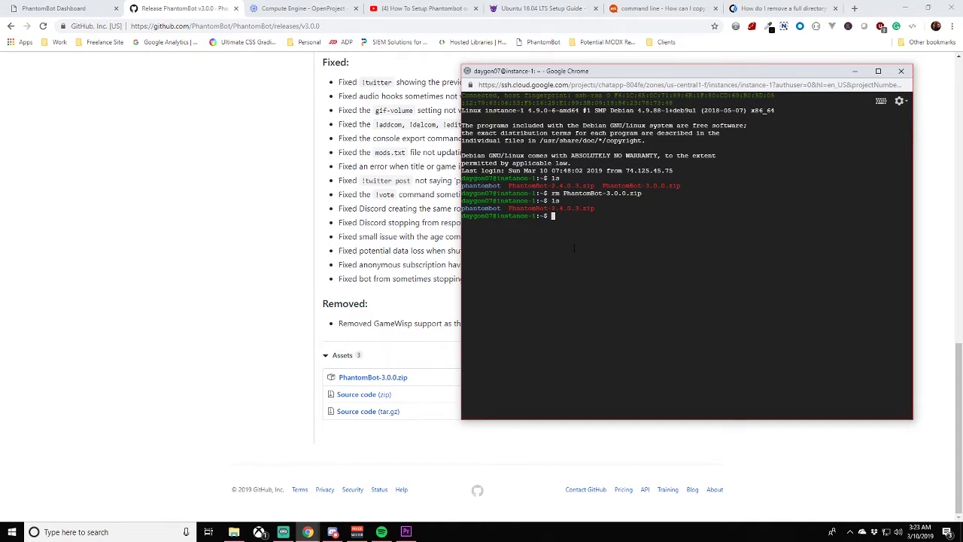
type("wget")
key("ctrl+v")
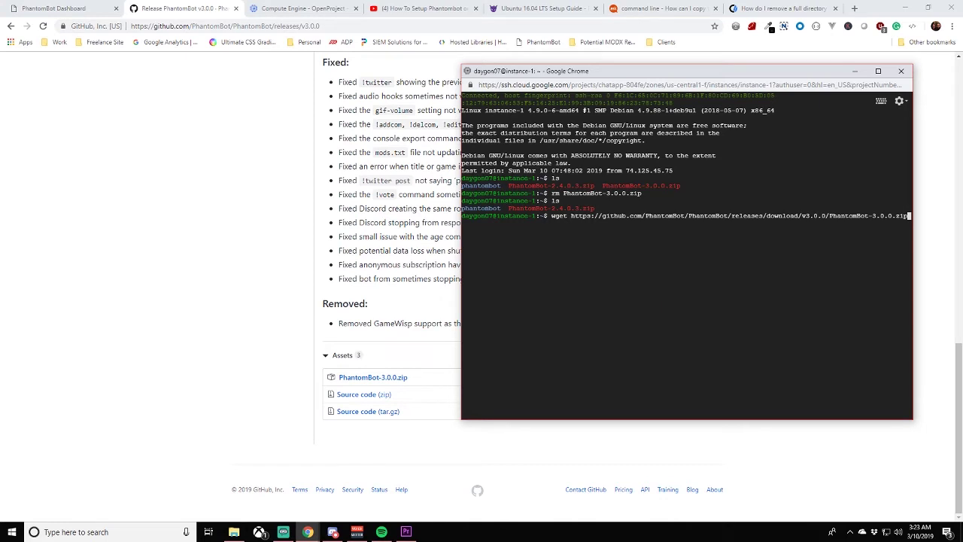
key("Return")
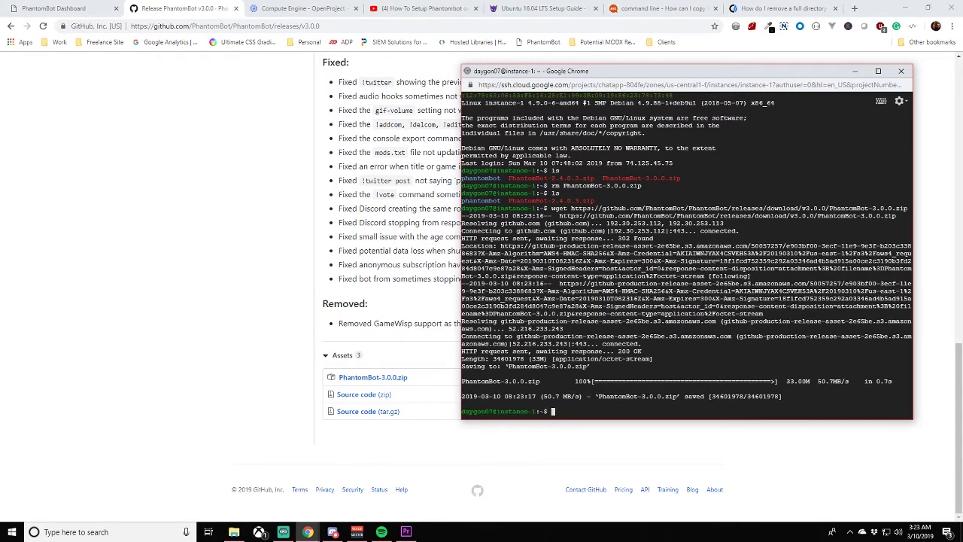
- List the home directory and check for the downloaded PhantomBot-3.0.0.zip archive
type("ls")
key("Return")
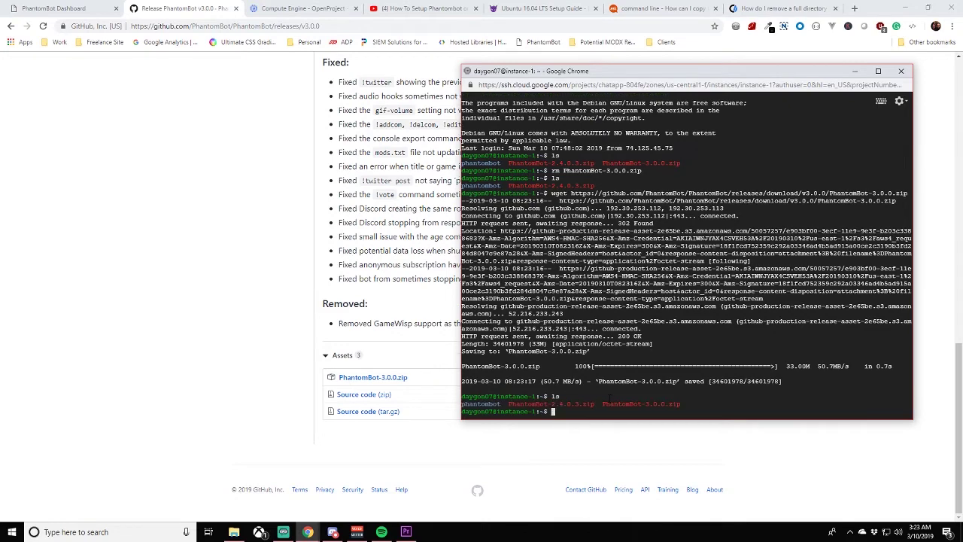
left_click_drag(603, 403, 669, 404)
- Check the unzip instructions in the Ubuntu 16.04 LTS Setup Guide and extract PhantomBot-3.0.0.zip in the SSH terminal's home directory
left_click(200, 259)
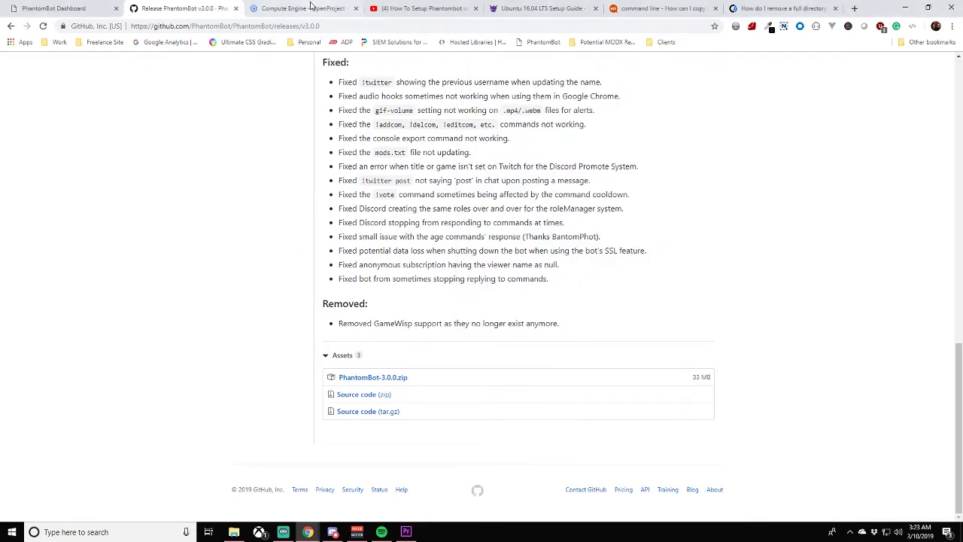
left_click(526, 7)
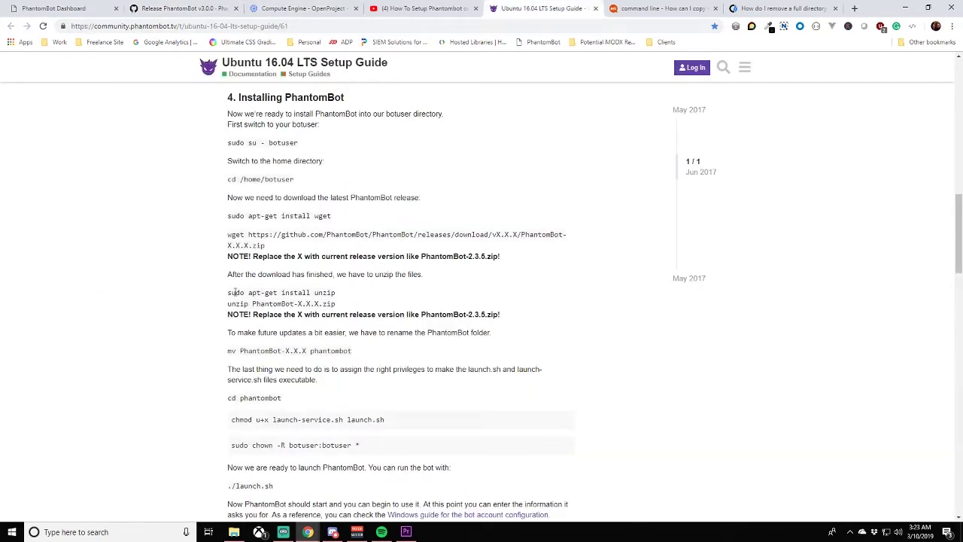
scroll(235, 292, "down", 1)
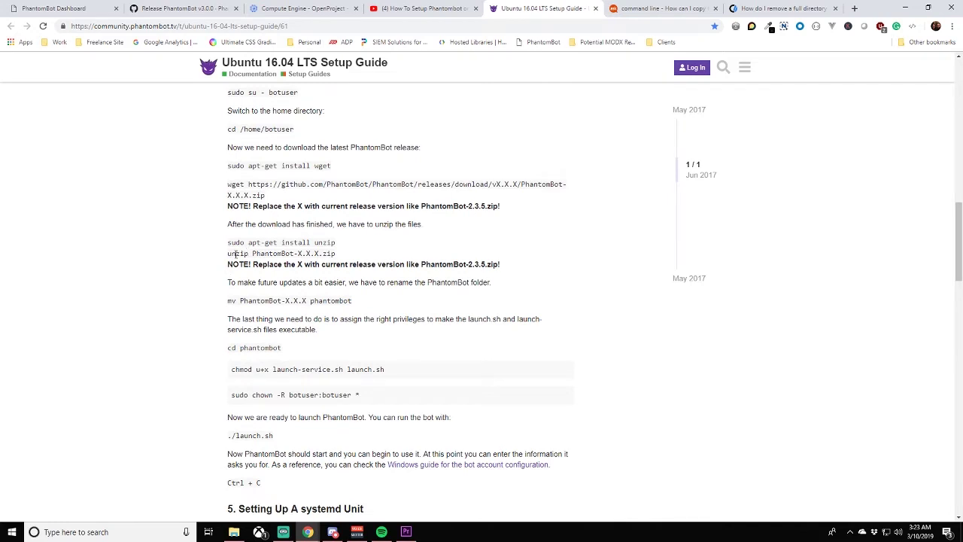
key("alt+Tab")
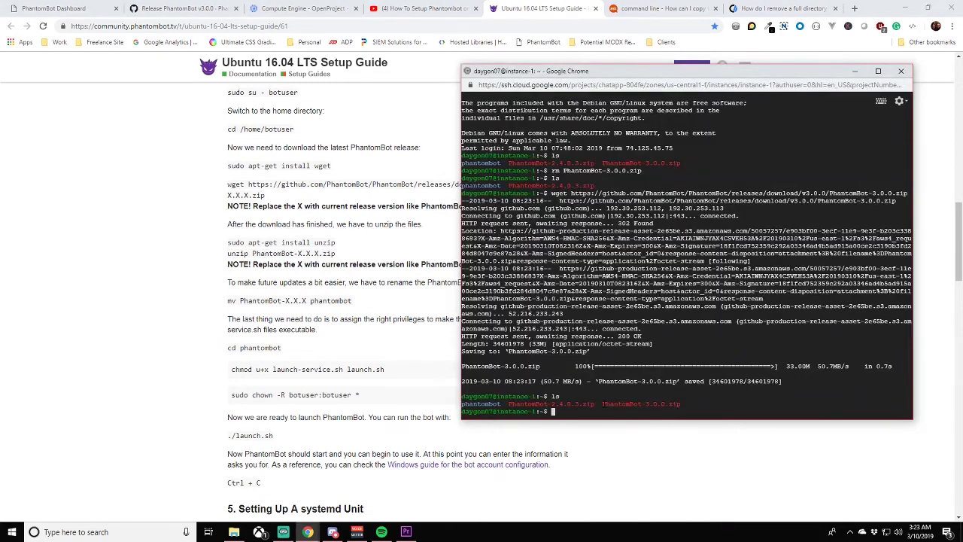
left_click_drag(603, 403, 681, 404)
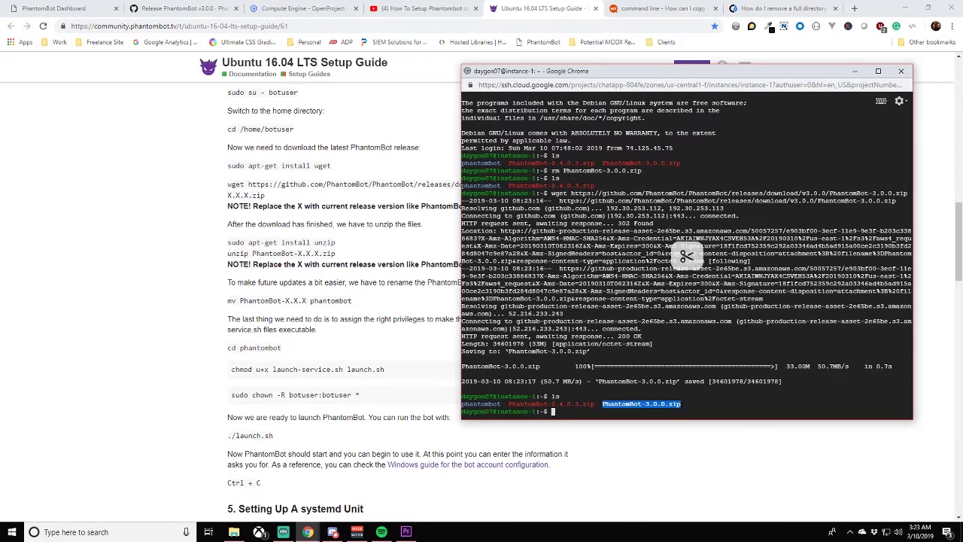
left_click(573, 420)
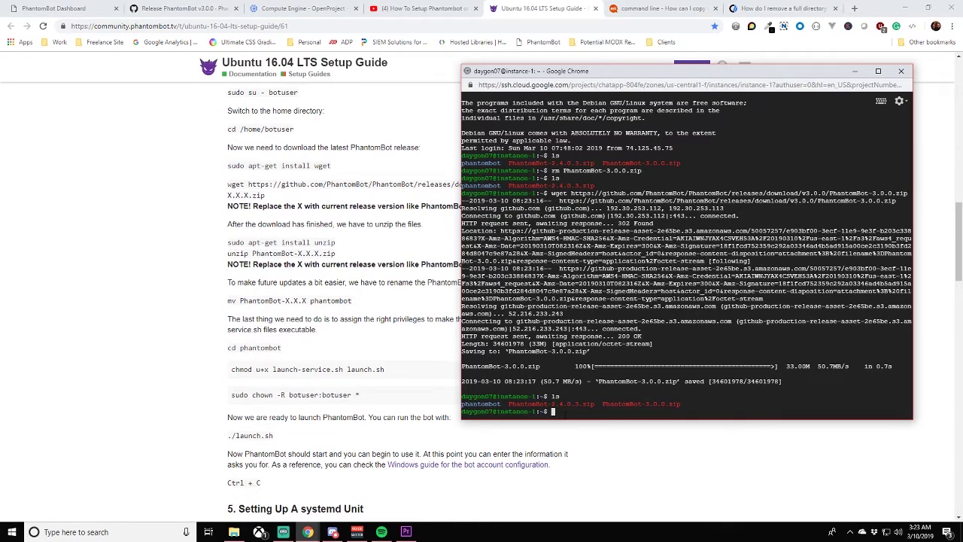
type("unzip")
key("ctrl+v")
key("Return")
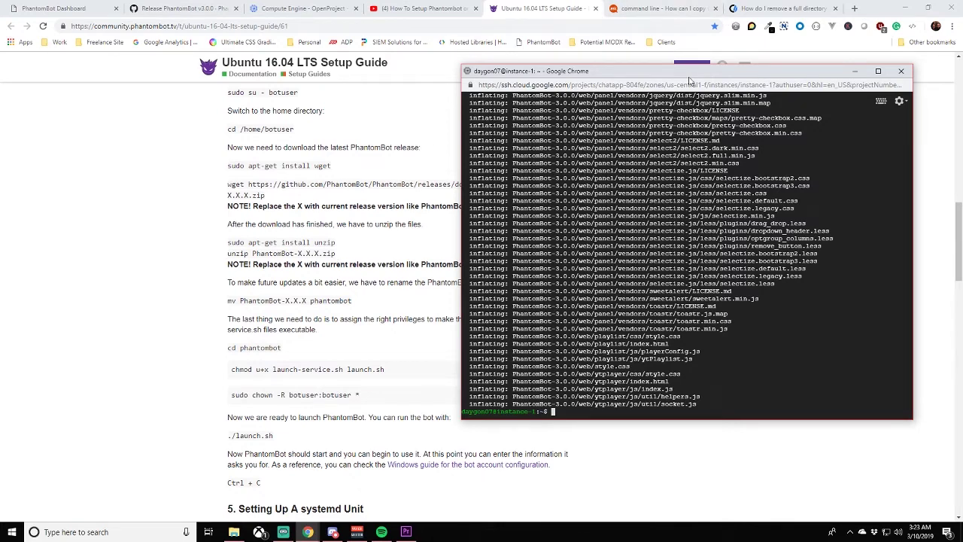
- List the home directory, and enter the existing phantombot folder to list its contents
type("ls")
key("Return")
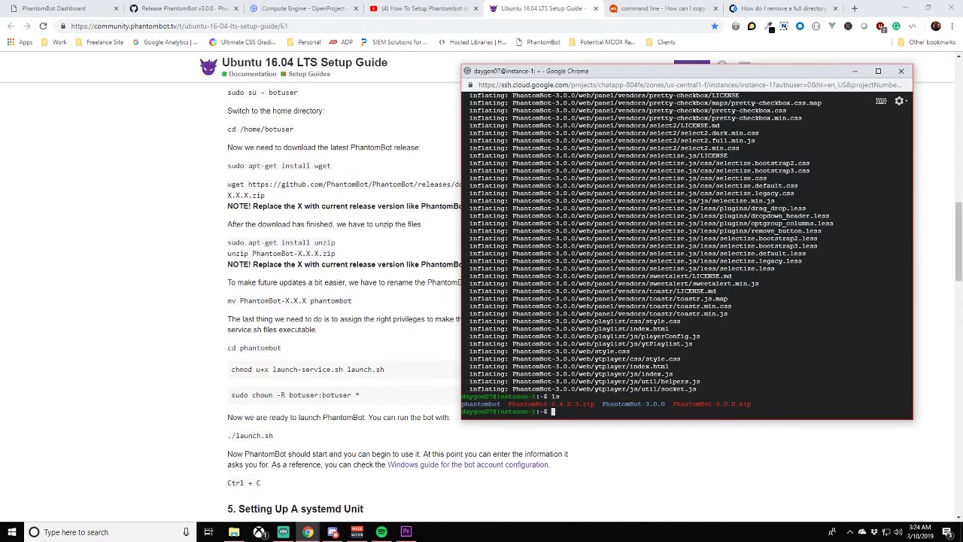
type("cd phantombot")
key("Return")
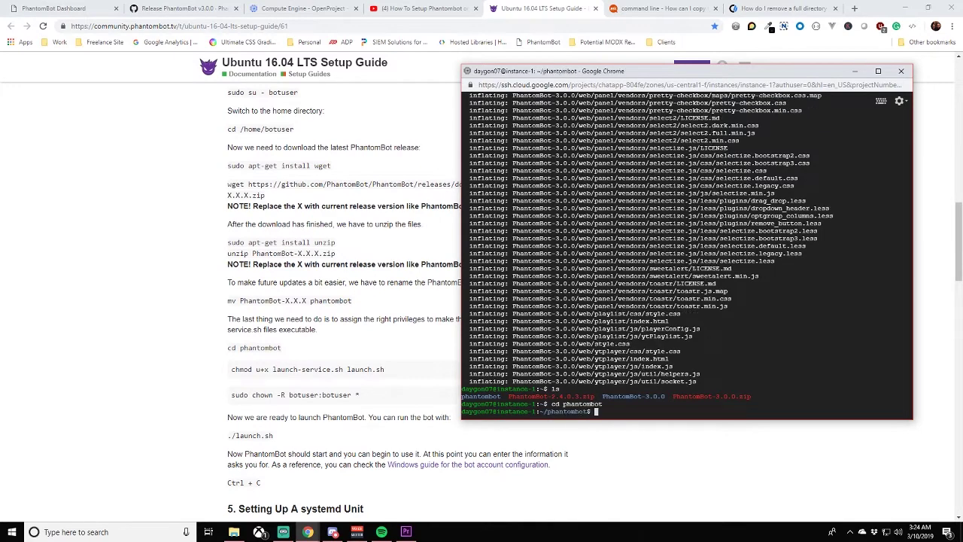
type("ls")
key("Return")
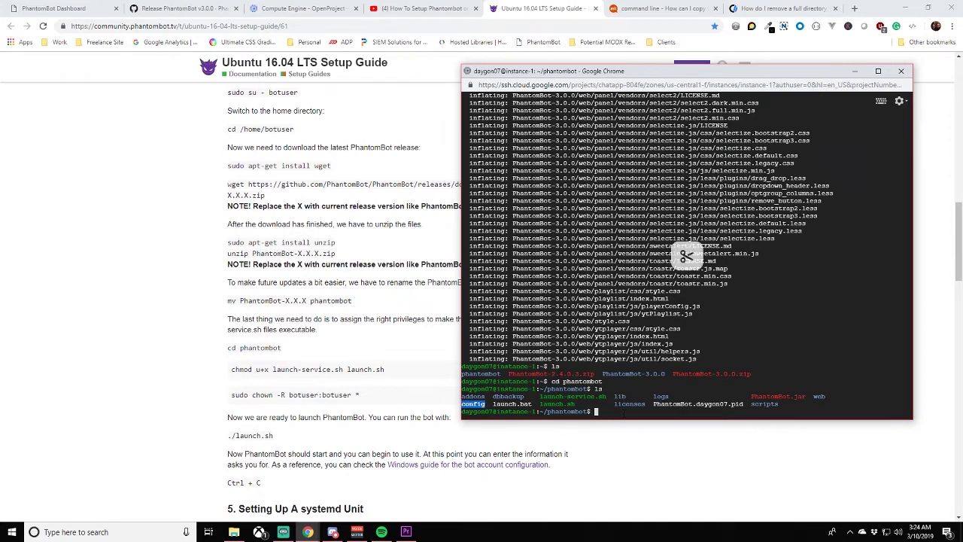
- Enter the old installation's config folder to examine its database and login files, and clear the terminal
type("cd ")
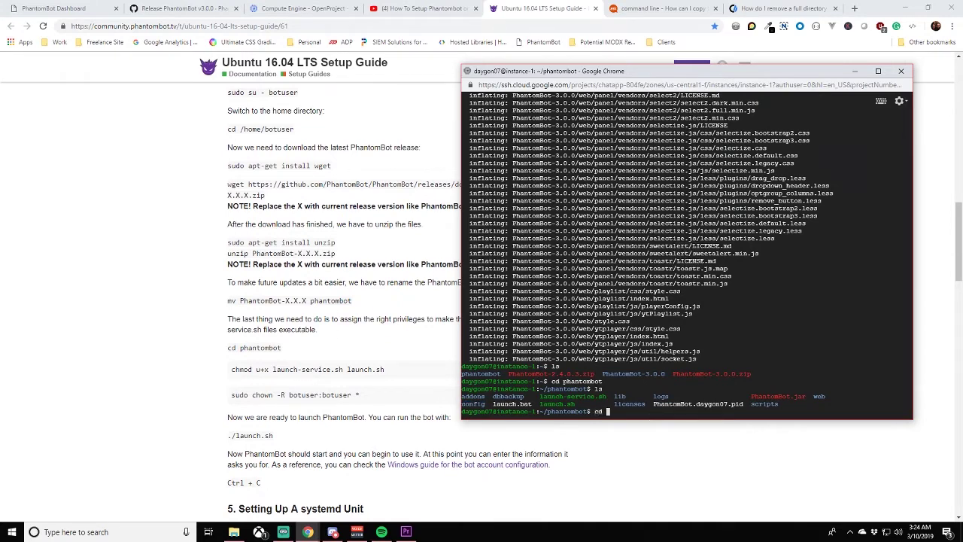
type("config")
key("Return")
type("ls")
key("Return")
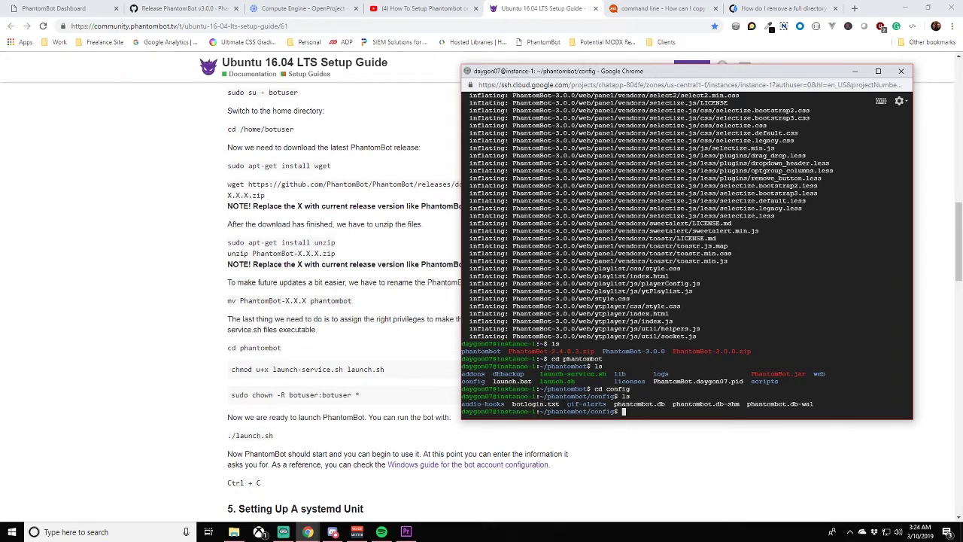
left_click_drag(616, 404, 814, 404)
type("clear")
key("Return")
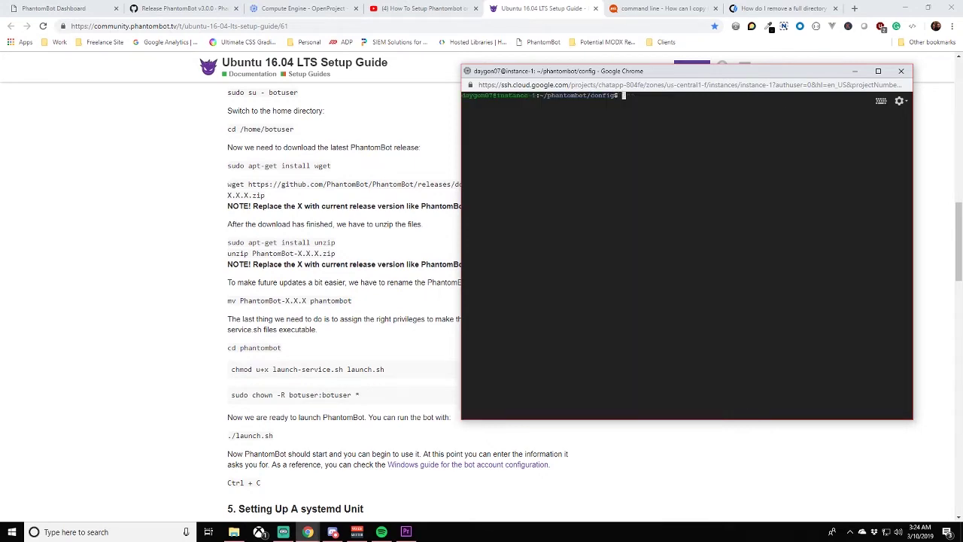
- Return to the home directory with cd ../../ and list its contents
type("cd ../../")
key("Return")
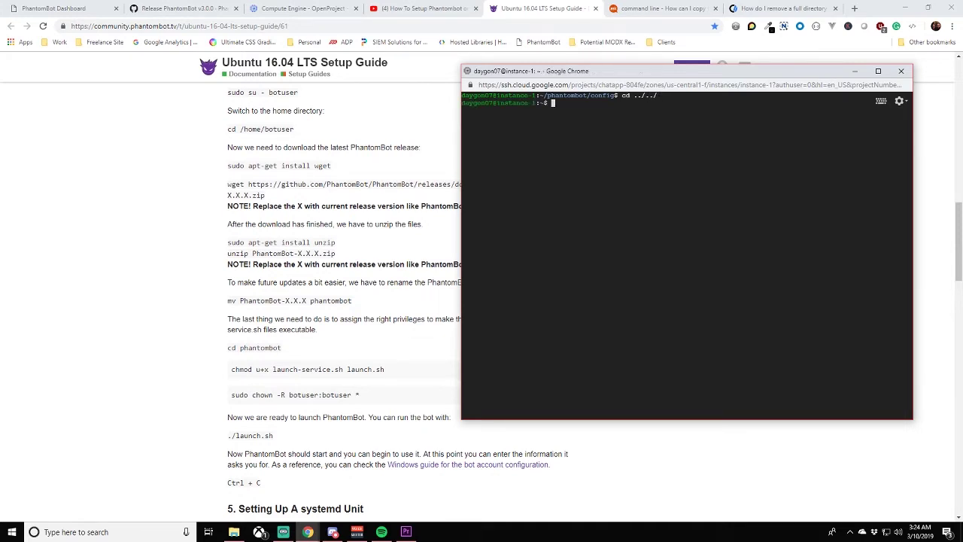
type("ls")
key("Return")
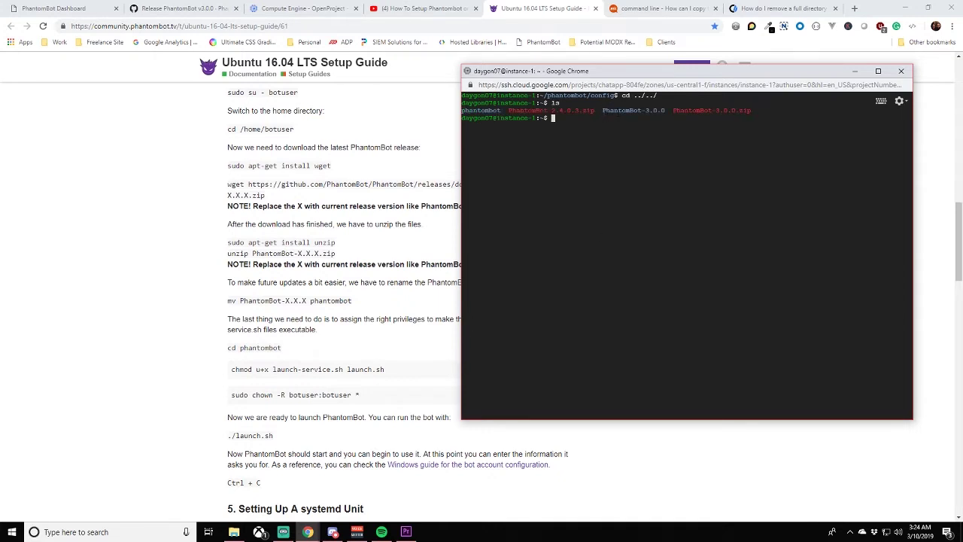
- Read the Ask Ubuntu answer on copying a folder's contents with cp -a, and return to the SSH terminal
left_click(629, 8)
scroll(420, 389, "up", 1)
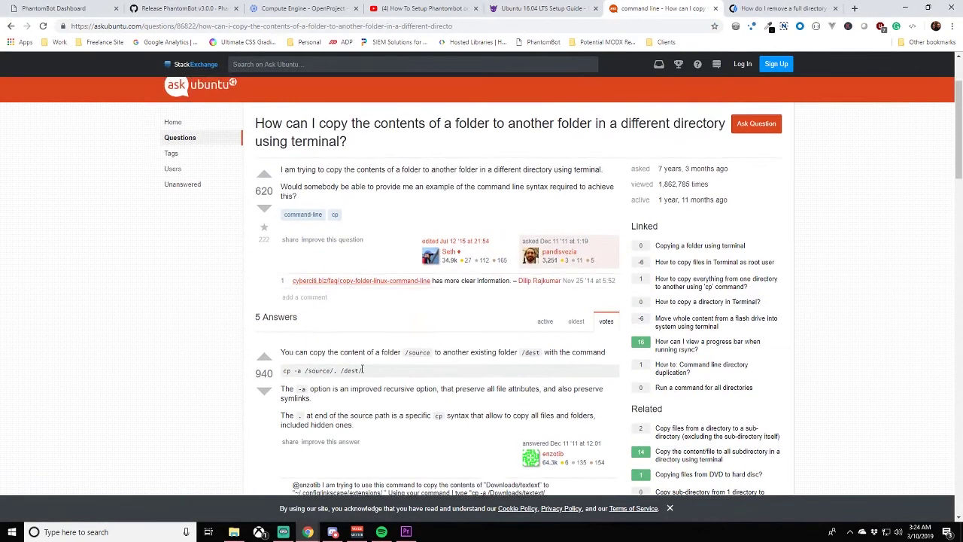
scroll(308, 194, "down", 3)
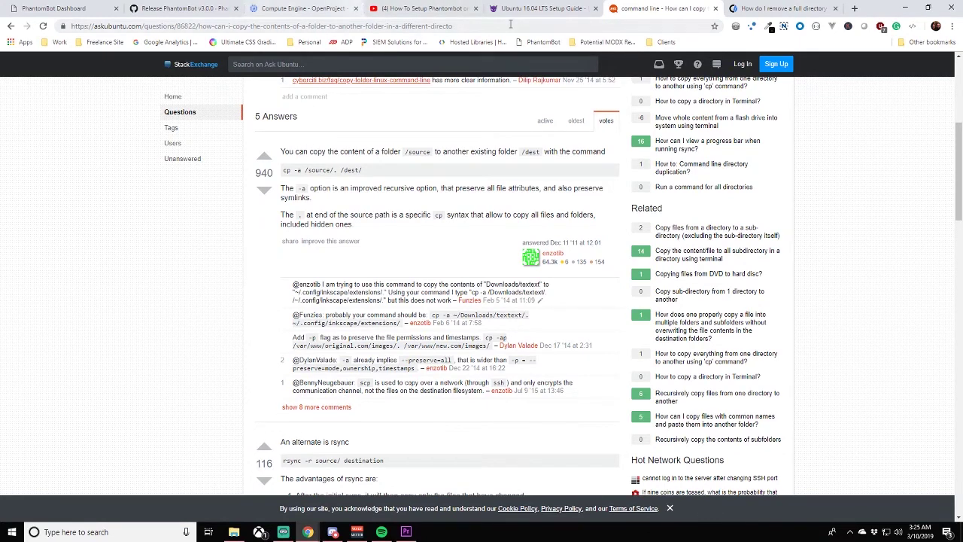
left_click(537, 7)
left_click(425, 9)
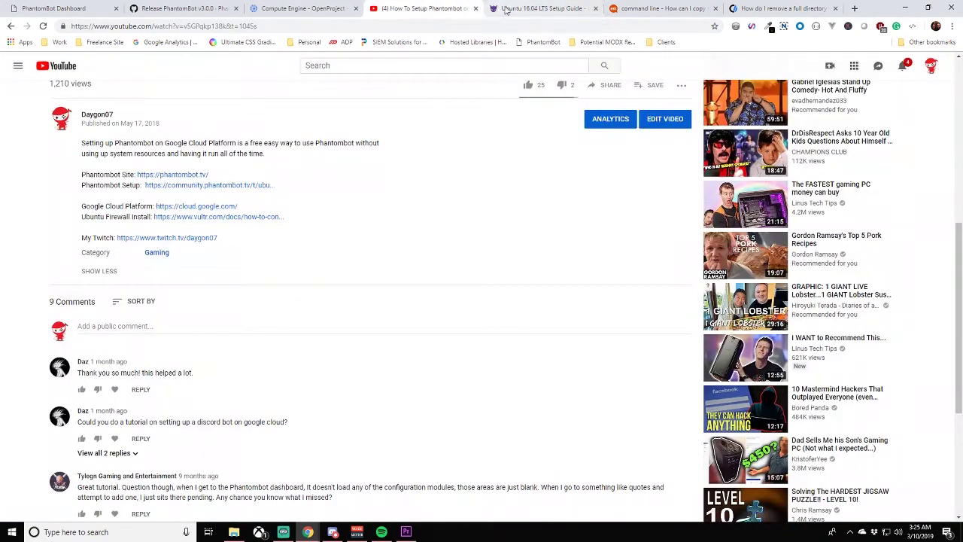
left_click(537, 8)
mouse_move(308, 531)
left_click(345, 506)
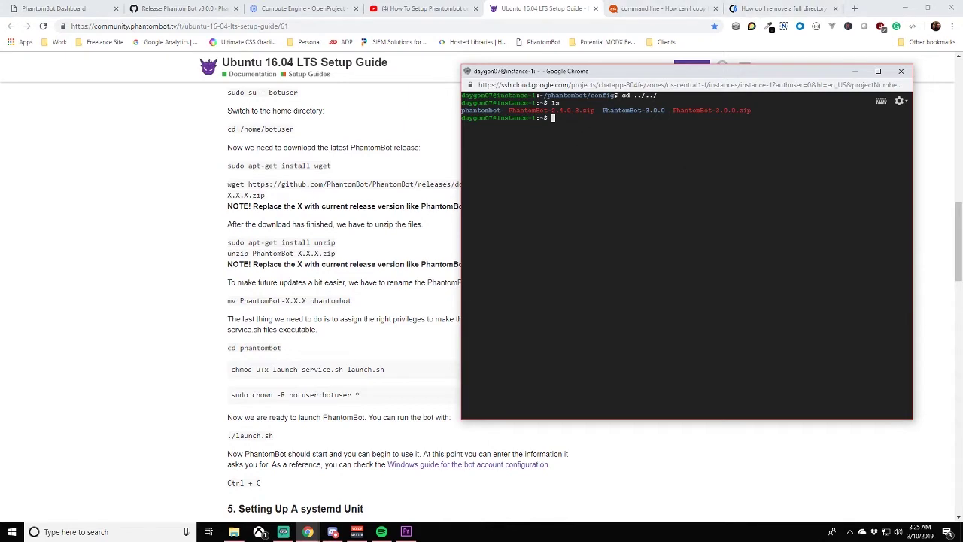
- Copy everything in phantombot/config into PhantomBot-3.0.0/config with cp -a
type("cp -a phantombot/config/.")
type("Phanto")
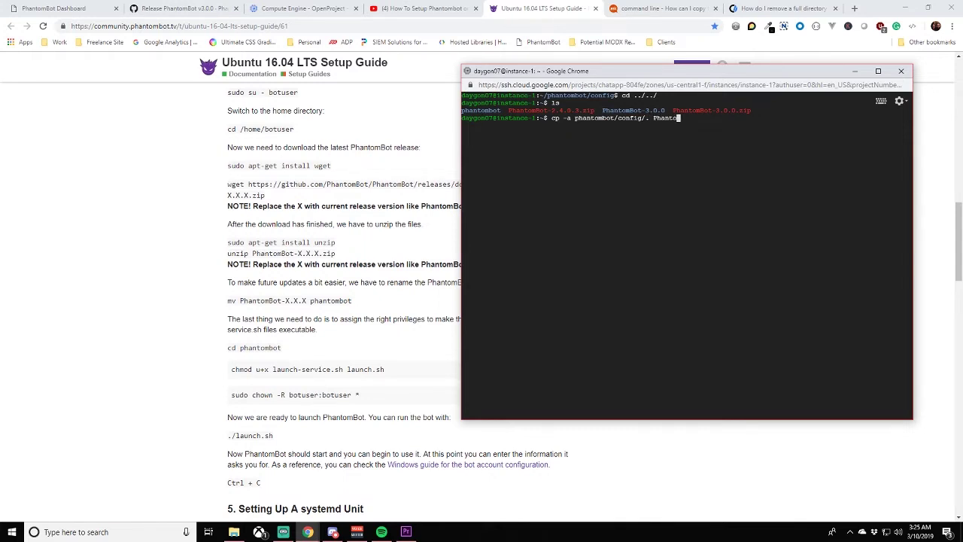
type("mBot-3.0.0")
type("/config")
key("Return")
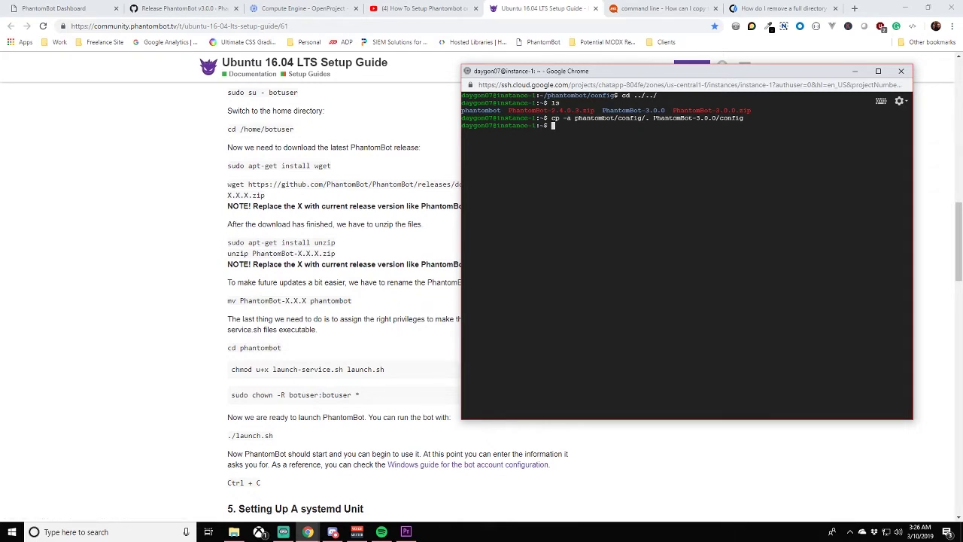
- Enter the PhantomBot-3.0.0/config folder and list its files to check the copied configuration
left_click_drag(653, 119, 744, 118)
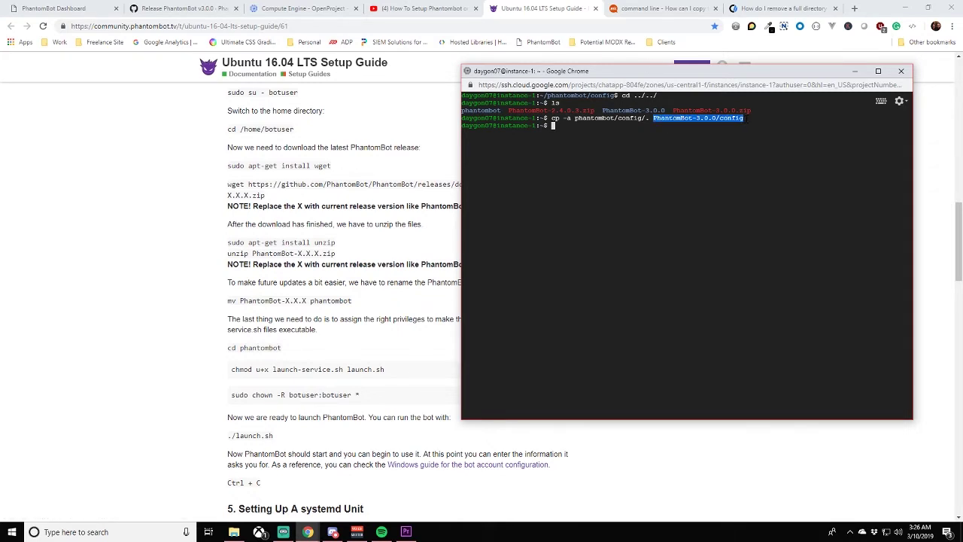
left_click(570, 125)
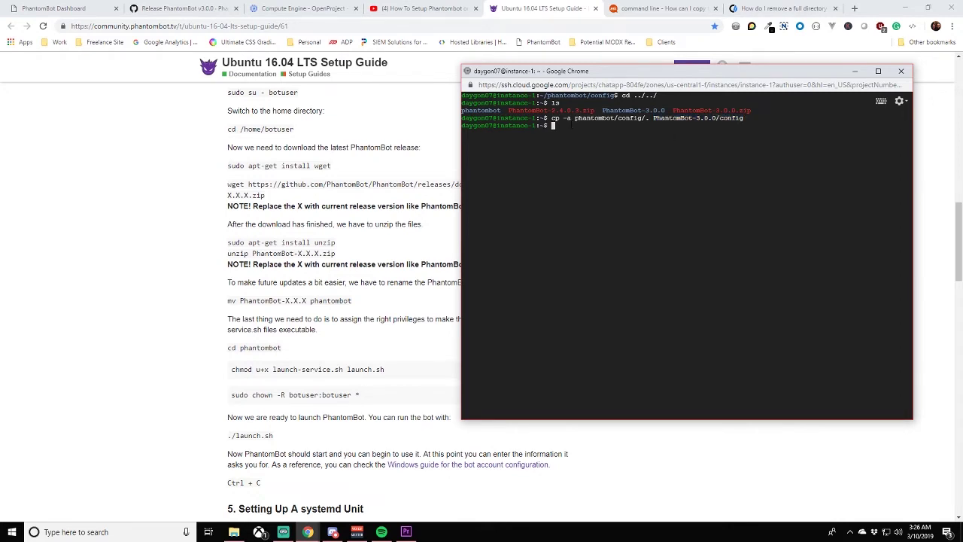
type("cd")
type("PhantomBot-3.0.0/config")
key("Return")
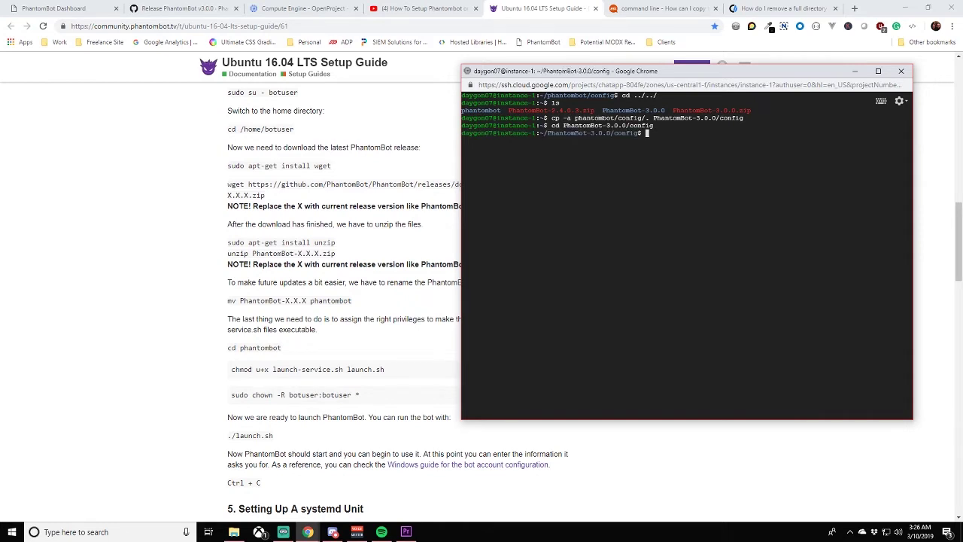
type("ls")
key("Return")
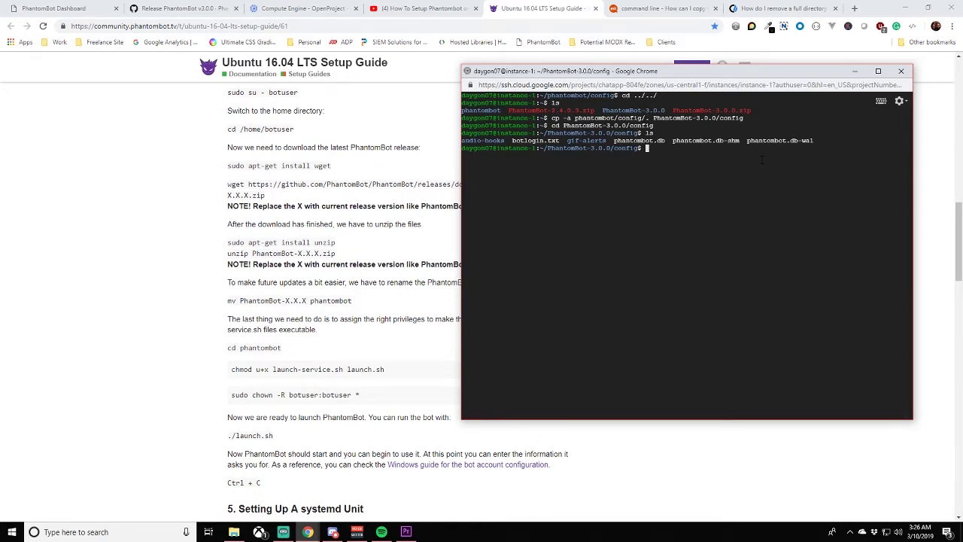
- Return to the home directory and look up the command for removing a full directory in the Computer Hope article
type("cd ../../")
key("Return")
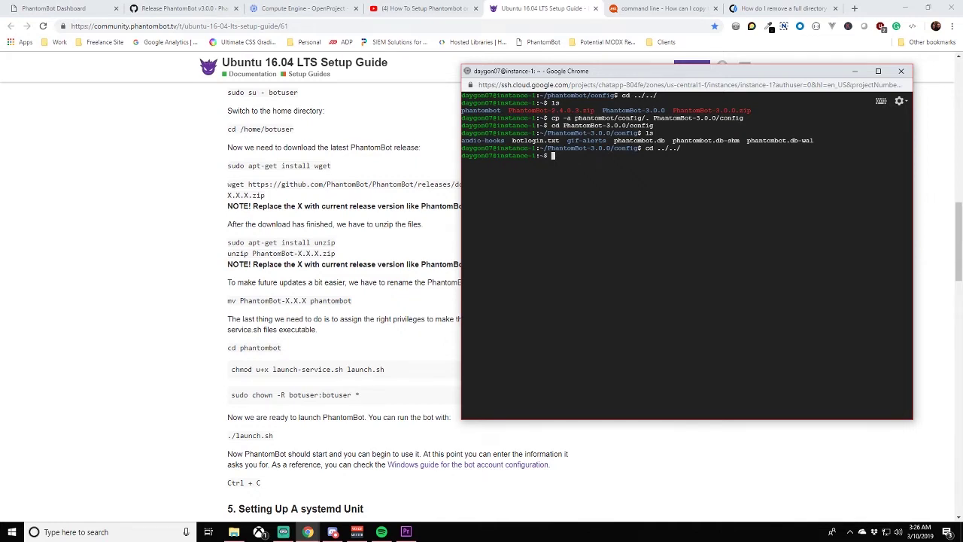
left_click(782, 8)
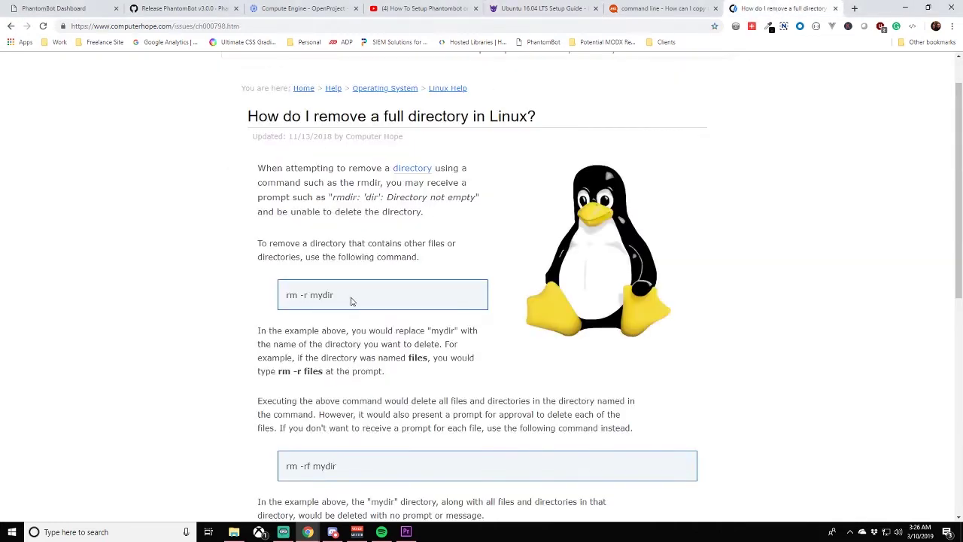
left_click_drag(342, 301, 289, 301)
left_click(773, 239)
key("alt+Tab")
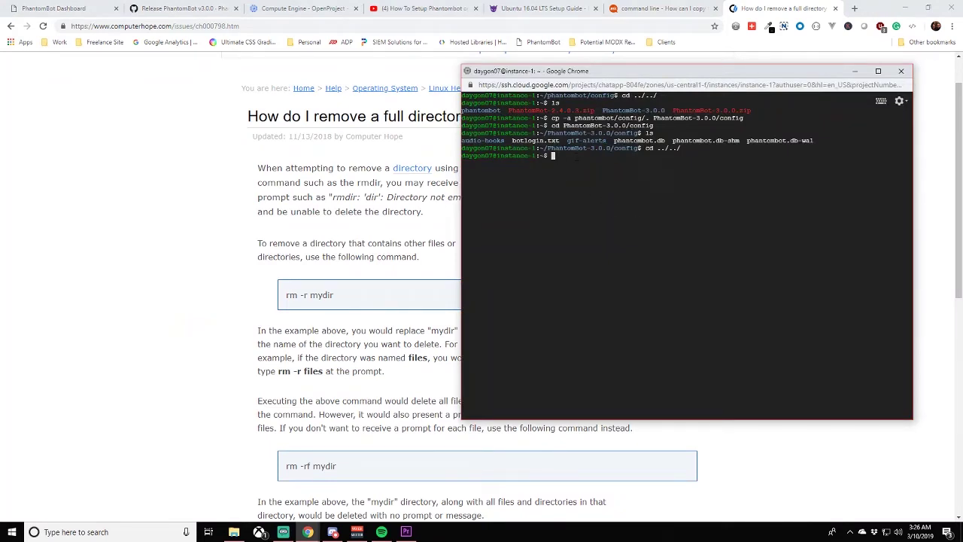
- Delete the old phantombot folder recursively with rm -r and list the home directory
type("rm -r phantombot")
key("Return")
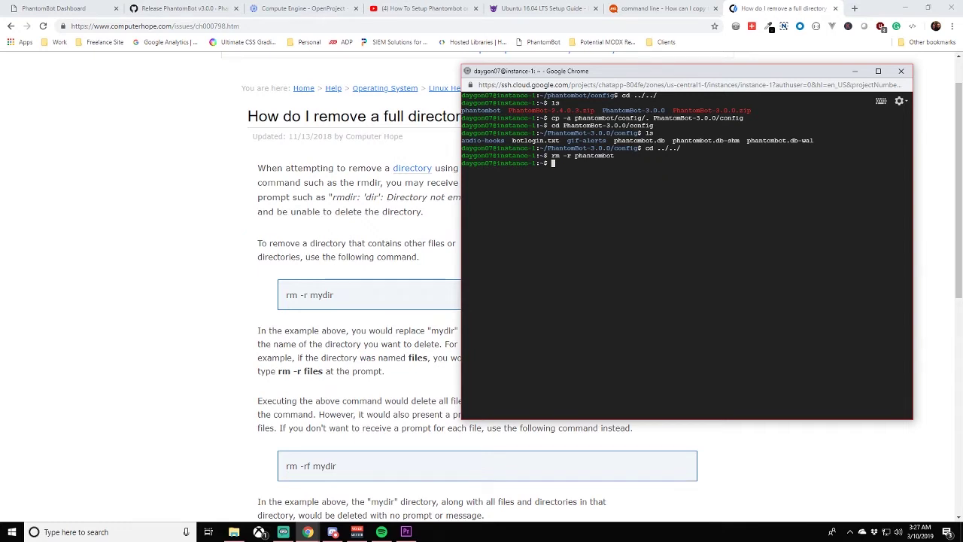
type("ls")
key("Return")
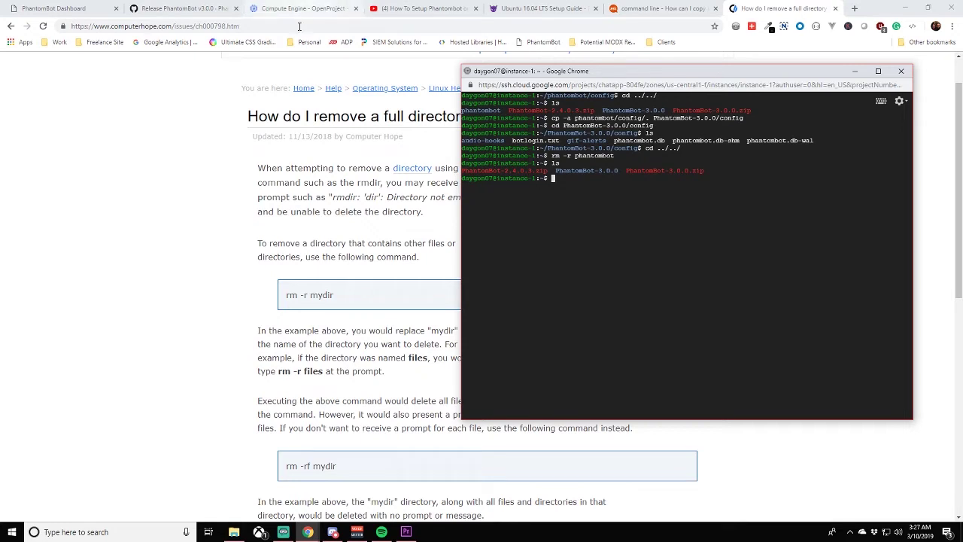
- Look up the command for renaming the PhantomBot folder in the Ubuntu 16.04 LTS Setup Guide and return to the SSH terminal
left_click(515, 9)
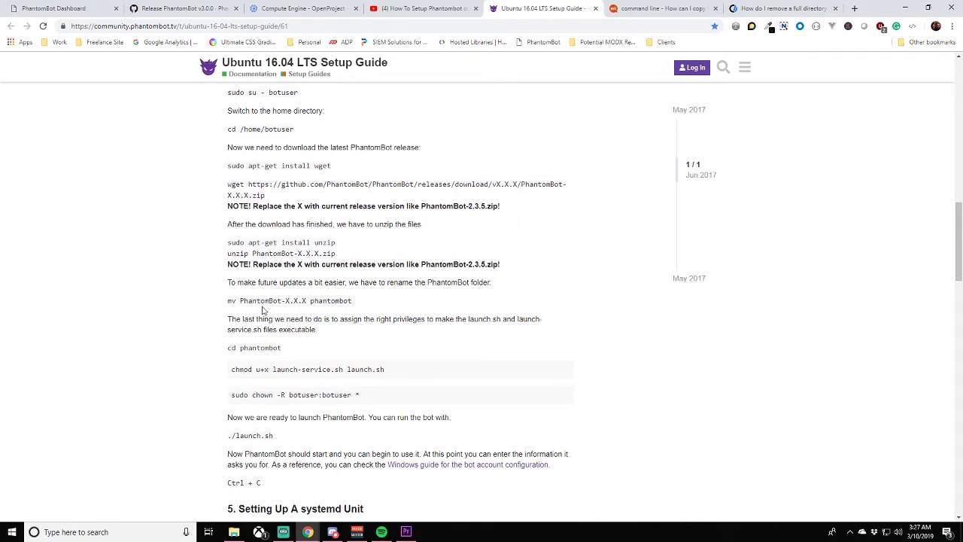
left_click_drag(228, 300, 353, 305)
left_click(353, 306)
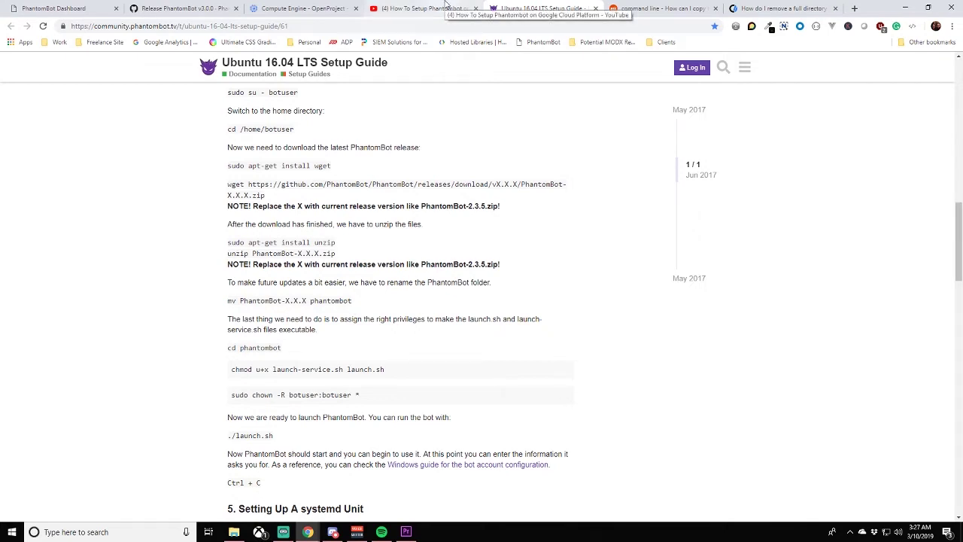
key("alt+Tab")
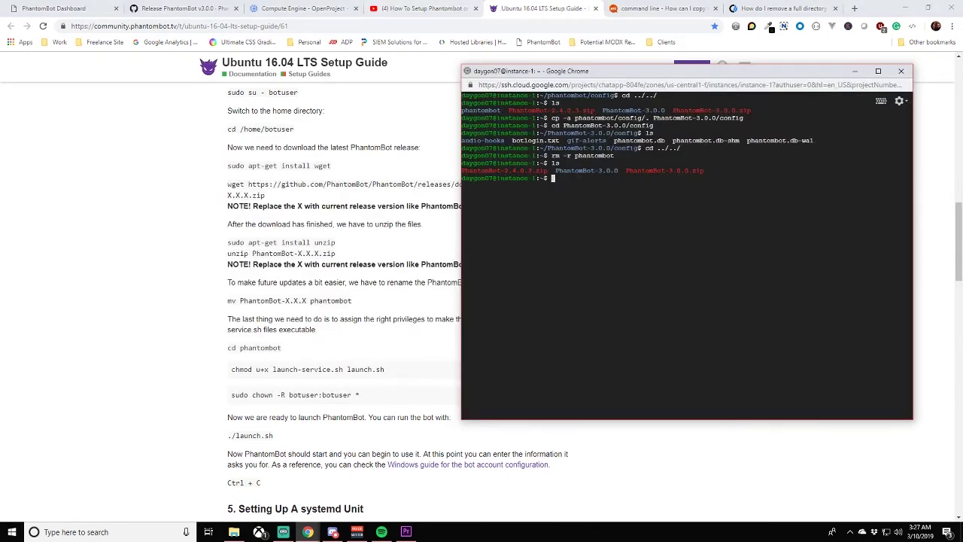
- Try to rename the PhantomBot-3.0.0 folder to phantombot with mv and list the home directory
left_click_drag(556, 170, 619, 170)
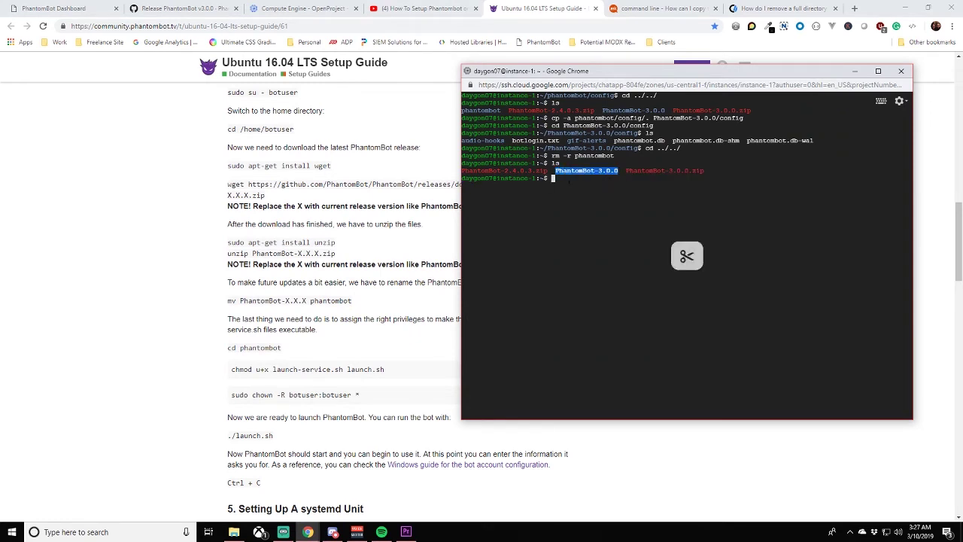
left_click(570, 179)
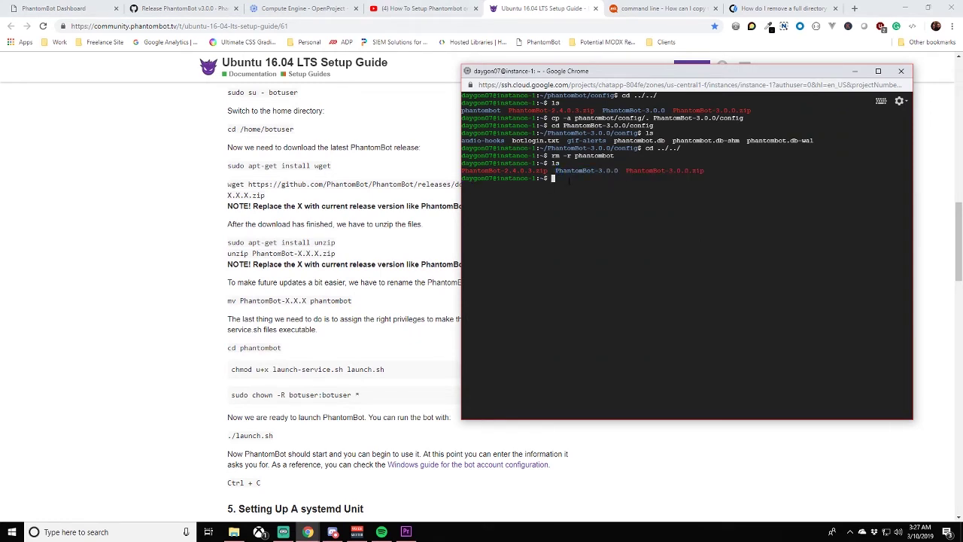
type("mv")
type("PhantomBot-3.0.0")
type("phantombot")
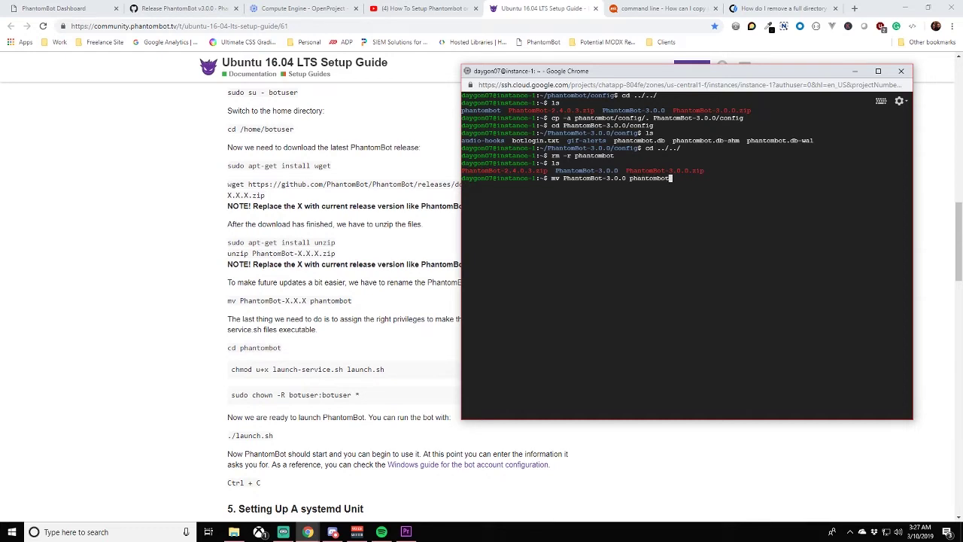
key("Return")
type("ls")
key("Return")
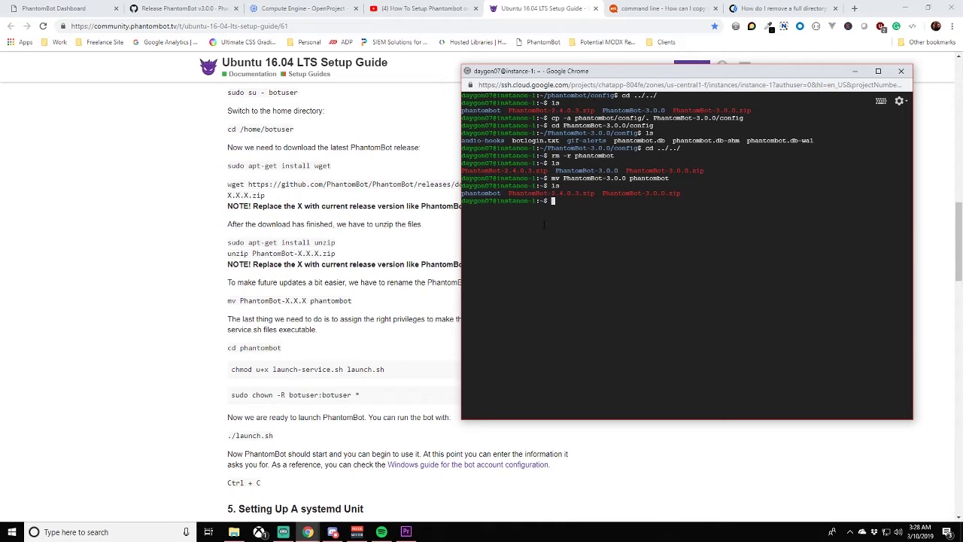
- Enter the phantombot folder and try the guide's chmod u+x launch-service.sh launch.sh command, closing the PhantomBot Dashboard page along the way
type("cd phantombot")
key("Return")
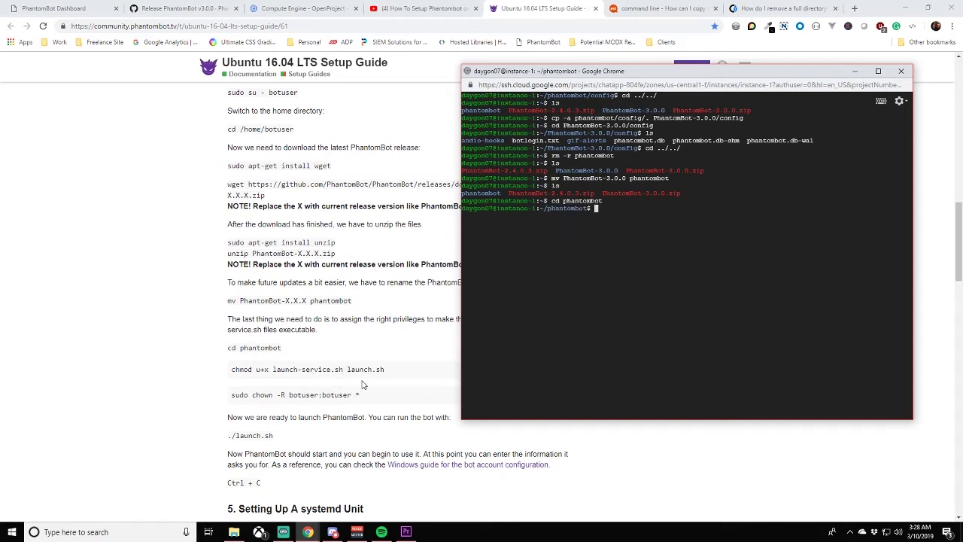
left_click(231, 369)
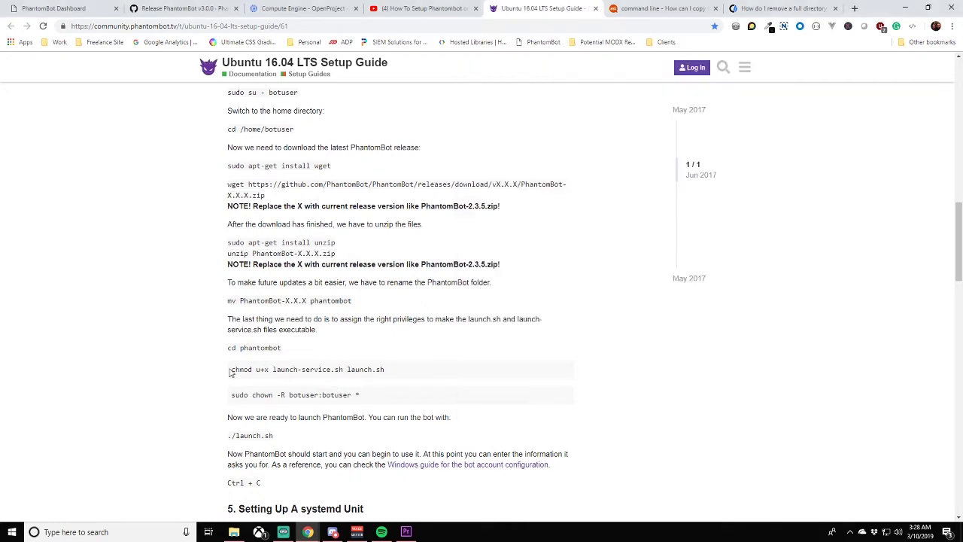
left_click_drag(231, 369, 385, 372)
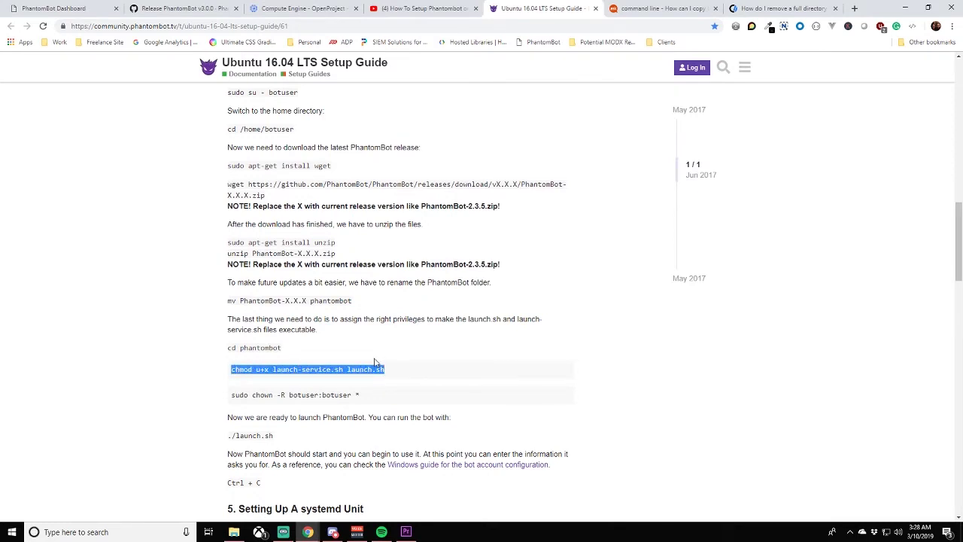
key("alt+Tab")
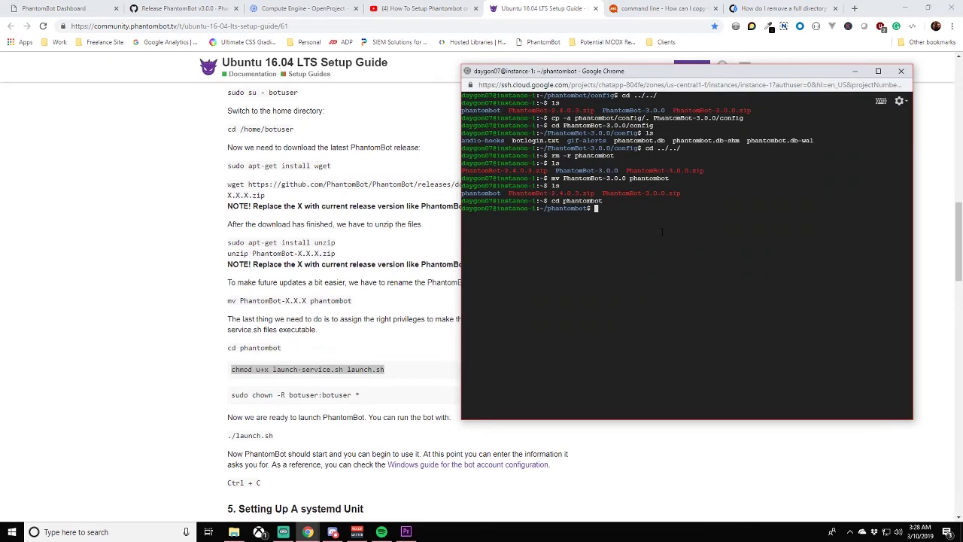
left_click(116, 9)
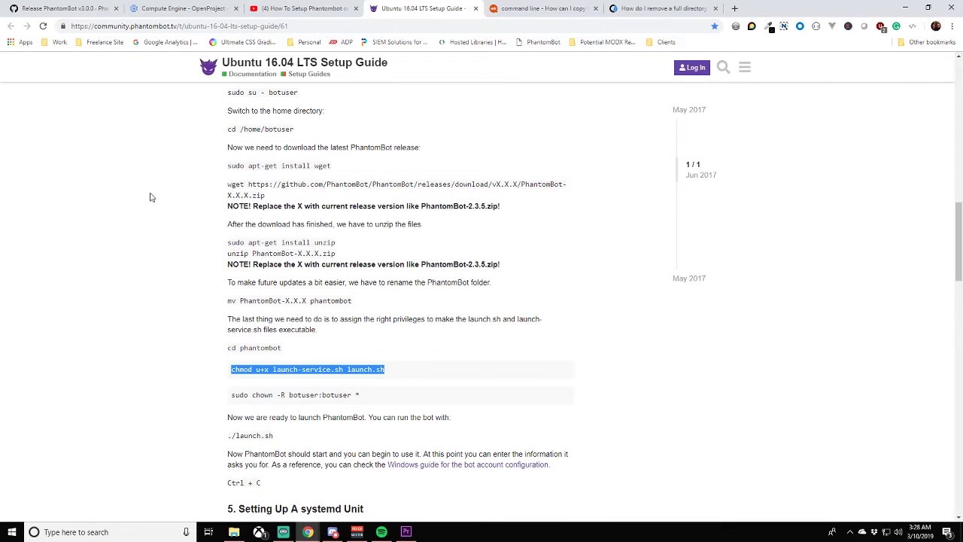
key("alt+Tab")
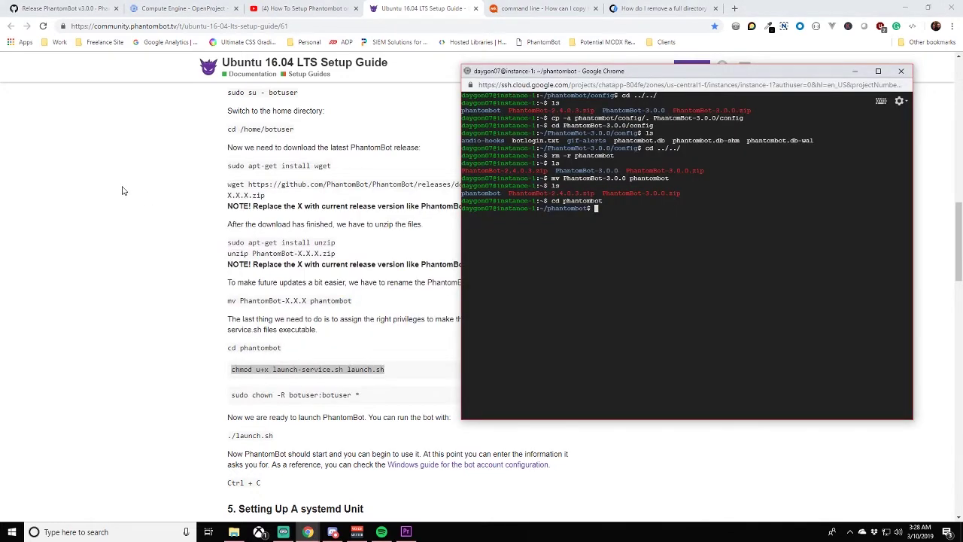
type("chmod u+x launch-service.sh launch.sh")
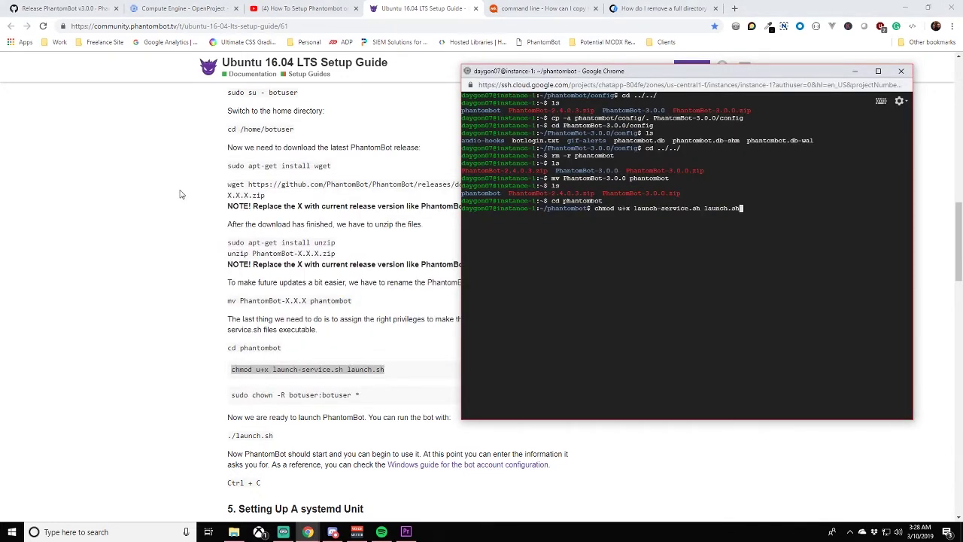
key("Return")
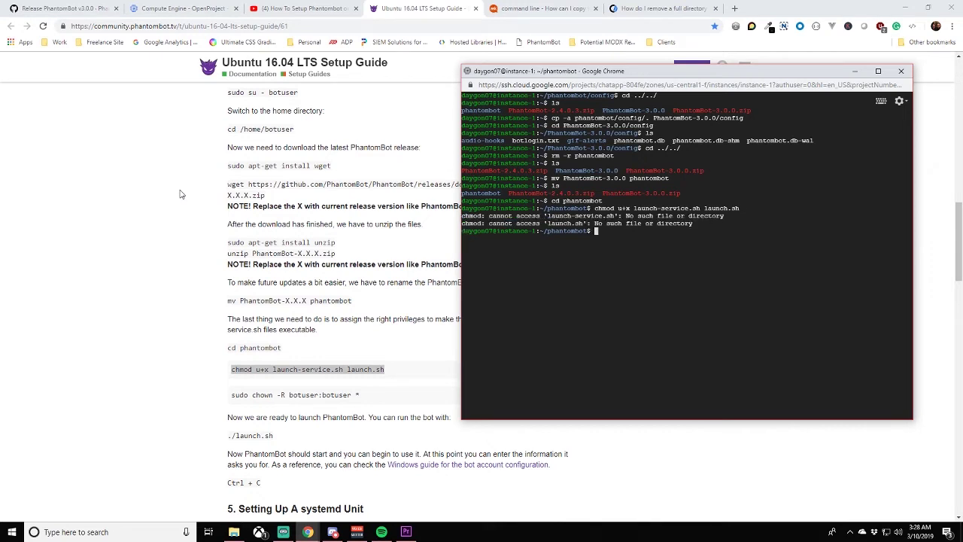
- List the phantombot folder's contents and try to move Phantombot-3.0.0 to the parent directory with mv
type("ls")
key("Return")
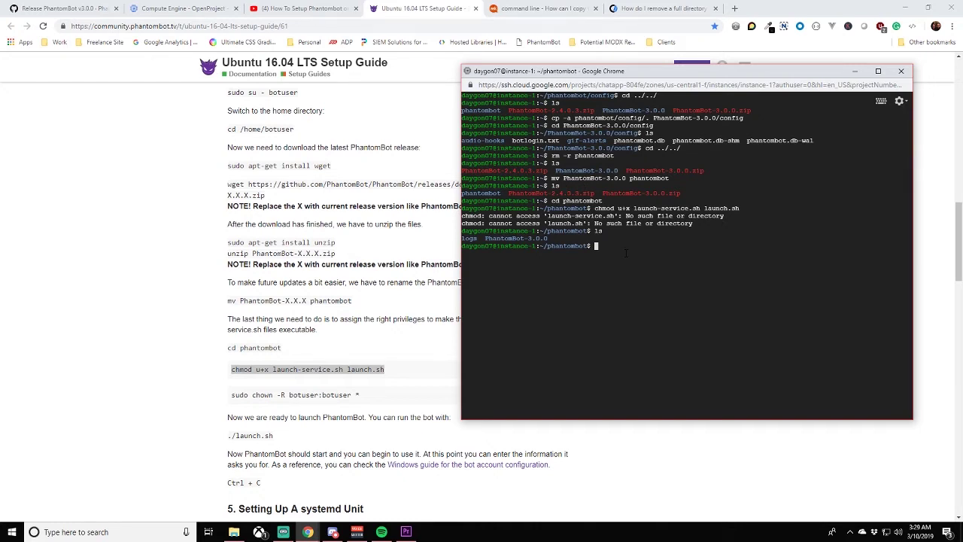
type("mv Phantombot-30.")
key("BackSpace")
key("BackSpace")
type(".0.0 ../")
key("Return")
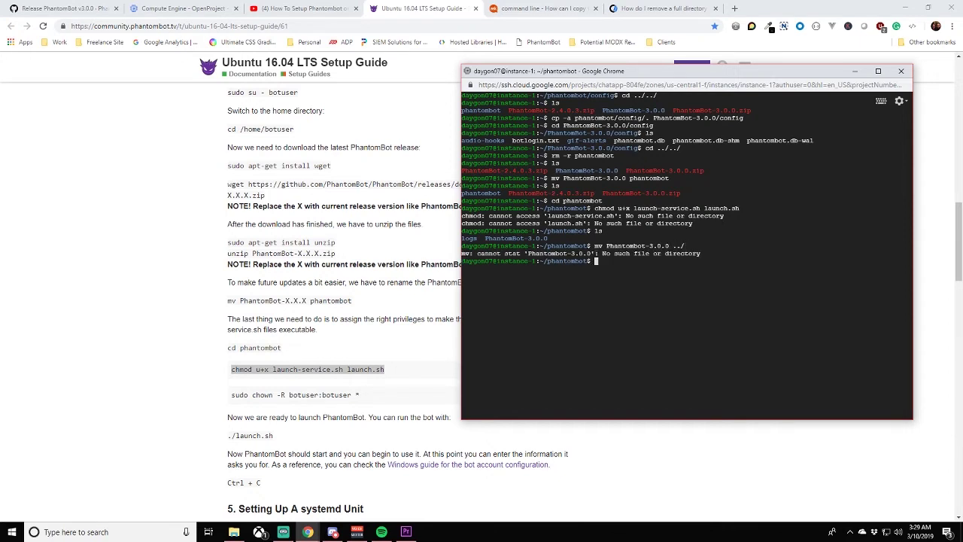
type("ls")
key("Return")
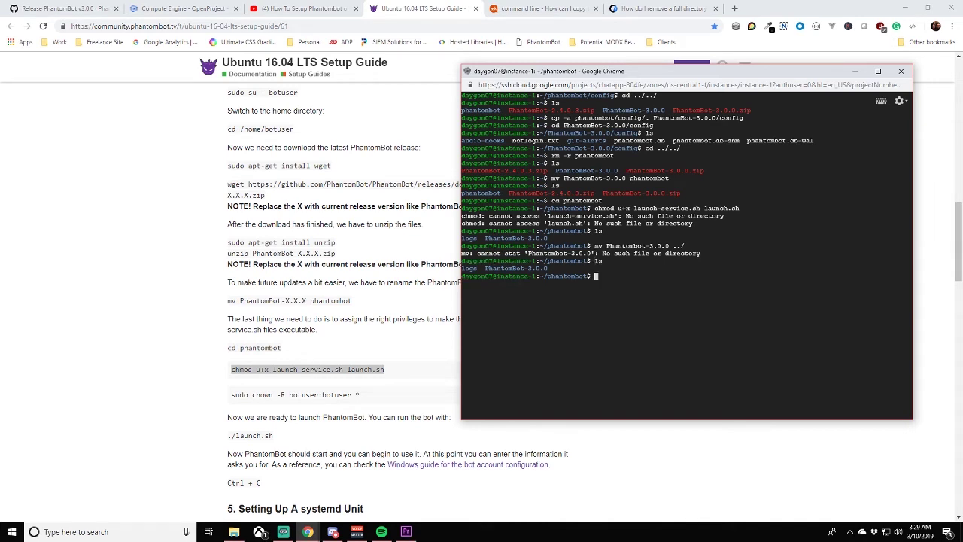
- Correct the folder name in the mv command to PhantomBot-3.0.0, move it to the parent directory and list what remains
key("Up")
key("Up")
key("Left")
key("Left")
key("Left")
key("Left")
key("Left")
key("Left")
key("Left")
key("Left")
key("Left")
key("Left")
key("Left")
key("Left")
key("BackSpace")
type("B")
key("Return")
type("ls")
key("Return")
- Return to the home directory and delete the leftover phantombot folder with rm -r, listing the contents before and after
type("cd")
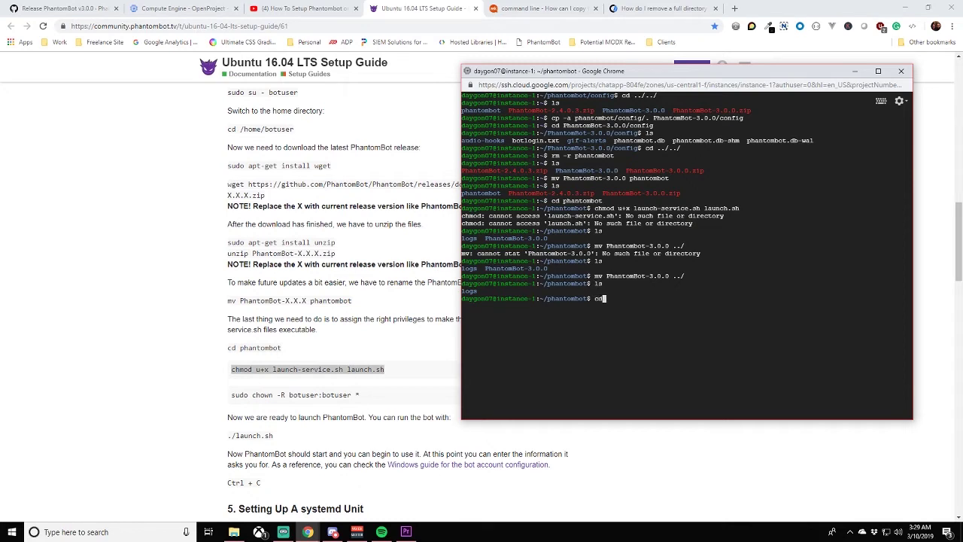
type(" ../")
key("Return")
type("rs")
key("Return")
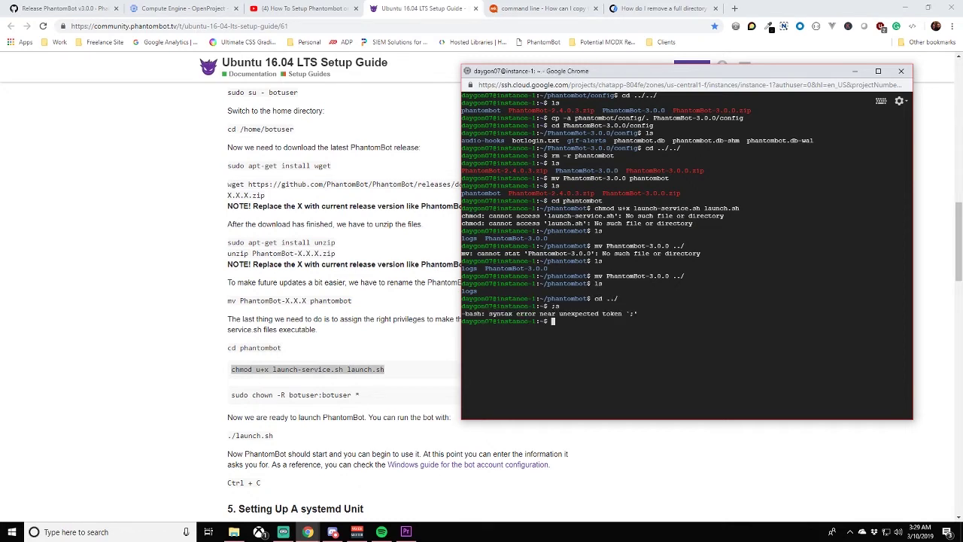
type("ls")
key("Return")
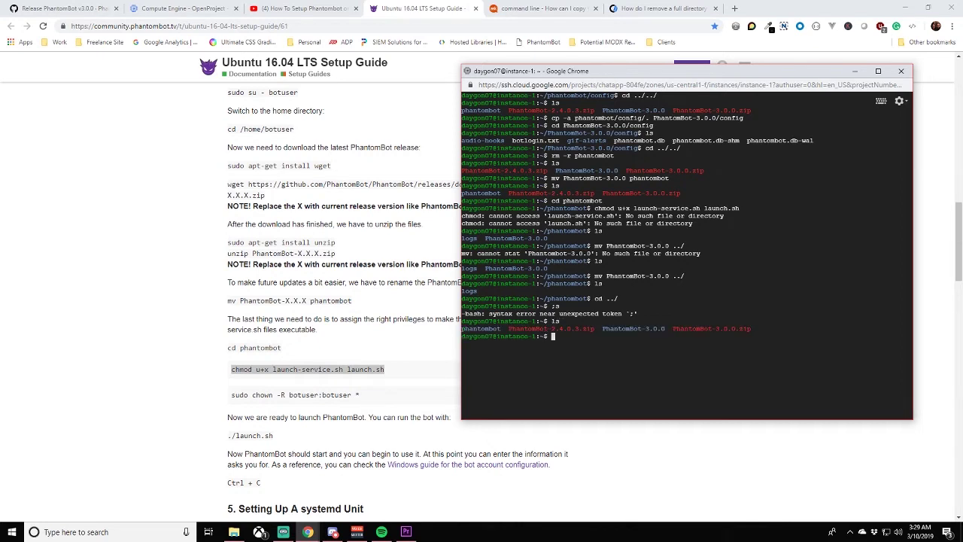
type("rm -r phantombot")
key("Return")
type("ls")
key("Return")
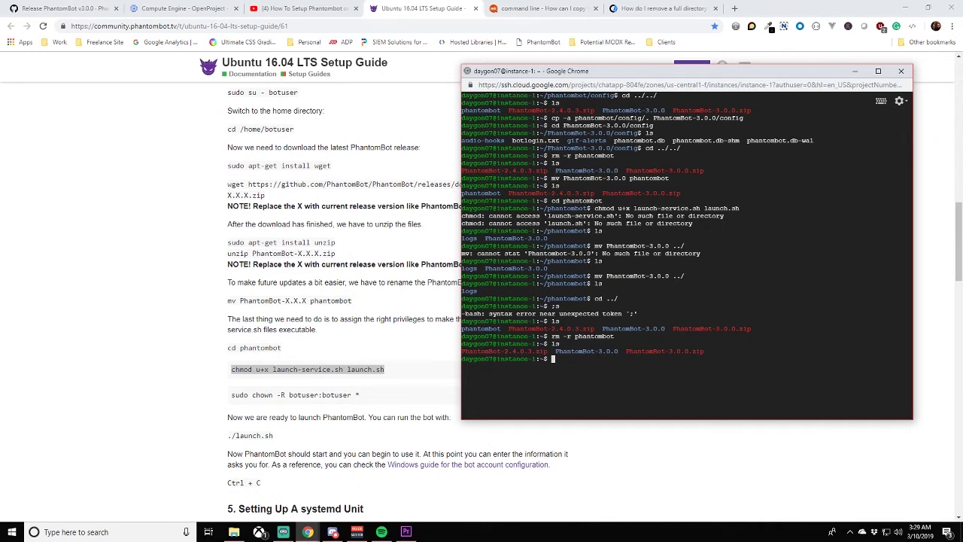
- Rename the PhantomBot-3.0.0 folder to phantombot with mv and list the home directory
type("mv")
left_click_drag(556, 352, 618, 351)
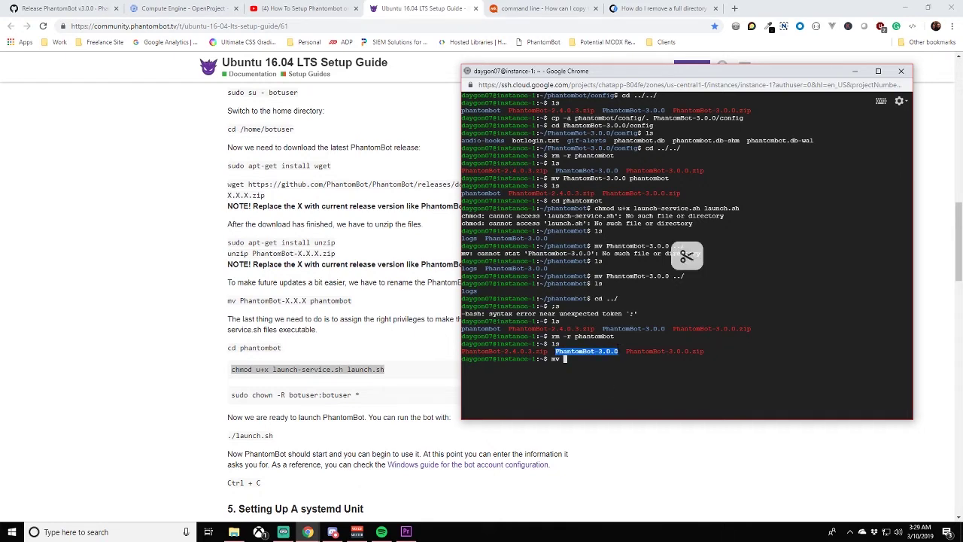
left_click(595, 359)
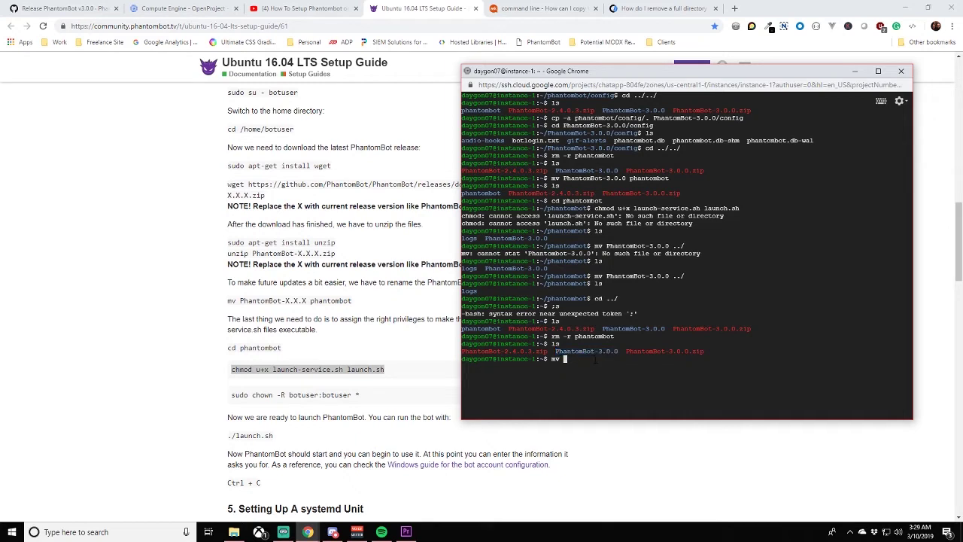
type("mv")
type("PhantomBot-3.0.0")
type("phantombot")
key("Return")
type("ls")
key("Return")
- Enter the renamed phantombot folder and list its files
type("cd phantomb")
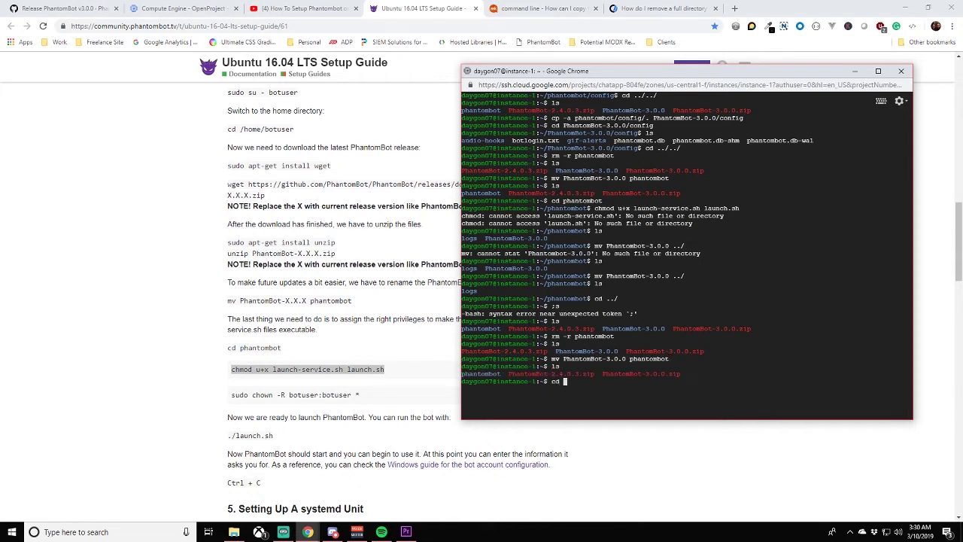
type("ot")
key("Return")
type("ls")
key("Return")
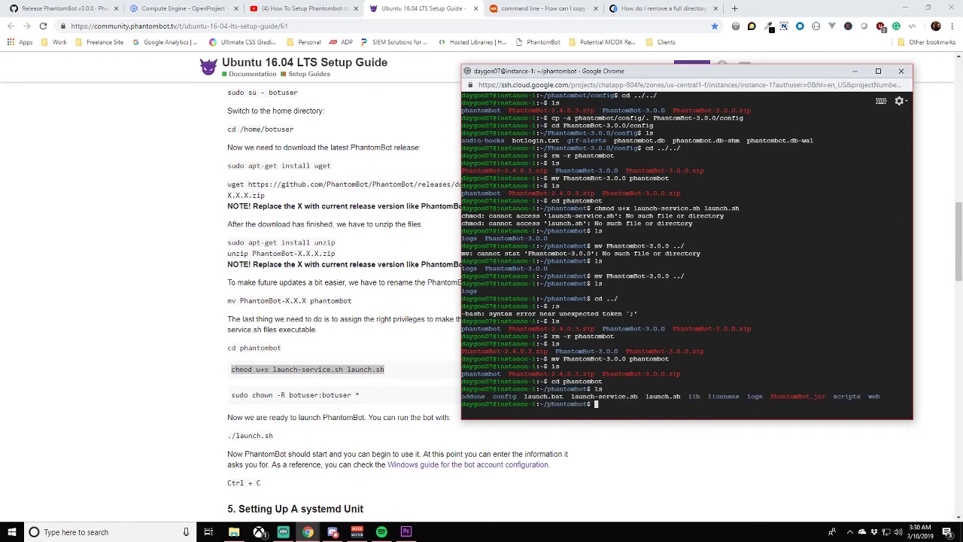
- Copy the guide's chmod u+x launch-service.sh launch.sh command and run it in the phantombot folder
right_click(258, 369)
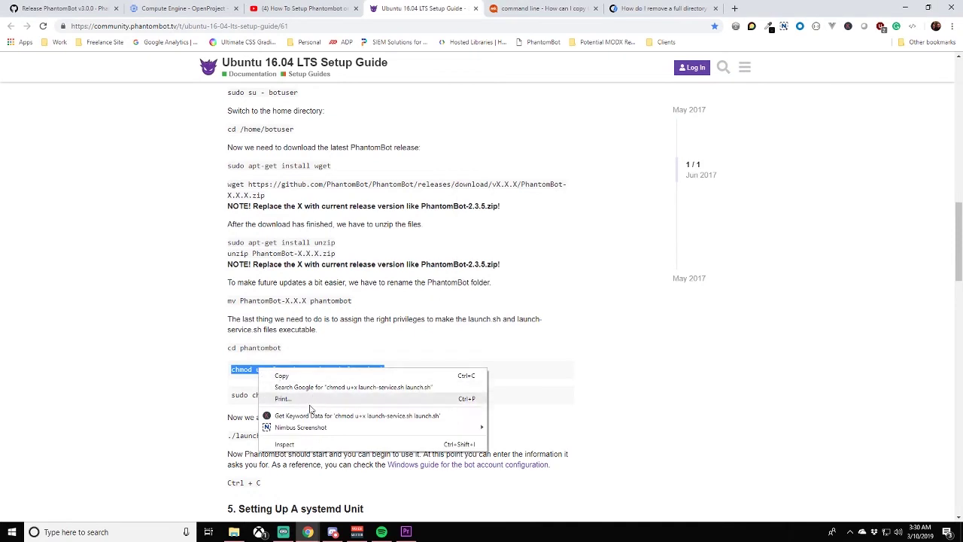
left_click(290, 376)
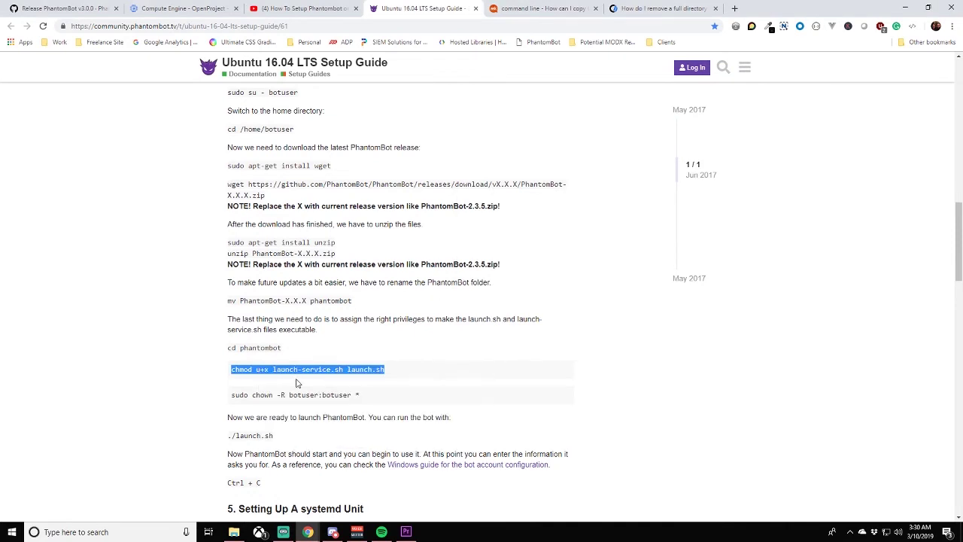
key("alt+Tab")
key("ctrl+v")
key("Return")
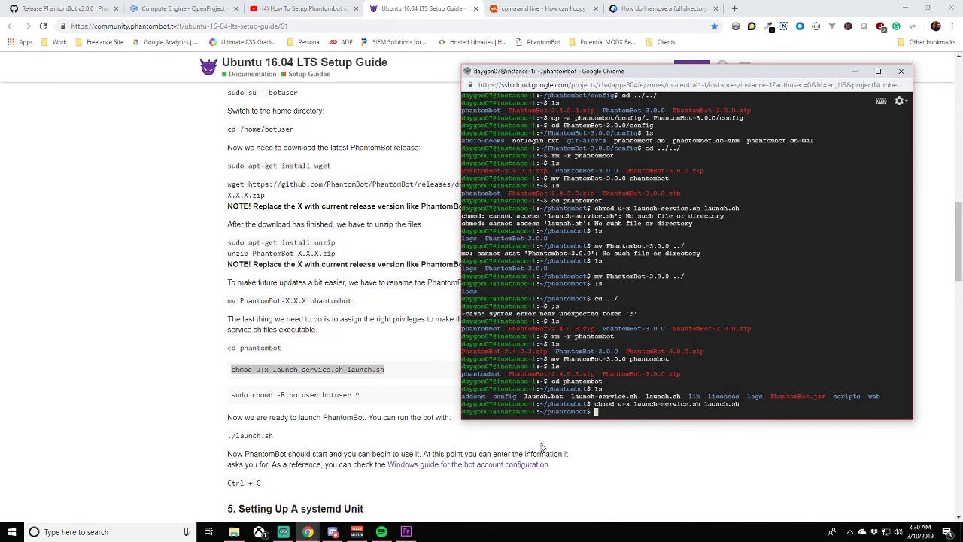
- Find the restart command in the setup guide and try running /bin/systemctl restart phantombot in the SSH terminal
left_click(379, 330)
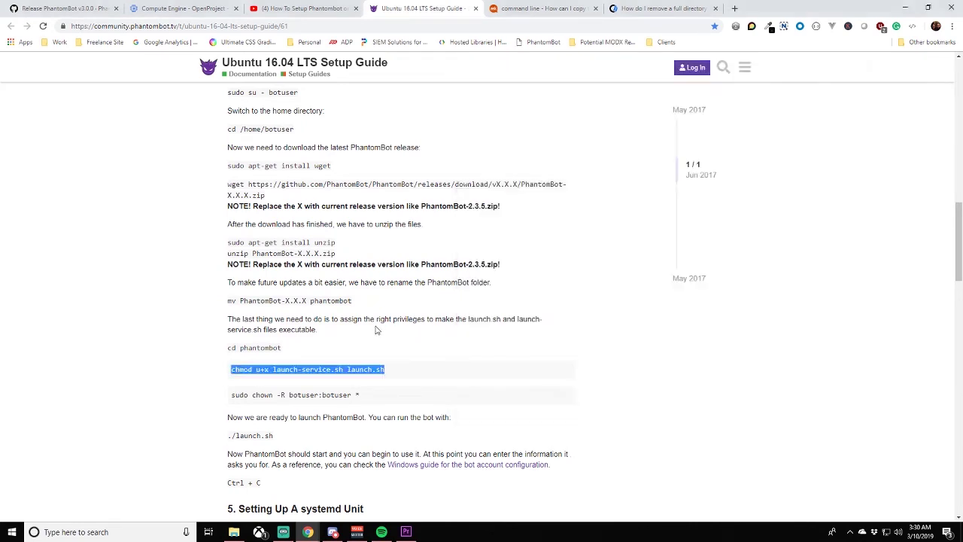
scroll(391, 334, "down", 5)
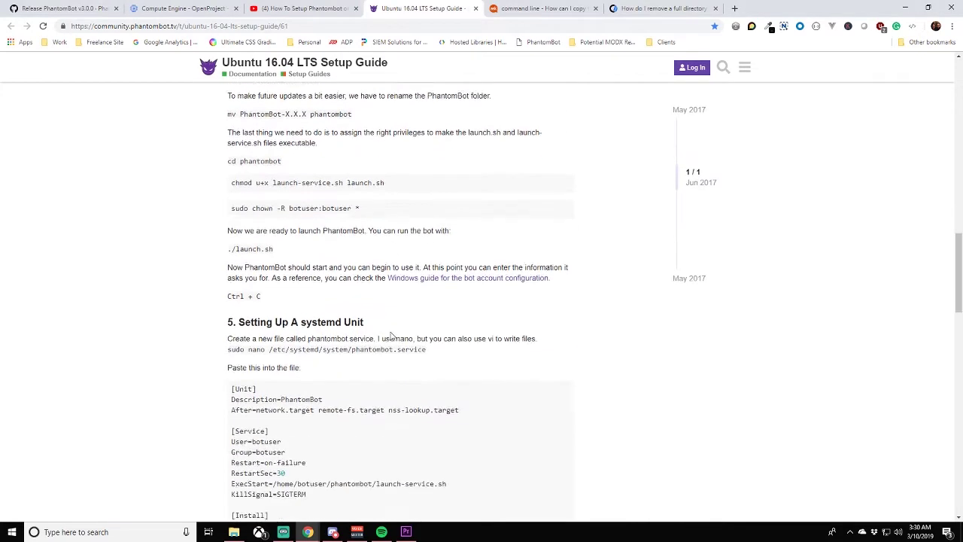
scroll(391, 334, "down", 2)
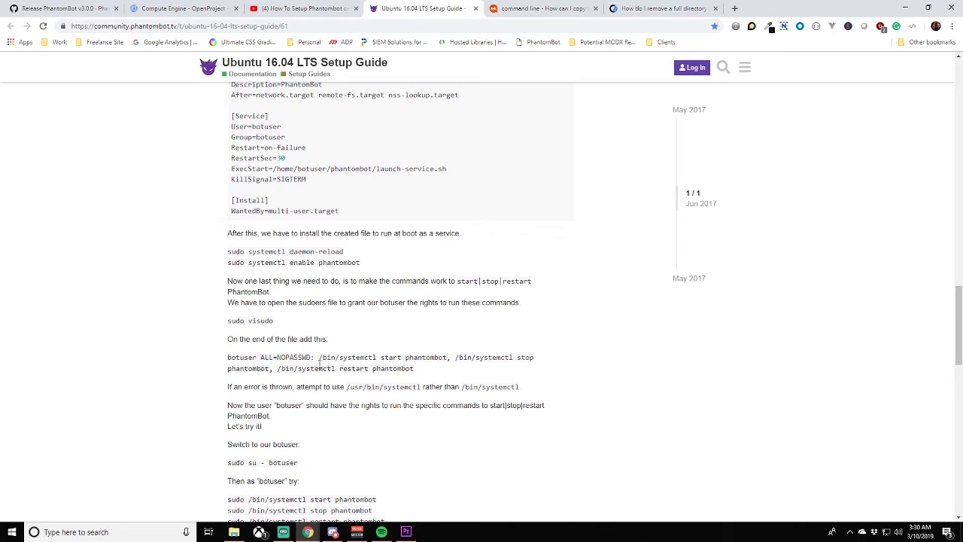
left_click_drag(277, 369, 415, 369)
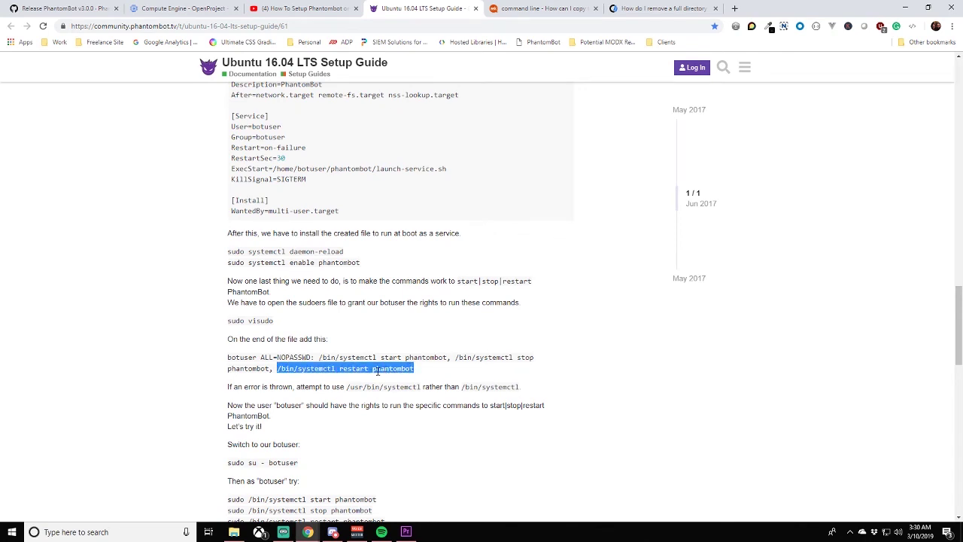
key("alt+Tab")
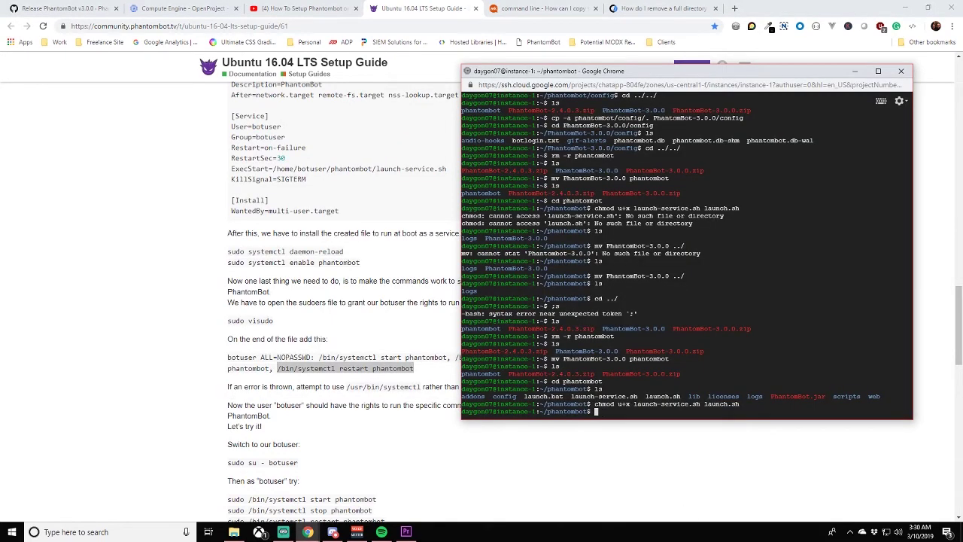
key("ctrl+v")
key("Return")
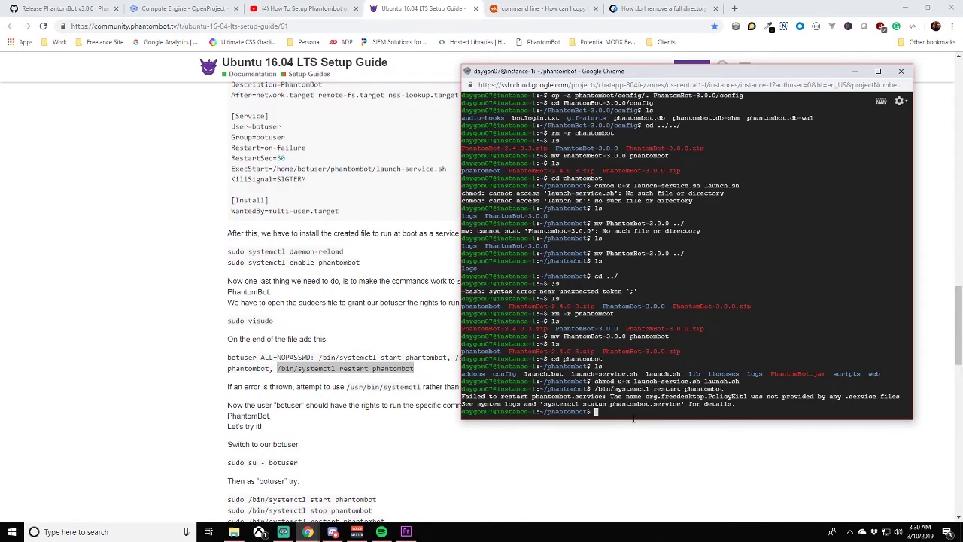
- Copy sudo systemctl daemon-reload from the setup guide and run it in the SSH terminal
left_click(249, 253)
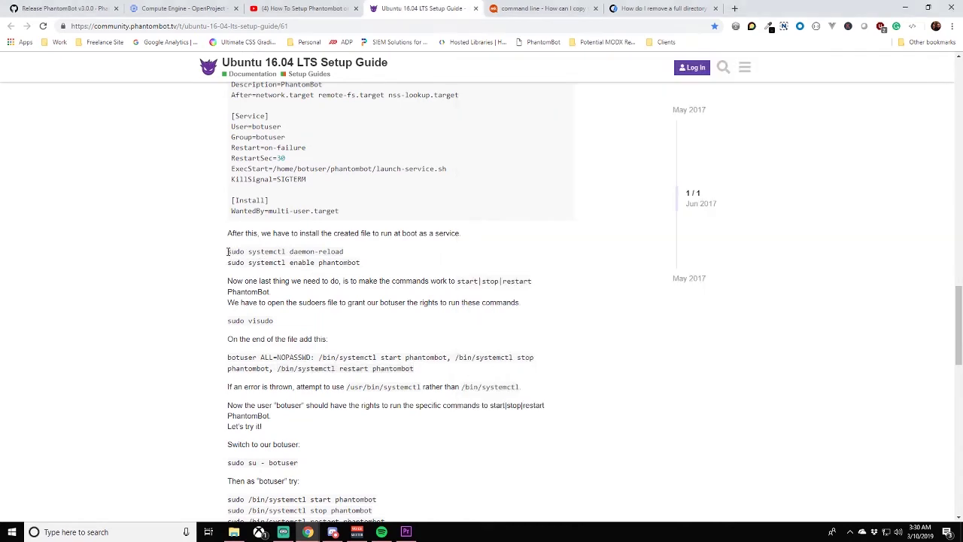
left_click_drag(228, 253, 347, 253)
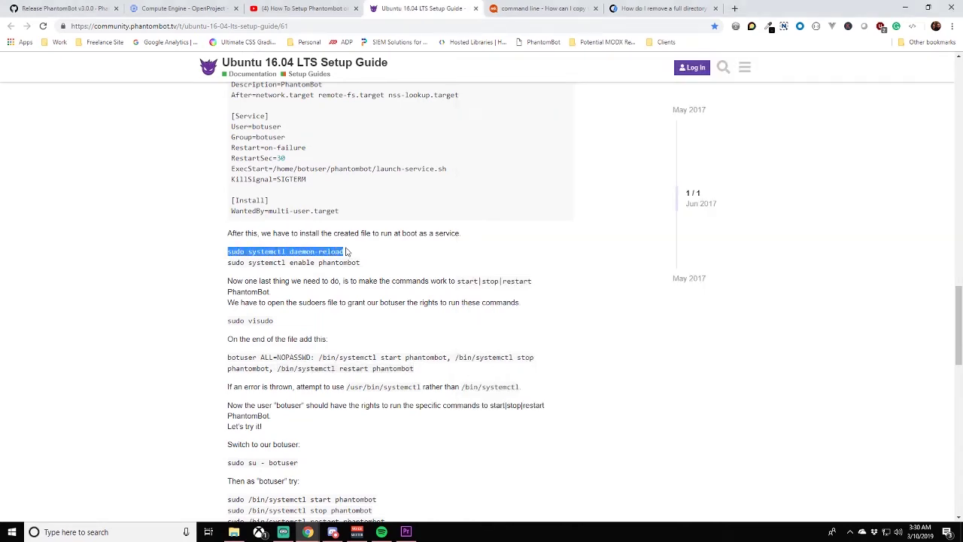
key("ctrl+c")
key("alt+Tab")
key("ctrl+v")
key("Return")
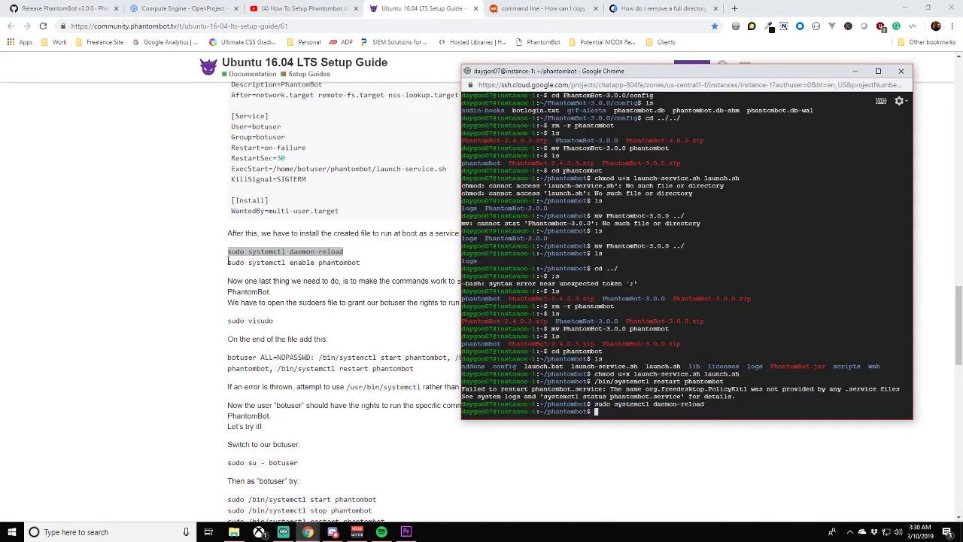
- Copy the guide's sudo systemctl enable phantombot command and run it in the SSH terminal
left_click_drag(228, 263, 362, 268)
key("ctrl+c")
key("alt+Tab")
key("ctrl+v")
key("Return")
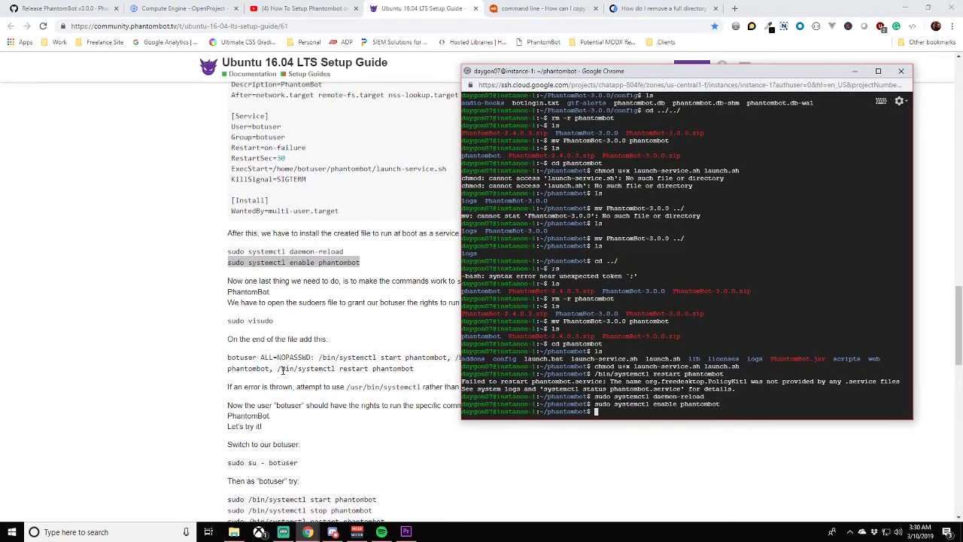
- Try running the guide's /bin/systemctl restart phantombot command once more in the SSH terminal
left_click_drag(277, 368, 416, 369)
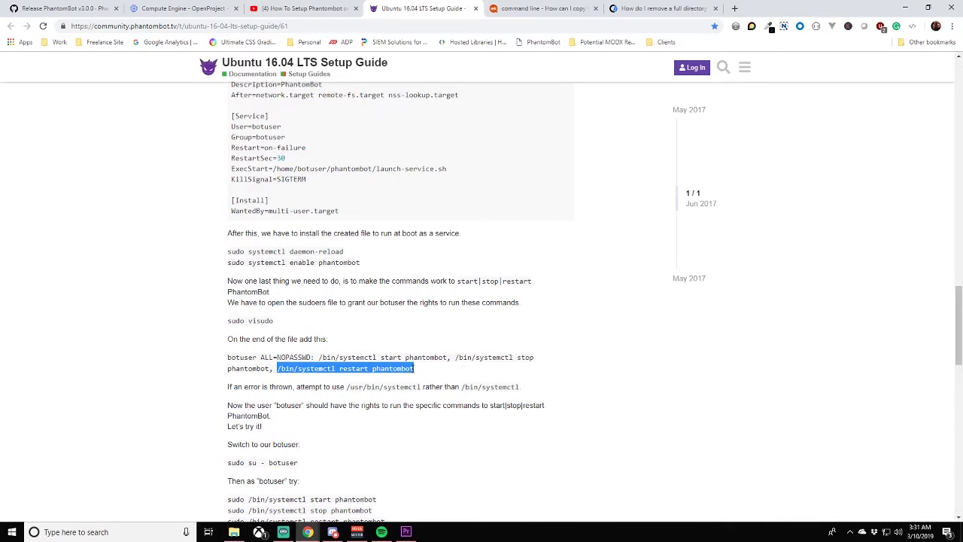
key("alt+Tab")
key("ctrl+v")
key("Return")
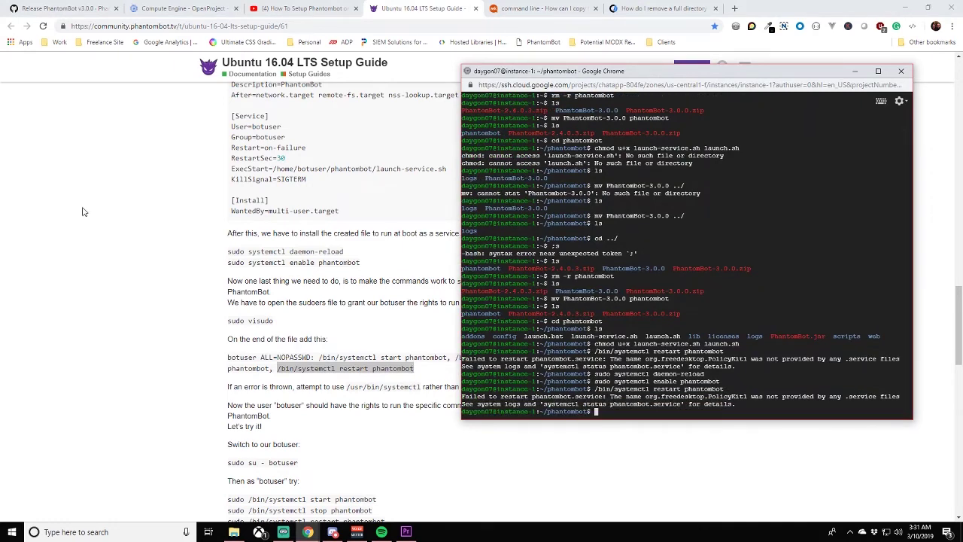
- Check the guide for the launch command and try to start the bot directly with ./launch.sh
key("alt+Tab")
left_click(114, 123)
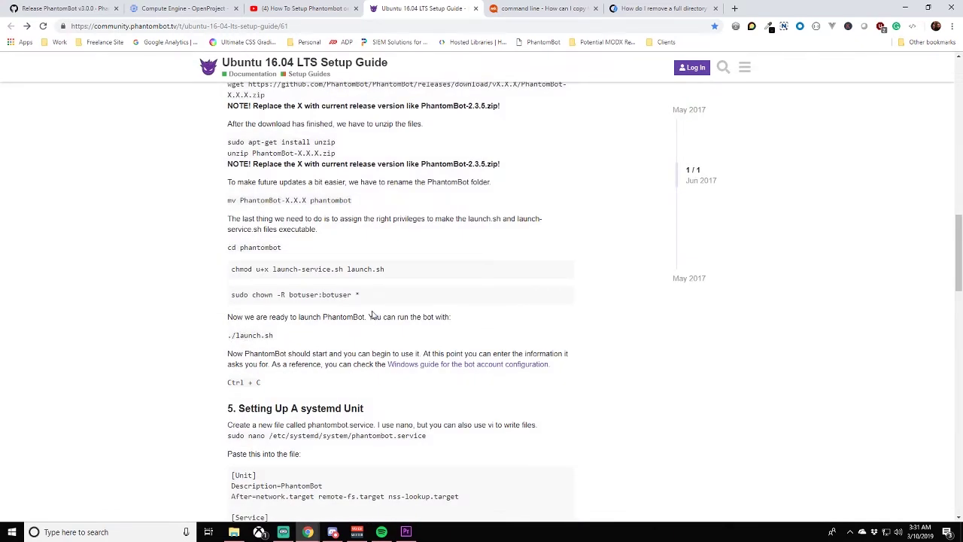
key("alt+Tab")
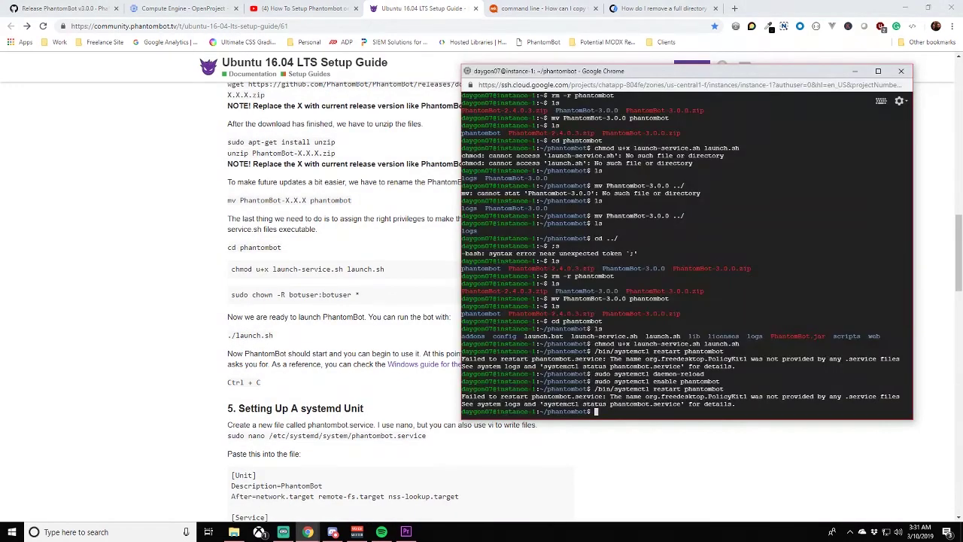
type("./launch.sh")
key("Return")
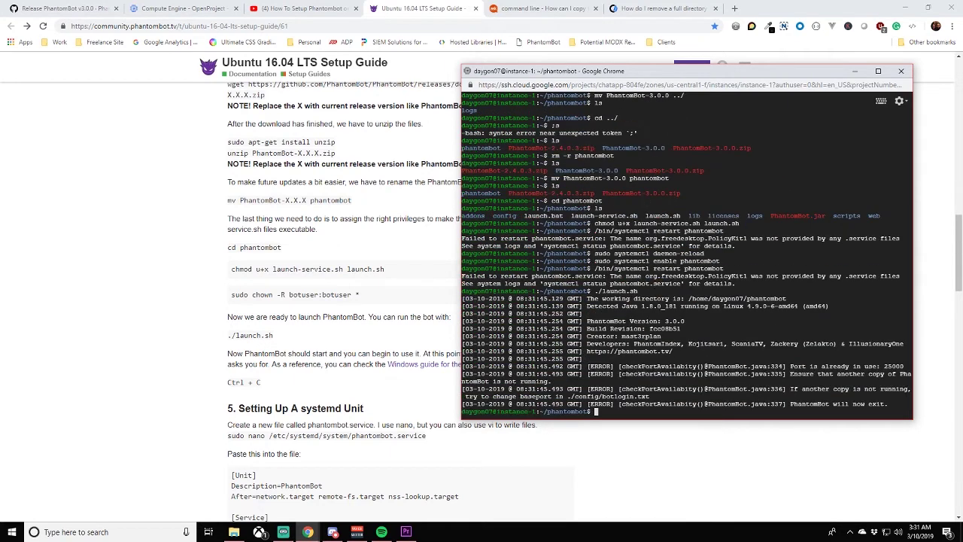
- Find the service commands in the guide's systemd section and run sudo /bin/systemctl stop phantombot in the terminal
left_click(362, 328)
scroll(352, 310, "down", 6)
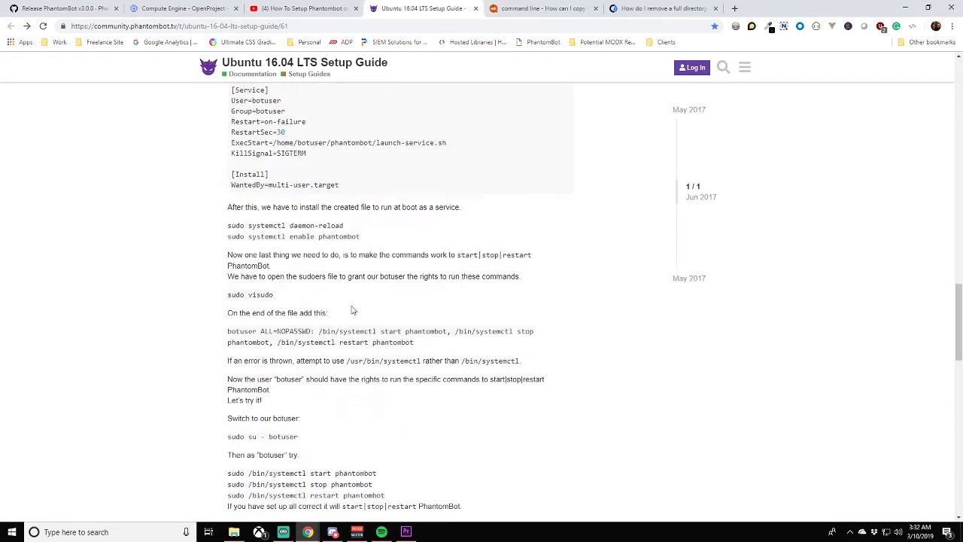
scroll(351, 310, "down", 3)
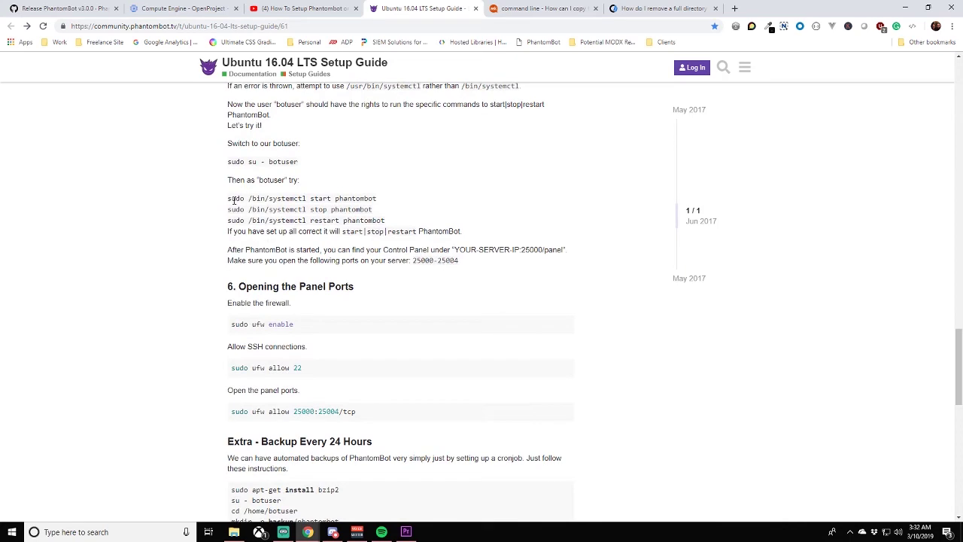
scroll(228, 211, "up", 1)
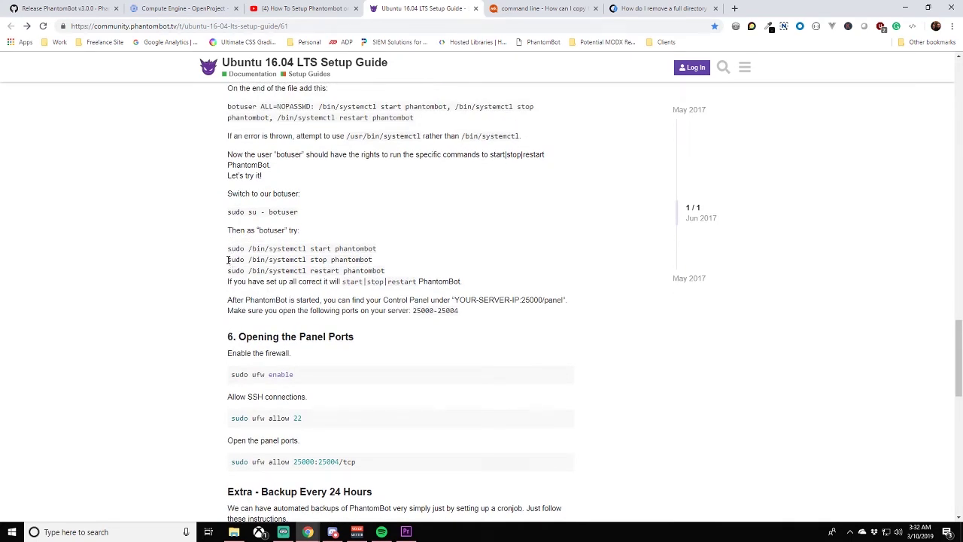
left_click_drag(228, 260, 372, 261)
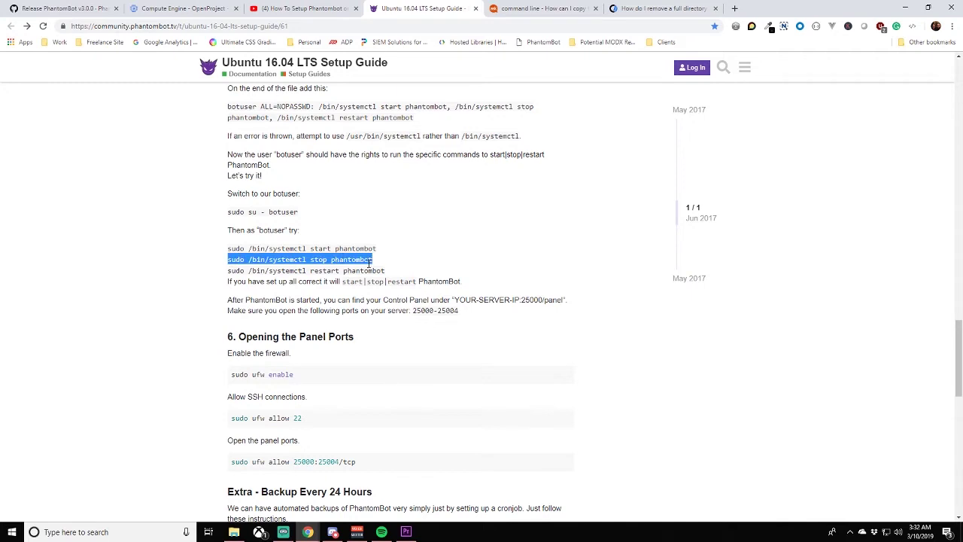
key("ctrl+c")
key("alt+Tab")
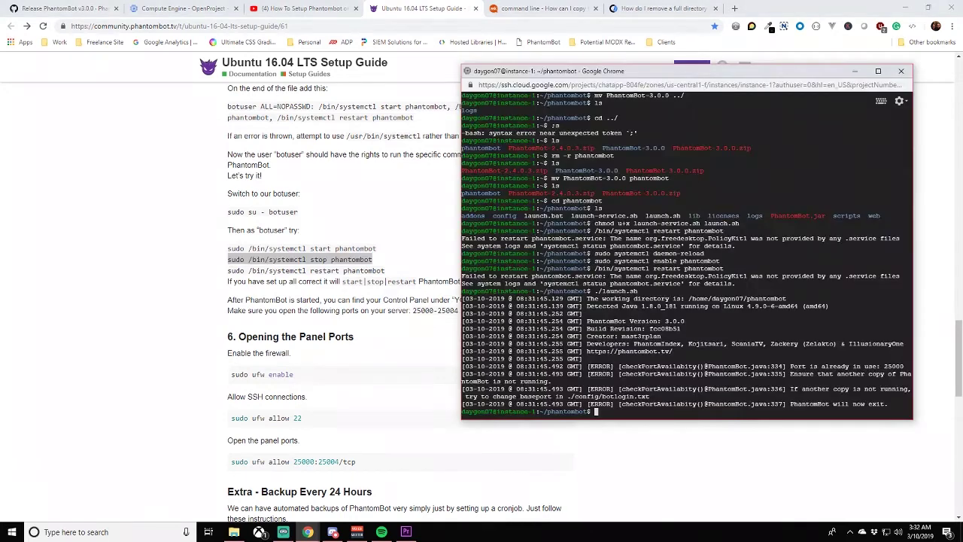
key("ctrl+v")
key("Return")
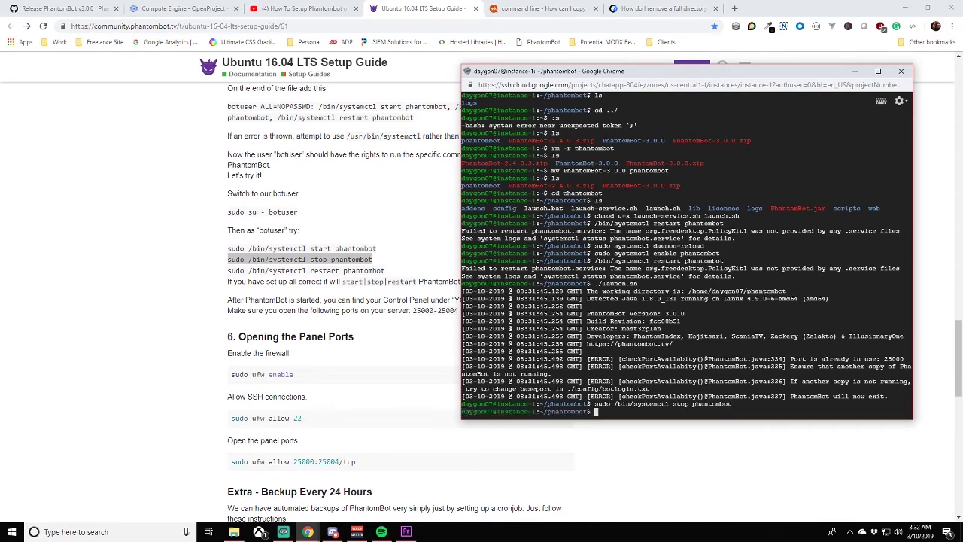
- Copy sudo /bin/systemctl start phantombot from the guide and run it in the terminal
left_click_drag(229, 251, 370, 246)
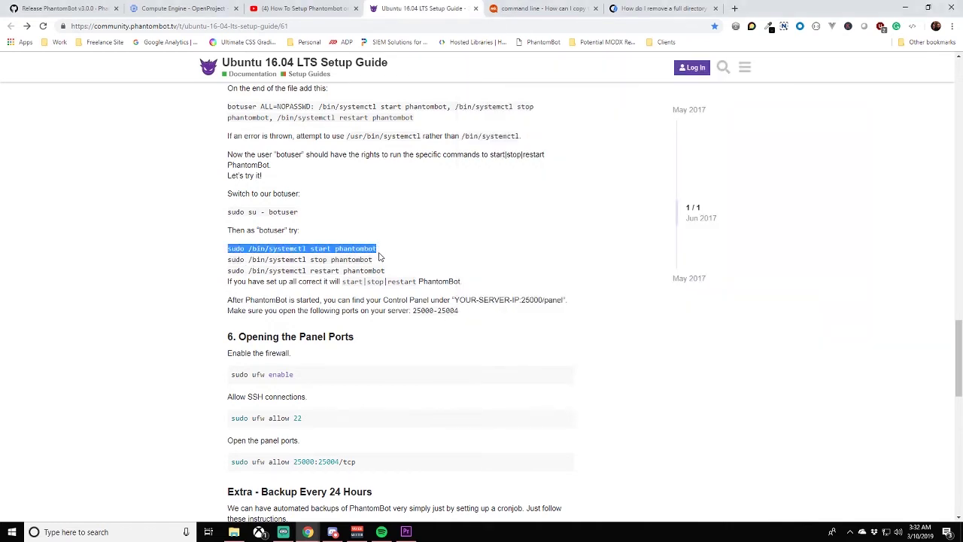
key("alt+Tab")
key("ctrl+v")
key("Return")
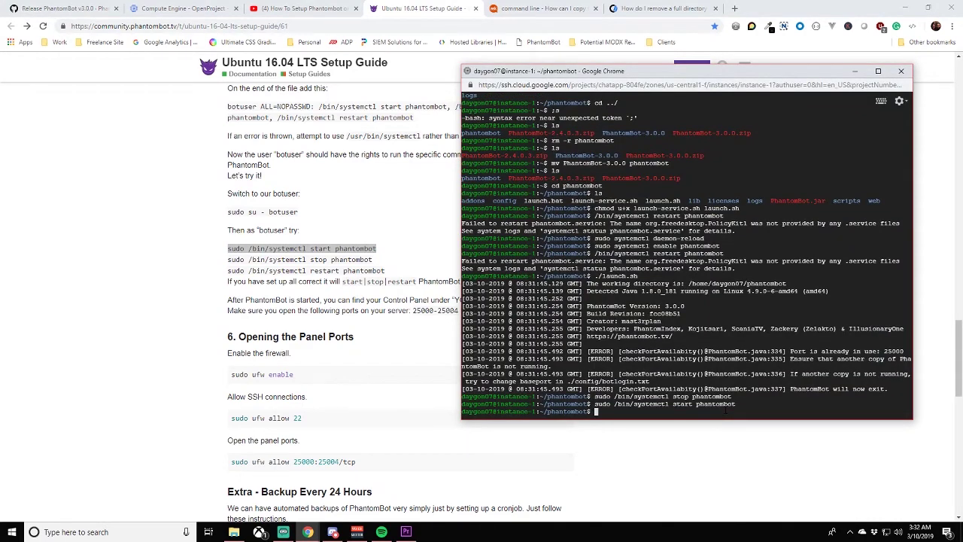
- Open the bookmarked PhantomBot page in a new browser tab and launch its control panel
left_click(734, 9)
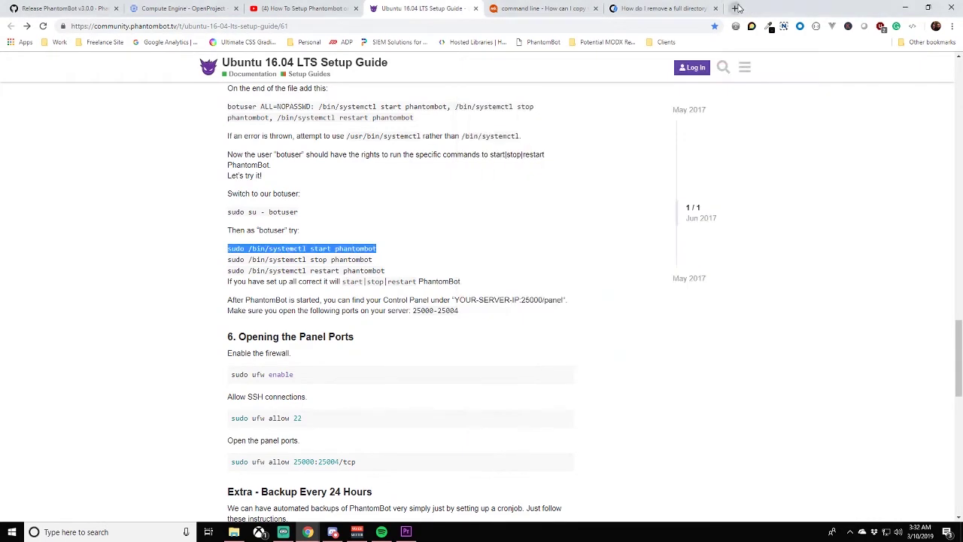
left_click(541, 42)
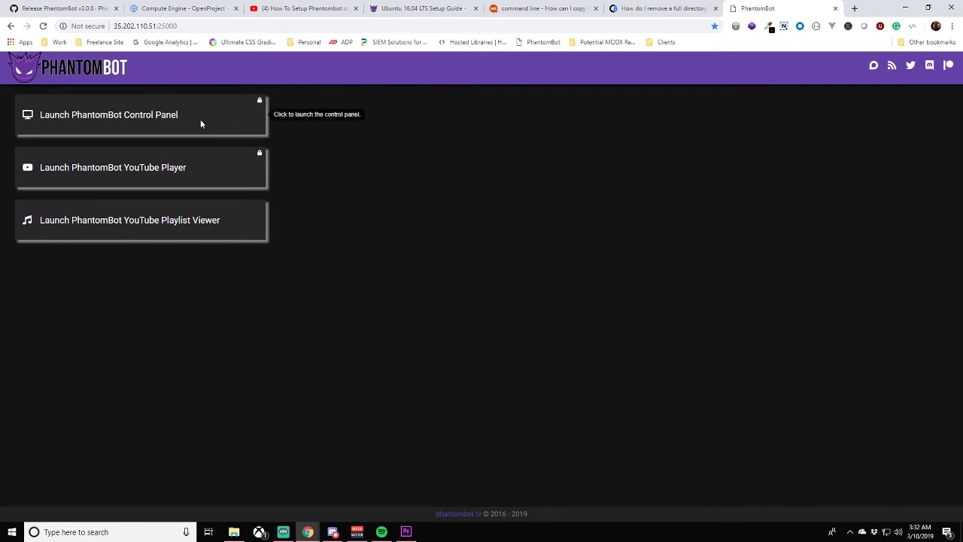
left_click(137, 114)
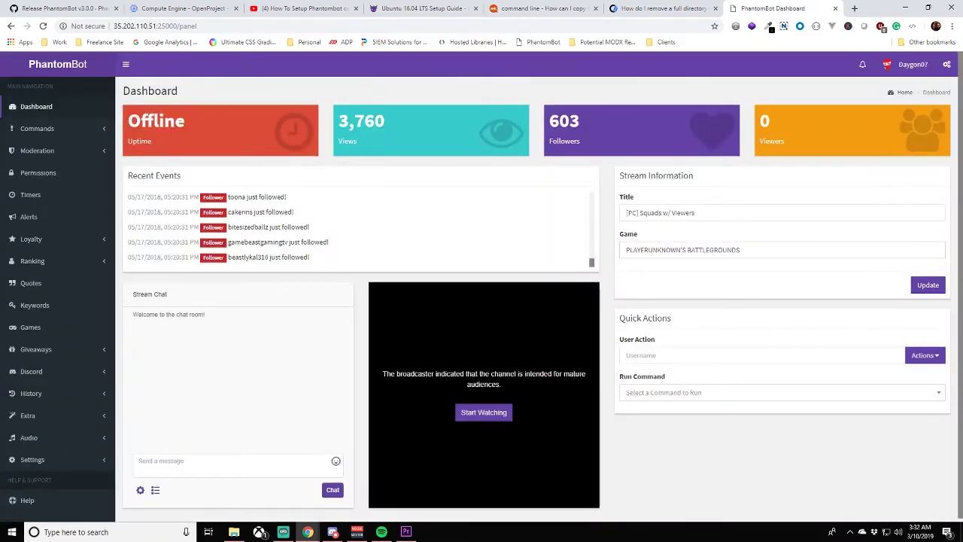
- Turn on Dark Mode in the control panel's layout options
left_click(947, 64)
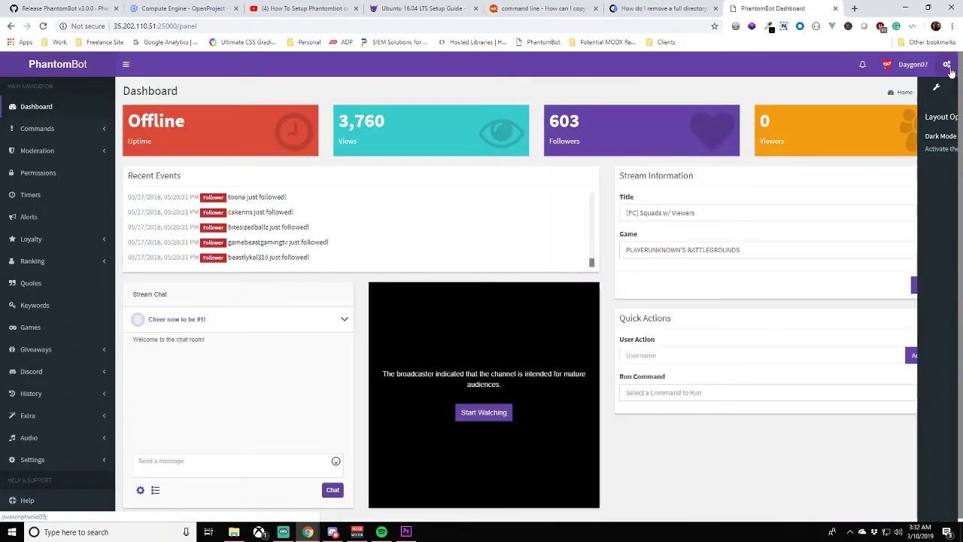
left_click(780, 94)
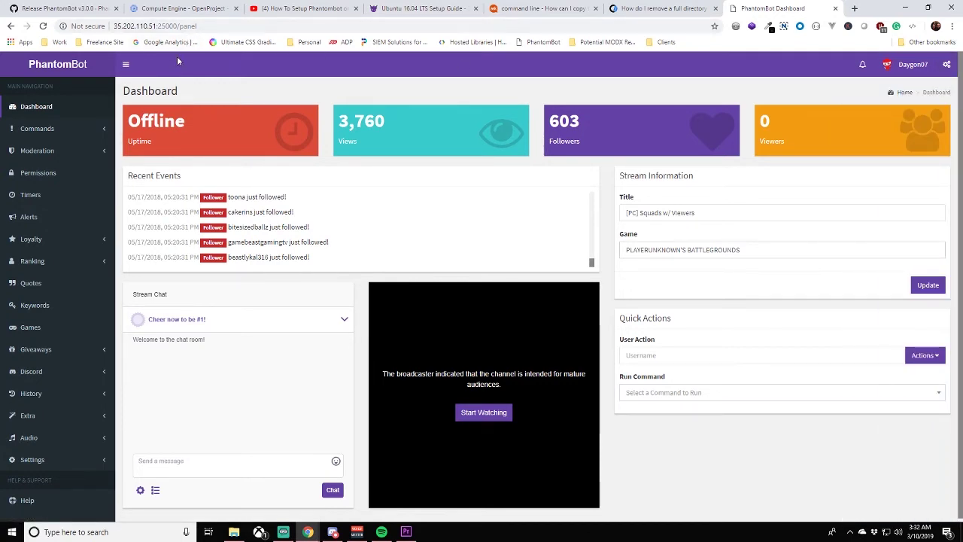
left_click(947, 64)
left_click(947, 136)
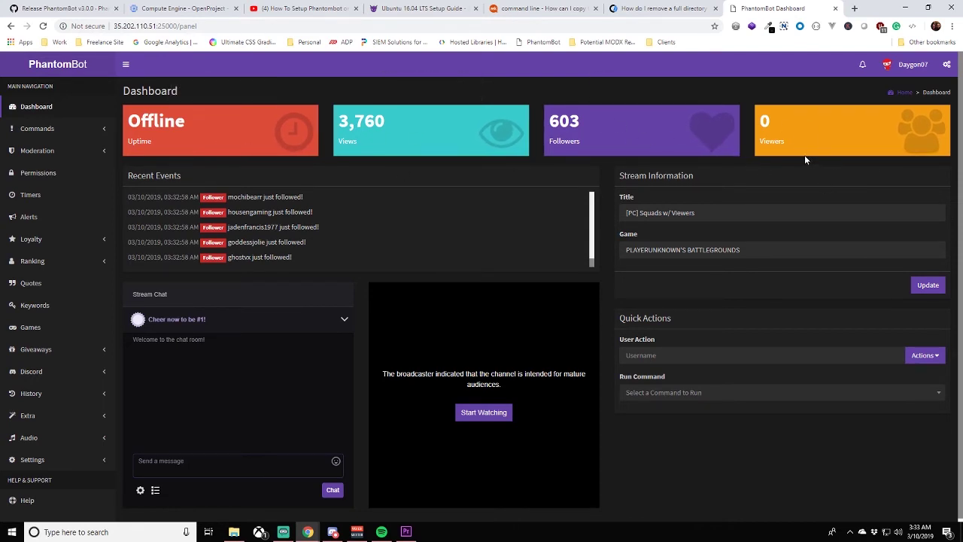
- Enable Reverse Sort Events in the Dashboard Page options
scroll(373, 212, "down", 1)
left_click(943, 65)
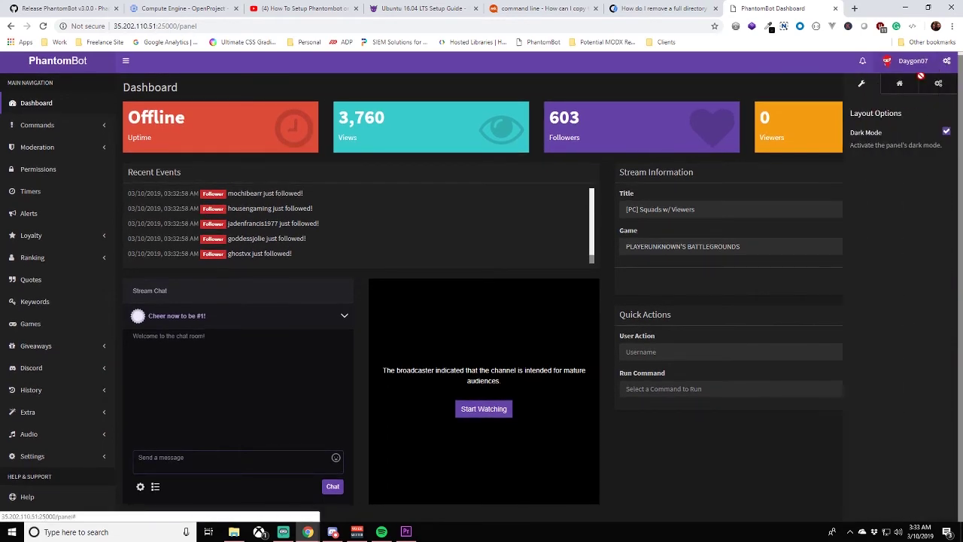
left_click(899, 83)
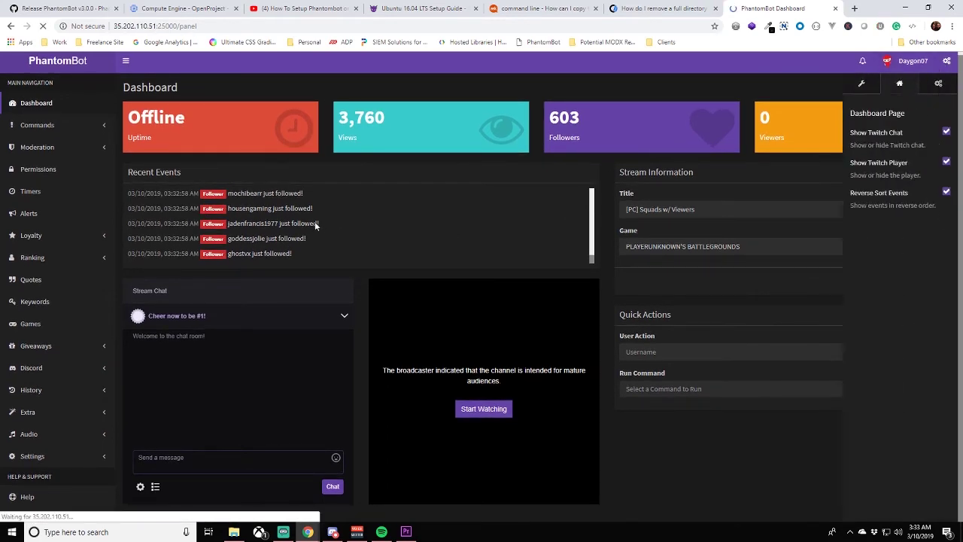
left_click(947, 194)
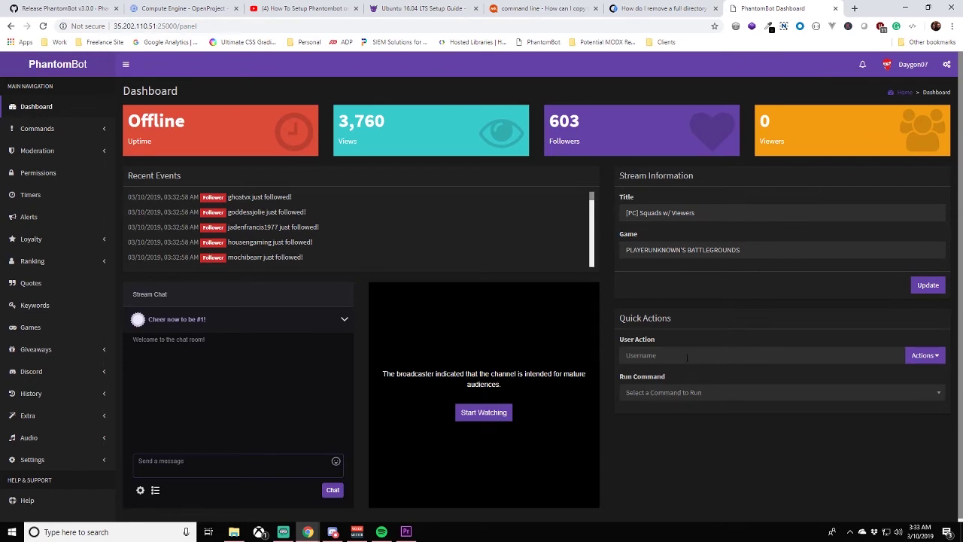
- Look at the dashboard's Run Command choices, and review the custom commands and command aliases
left_click(723, 394)
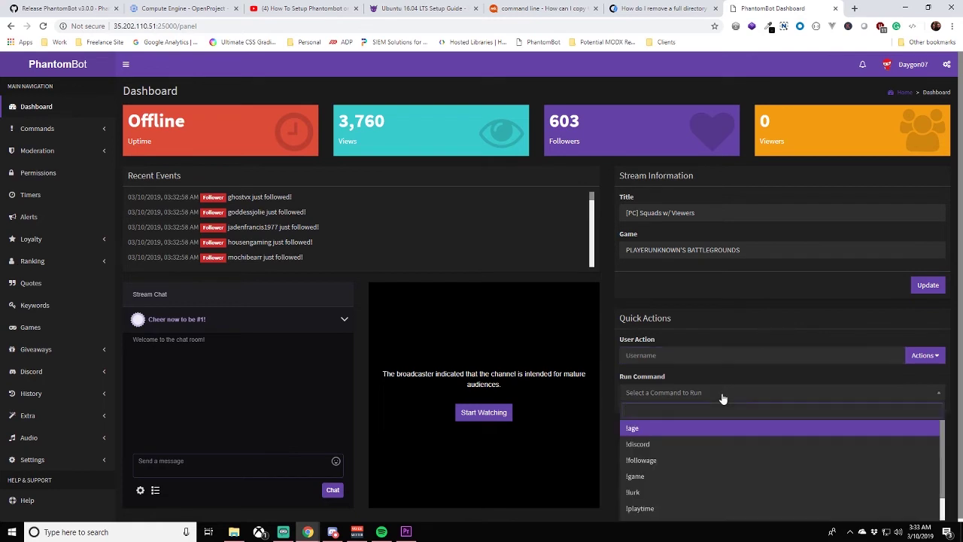
left_click(722, 394)
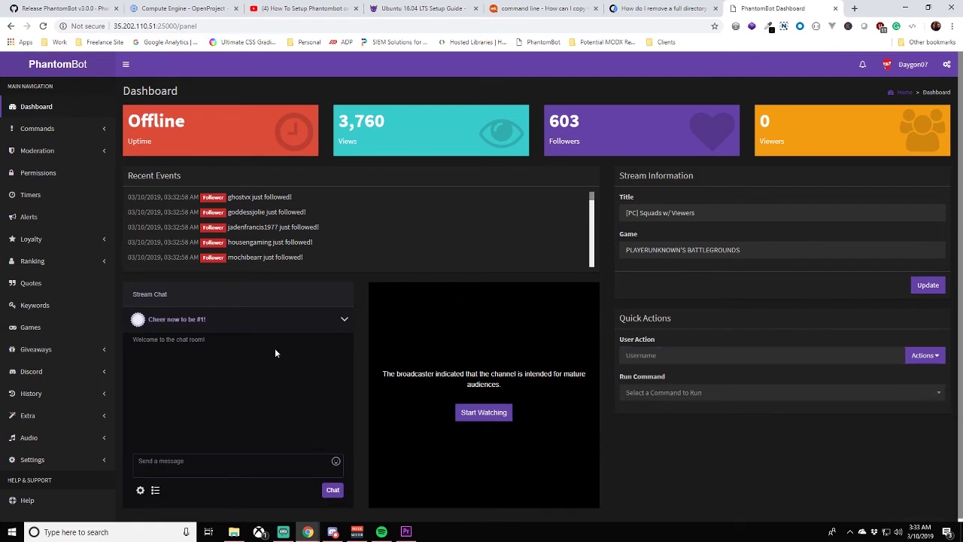
left_click(36, 129)
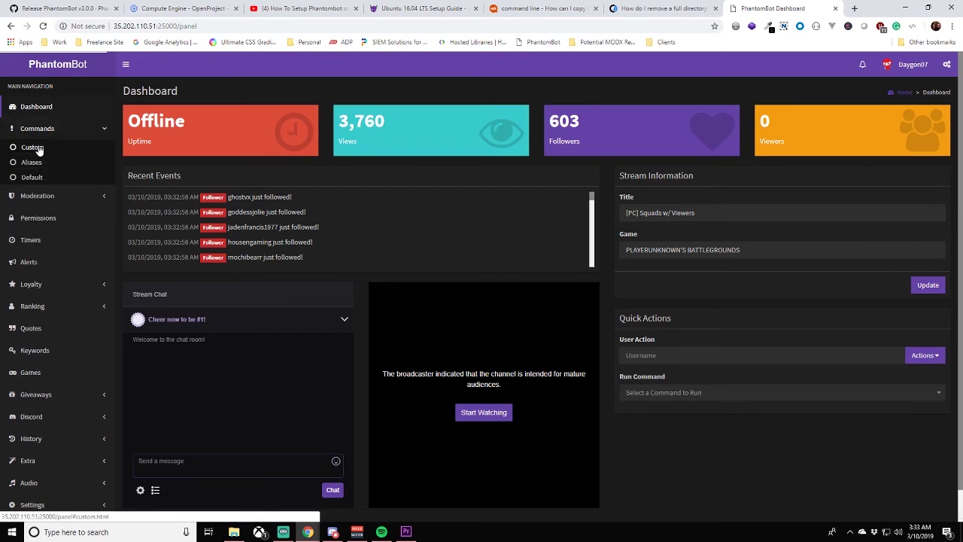
left_click(38, 150)
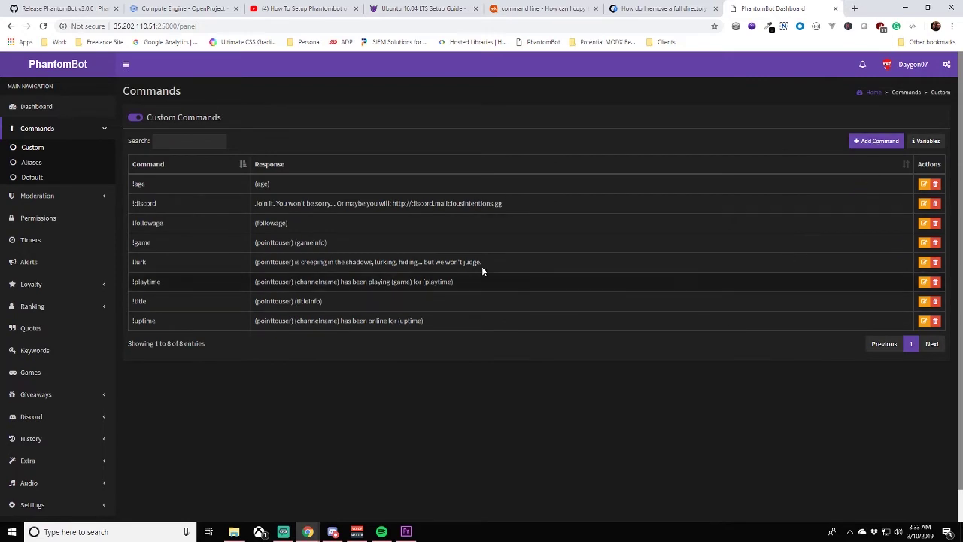
left_click(32, 162)
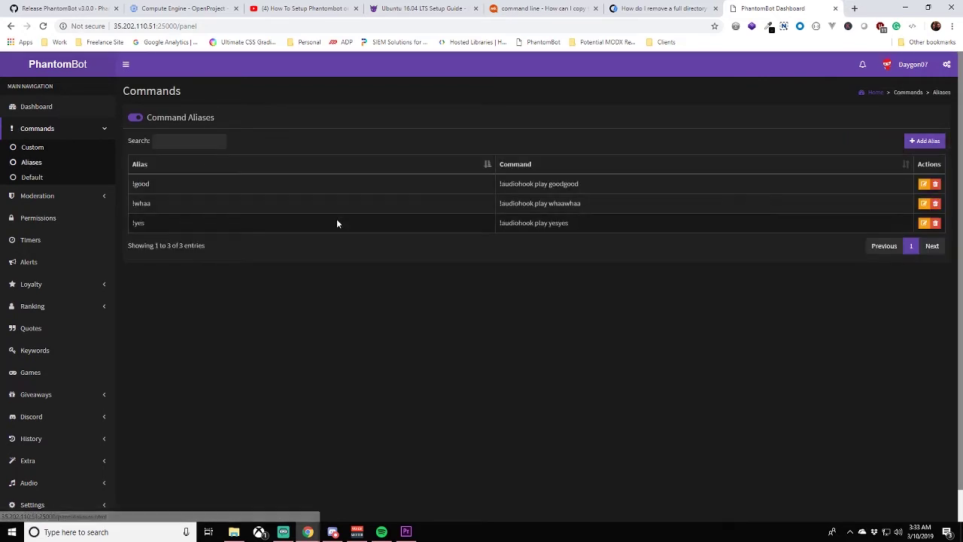
- Show 100 entries per page in the default commands and look through the list with its user levels
left_click(32, 178)
left_click(167, 137)
left_click(161, 173)
scroll(429, 211, "down", 5)
scroll(435, 213, "down", 15)
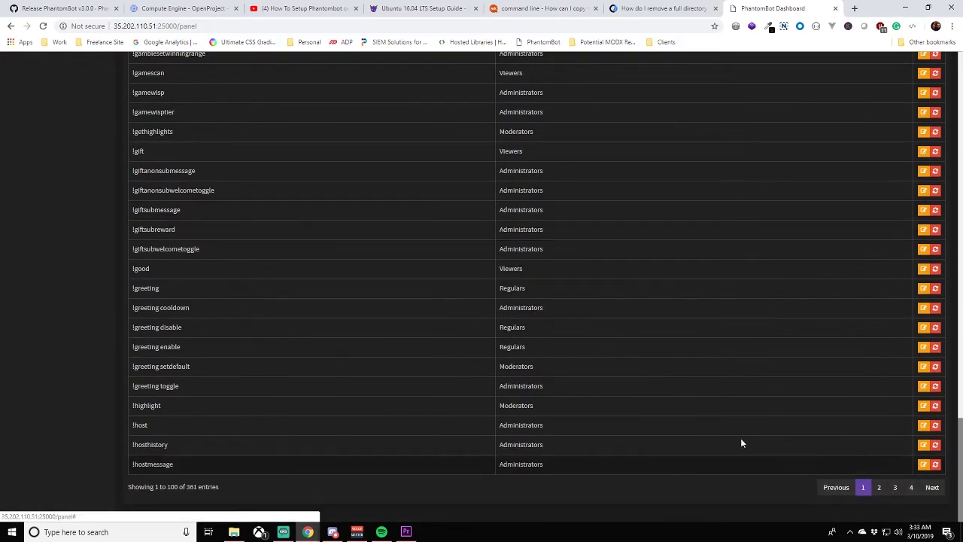
scroll(435, 339, "up", 10)
scroll(434, 340, "up", 10)
scroll(426, 334, "down", 8)
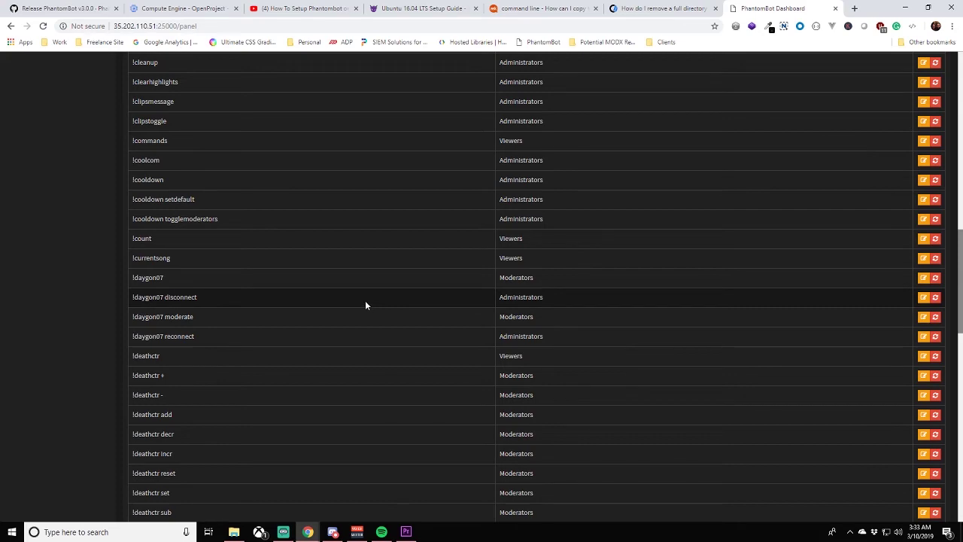
scroll(357, 303, "up", 15)
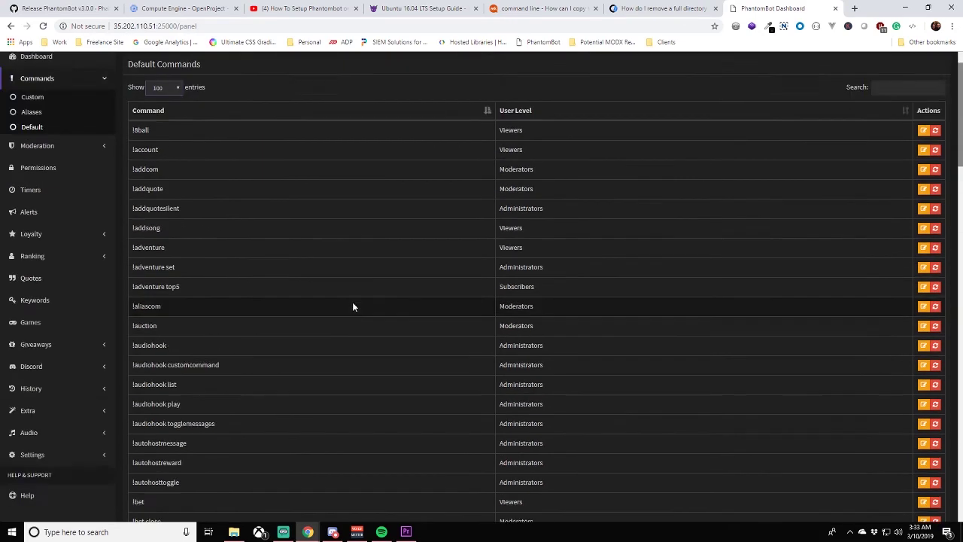
- Review the moderation filters, the whitelist and the blacklist
left_click(37, 196)
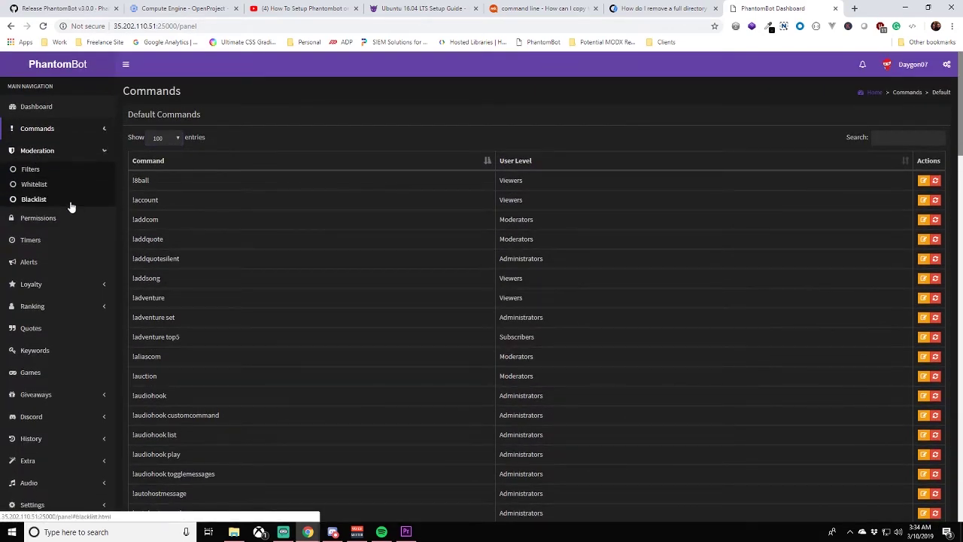
left_click(43, 171)
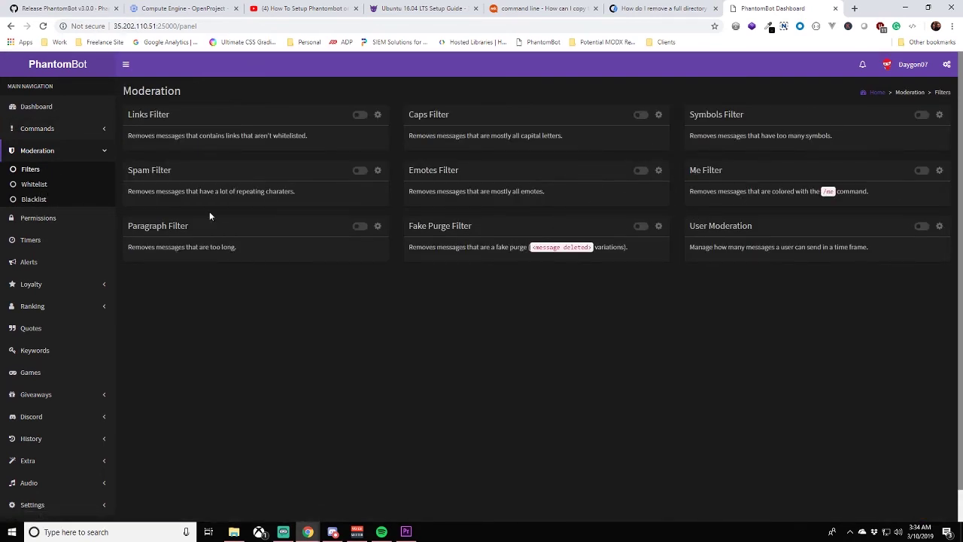
left_click(34, 184)
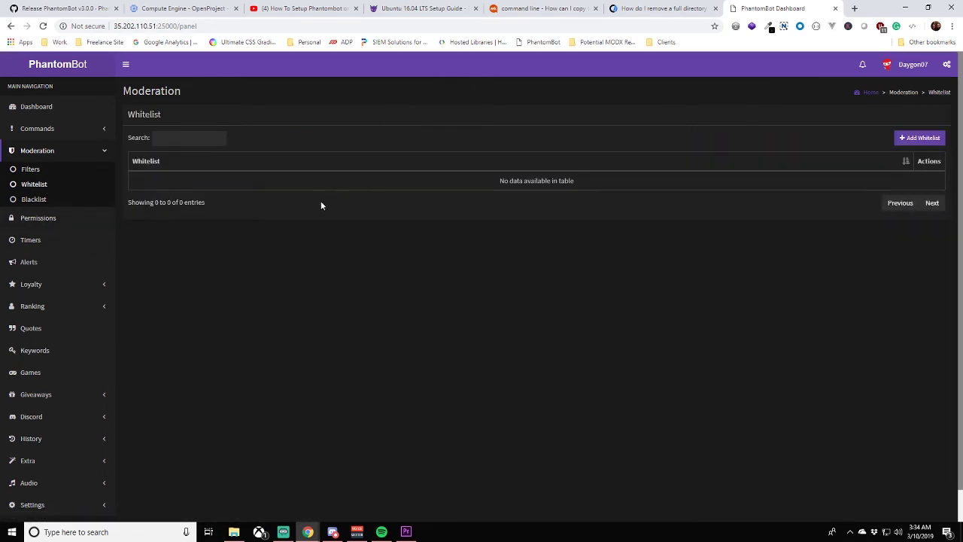
left_click(36, 200)
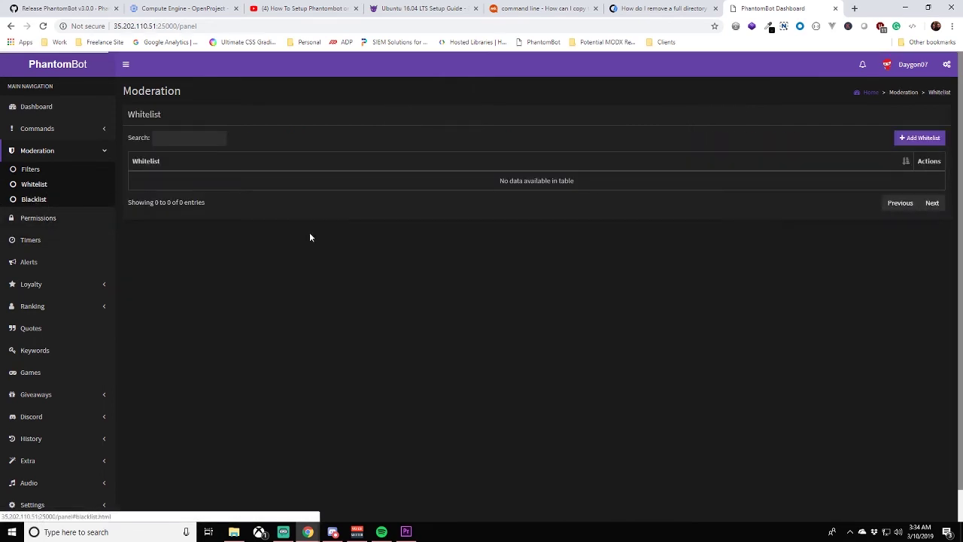
- Look over the user permissions, the timer messages and the chat alerts
left_click(39, 218)
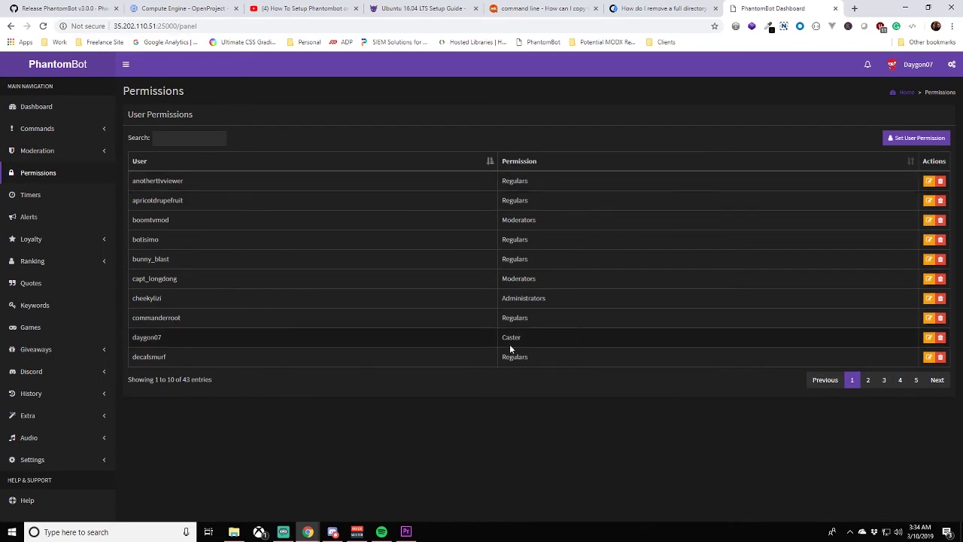
left_click(47, 195)
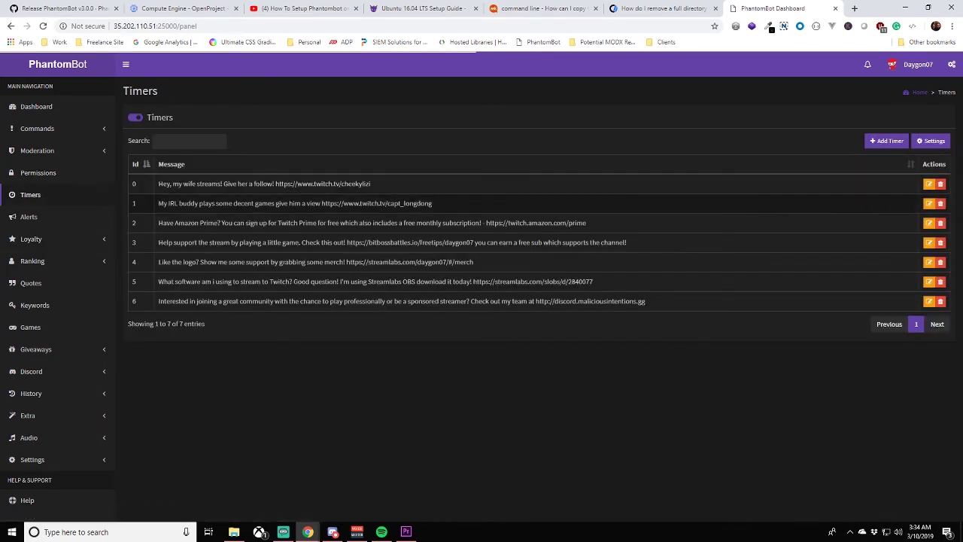
left_click(44, 223)
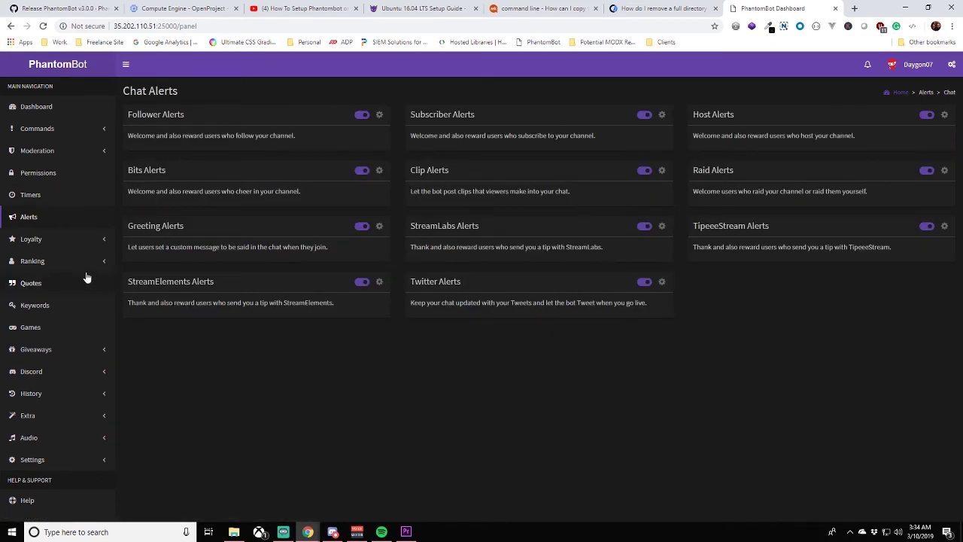
- Examine the loyalty currency settings, checking the single and multiple currency names
left_click(61, 240)
left_click(52, 260)
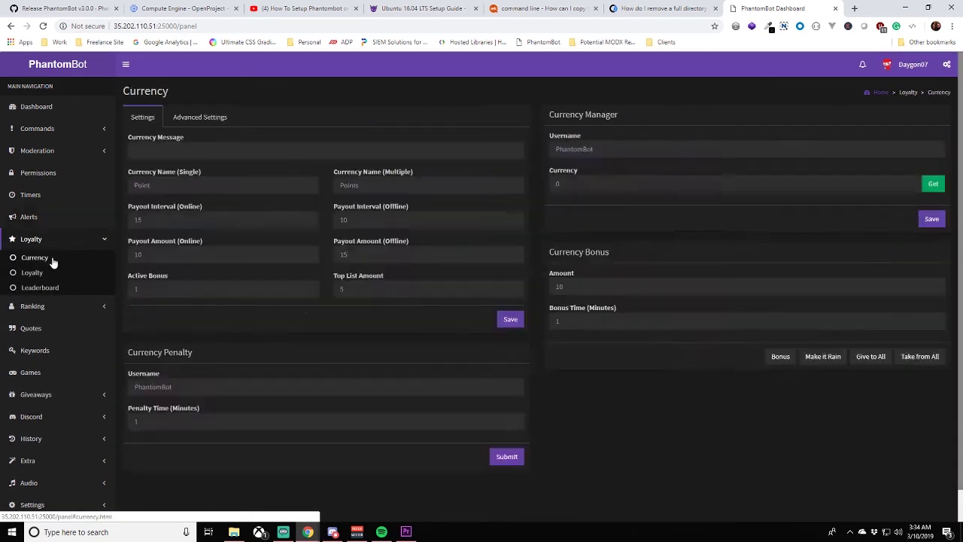
double_click(403, 186)
left_click(403, 185)
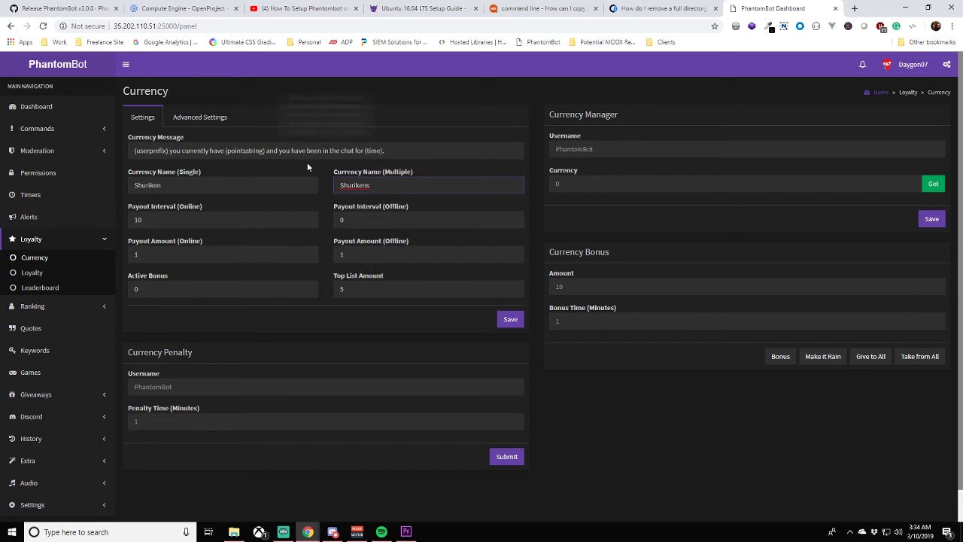
double_click(135, 186)
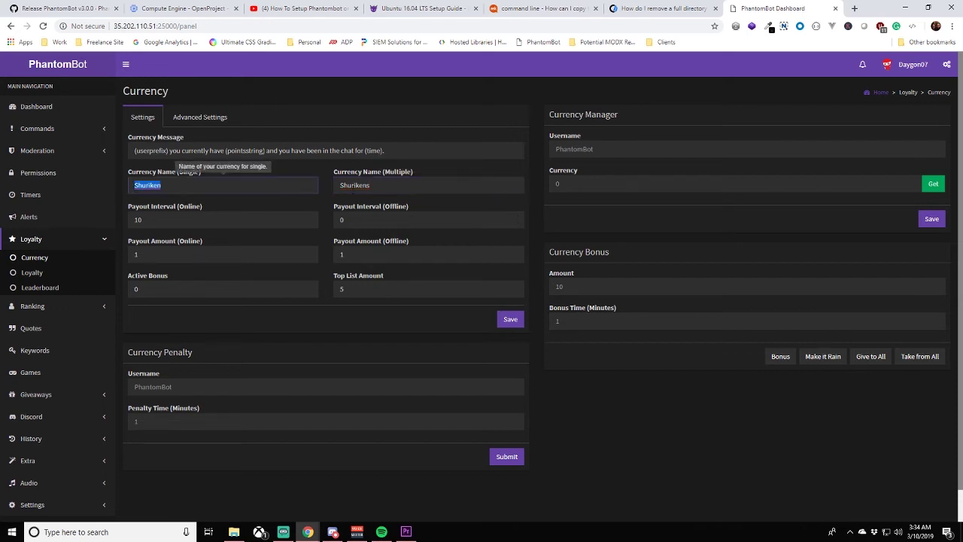
left_click_drag(380, 197, 277, 188)
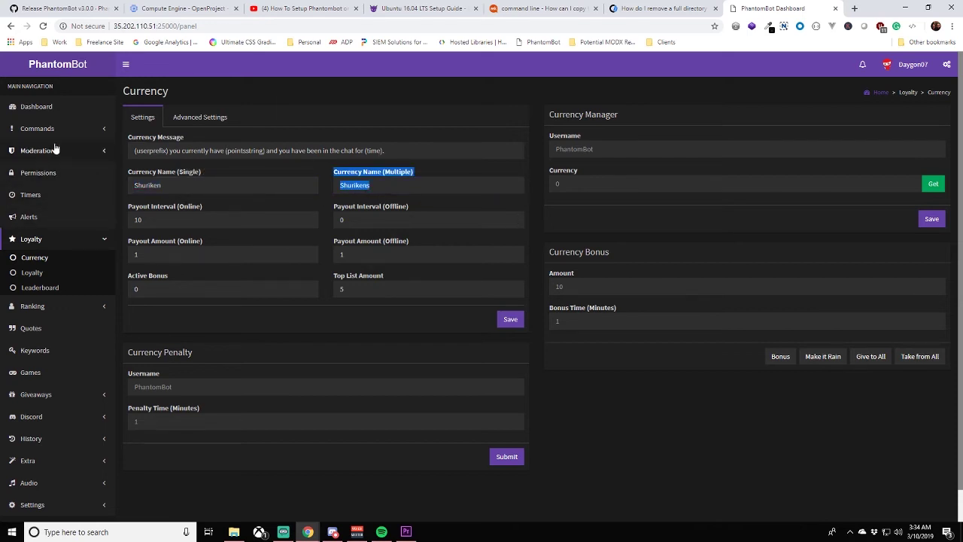
- View the loyalty leaderboard, and save CDT as the time zone in the loyalty settings
left_click(32, 272)
left_click(53, 286)
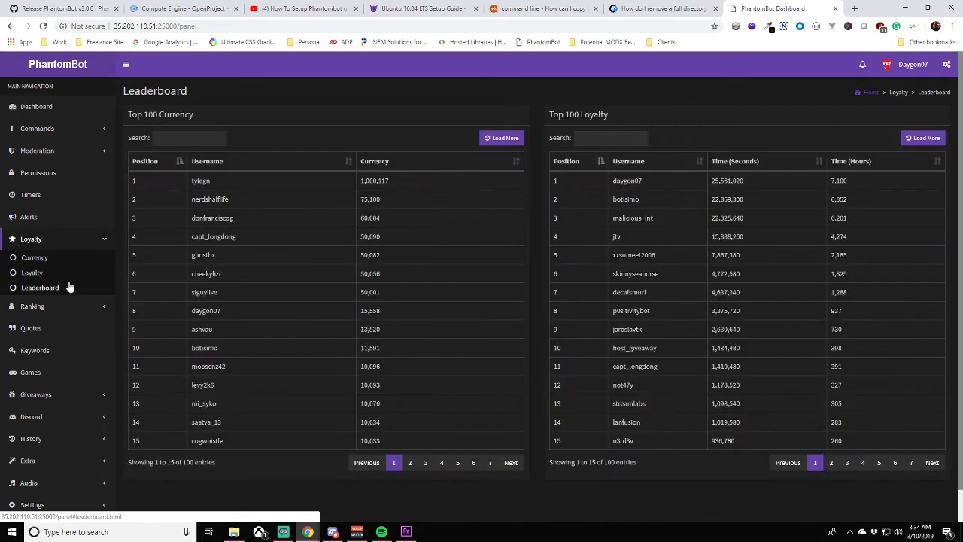
left_click(84, 254)
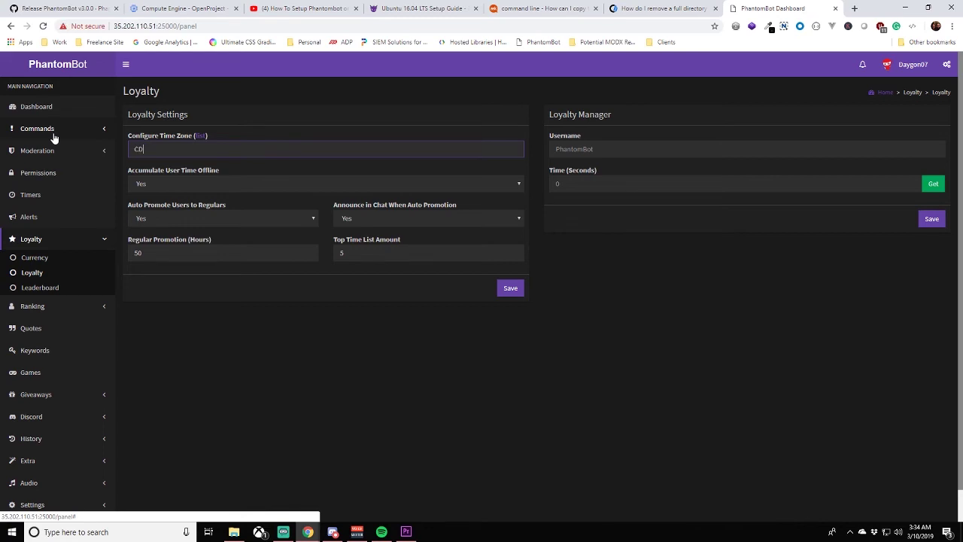
left_click(518, 289)
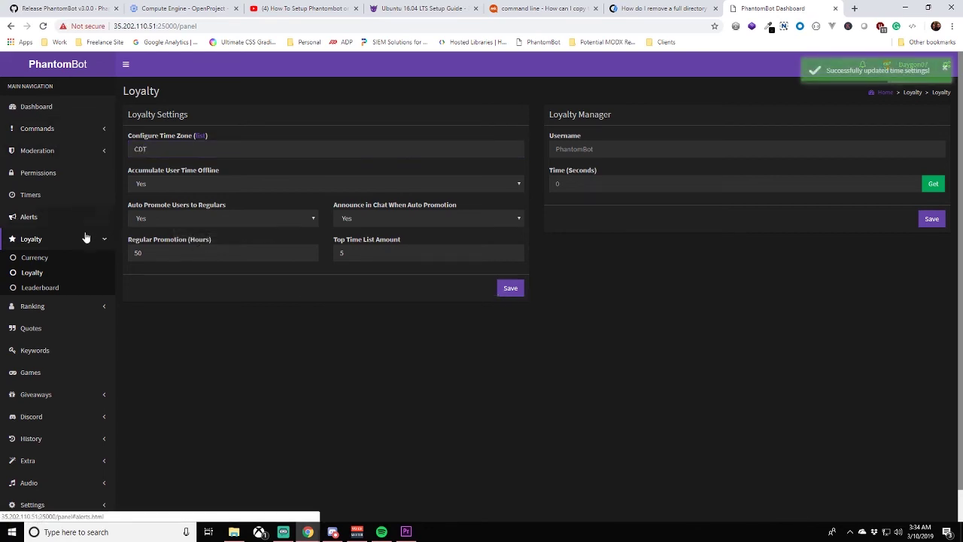
- Review the global and custom ranks, followed by the quotes, keywords and games pages
left_click(69, 309)
left_click(52, 283)
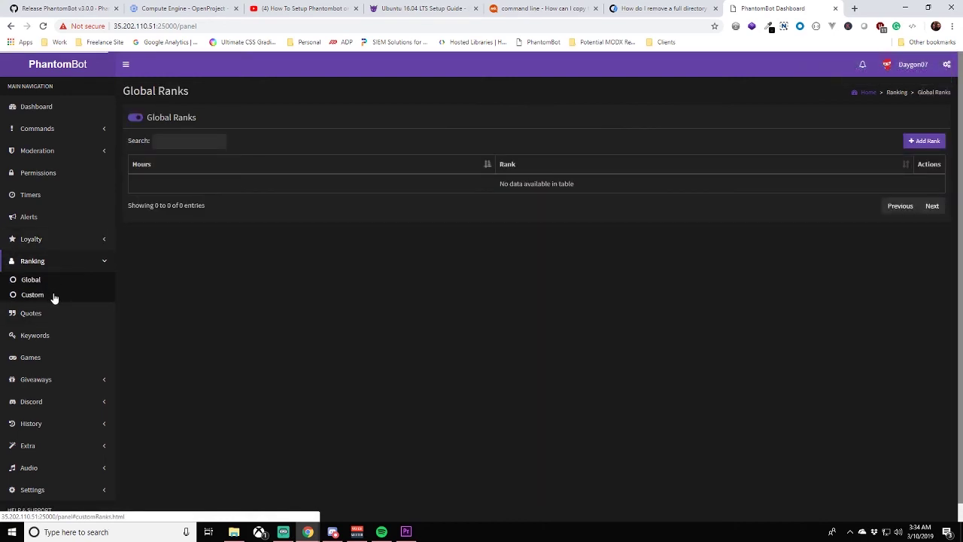
left_click(55, 295)
left_click(74, 314)
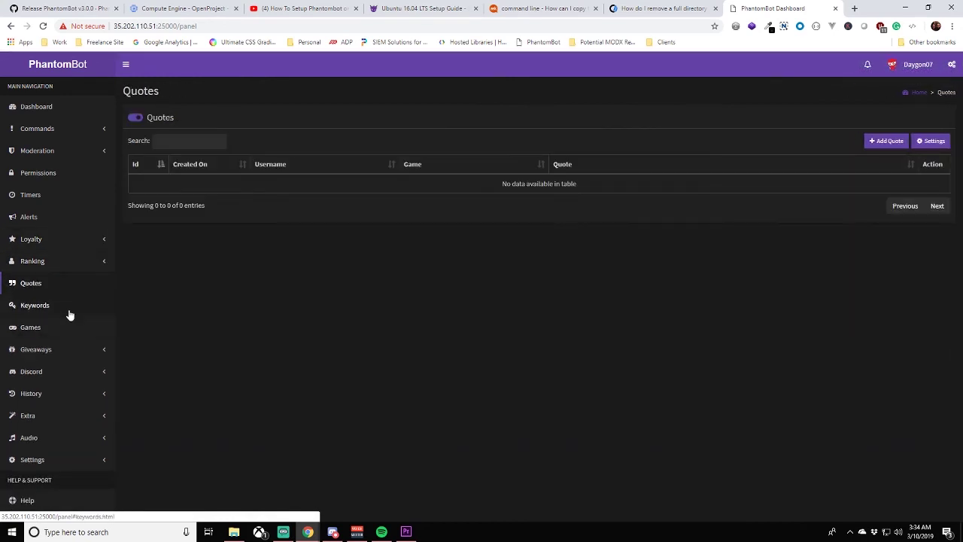
left_click(69, 312)
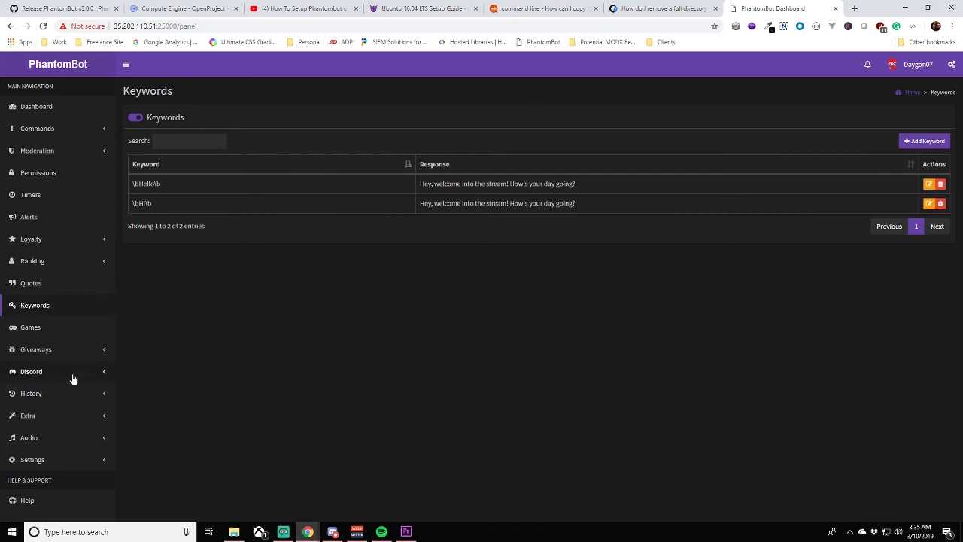
left_click(73, 336)
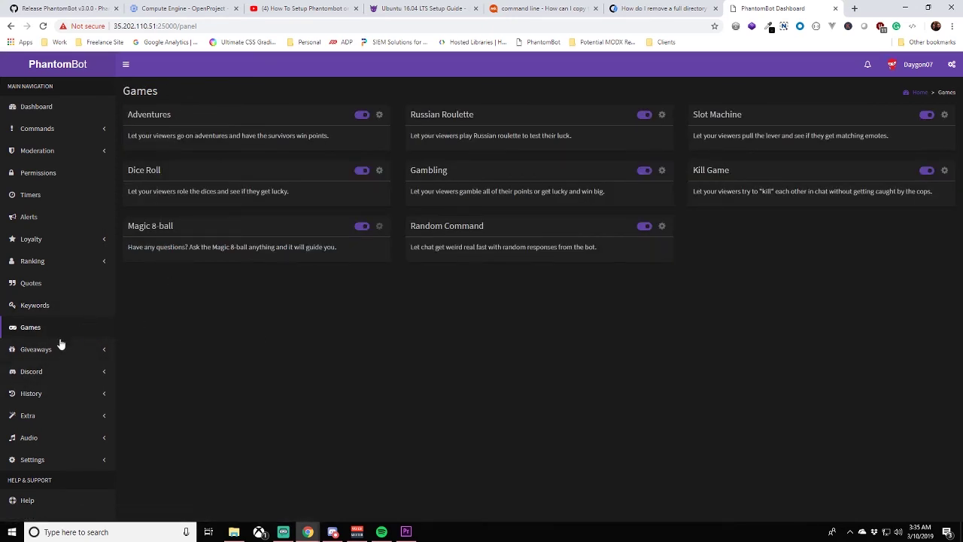
- Look at the raffle and ticket raffle giveaways, and check which pages the Discord and history sections offer
left_click(55, 349)
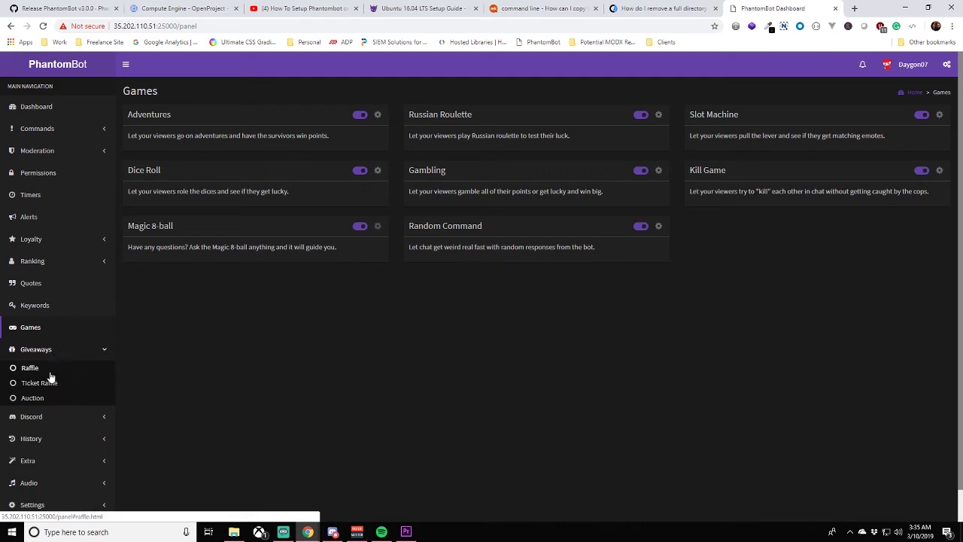
left_click(51, 371)
left_click(52, 383)
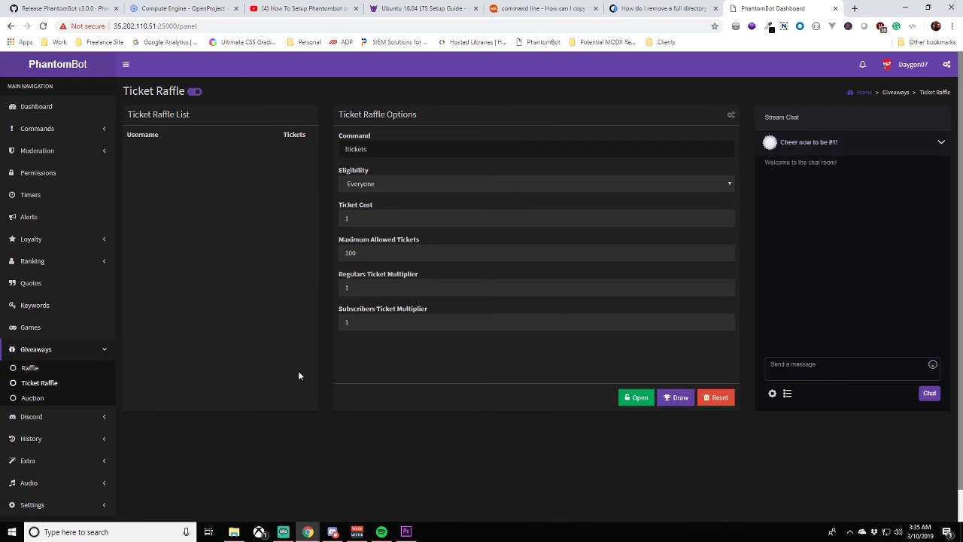
left_click(47, 421)
left_click(67, 376)
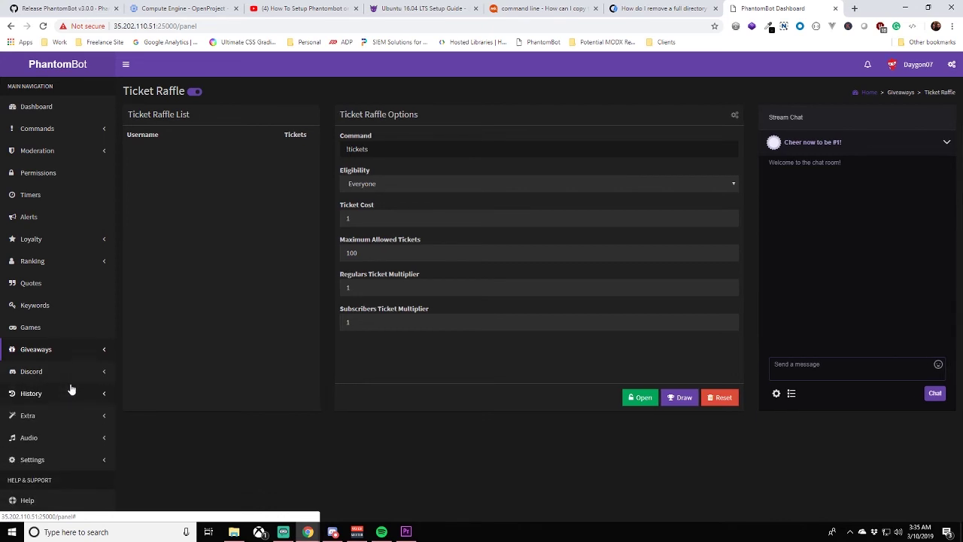
left_click(71, 390)
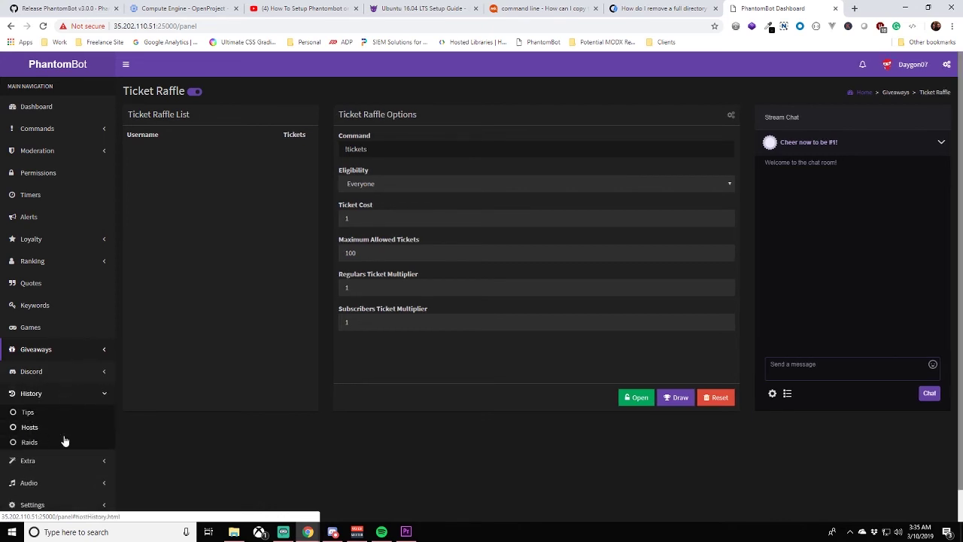
- Look through the extra features: dual stream, death counter, stream highlights and betting
left_click(71, 465)
scroll(71, 455, "down", 1)
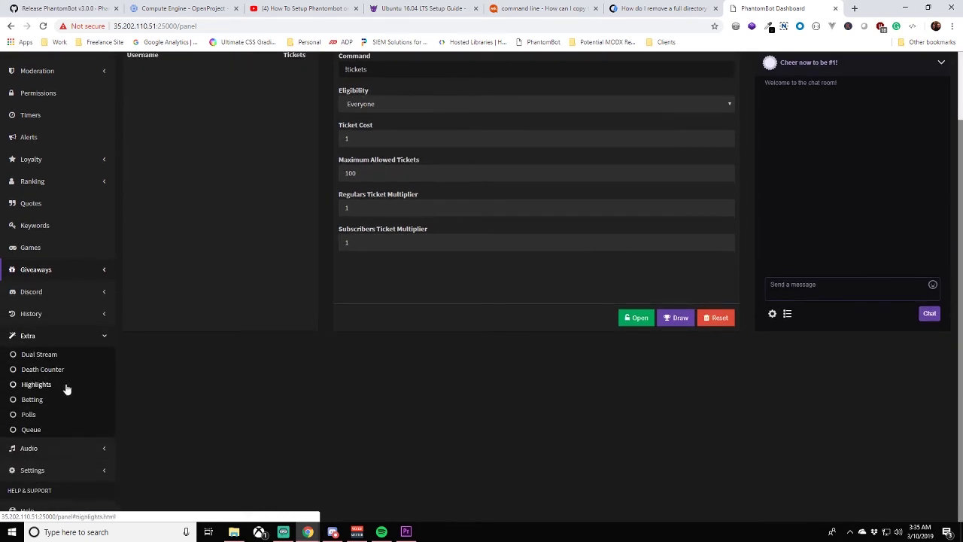
left_click(46, 356)
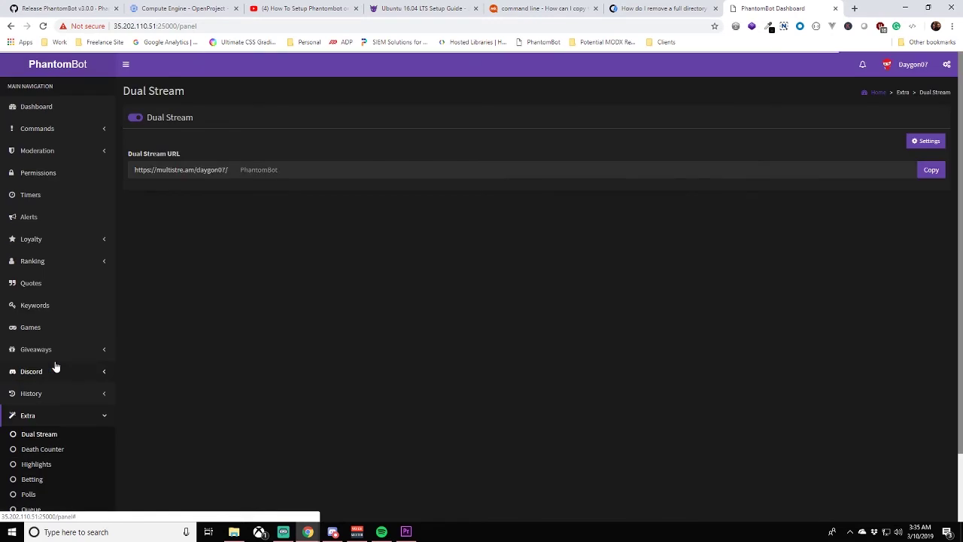
left_click(294, 167)
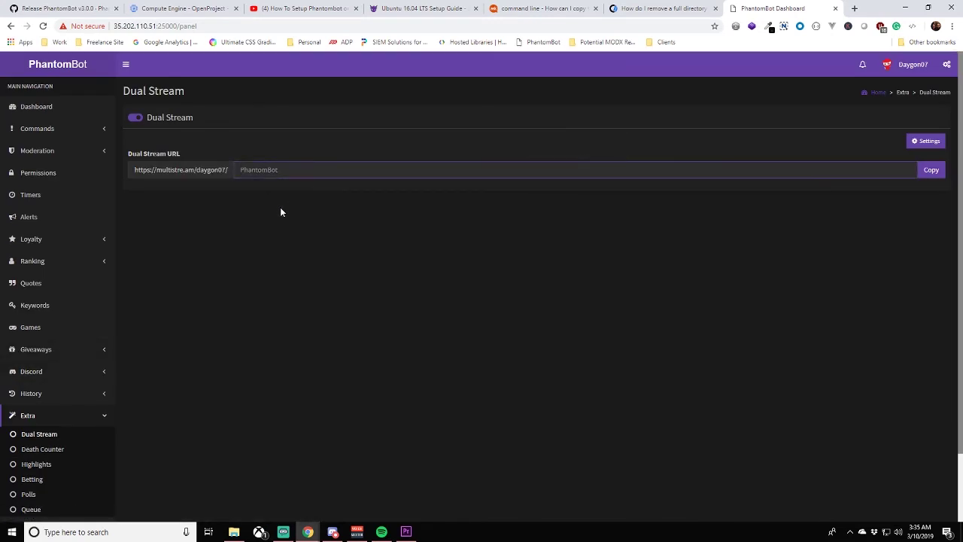
left_click(70, 450)
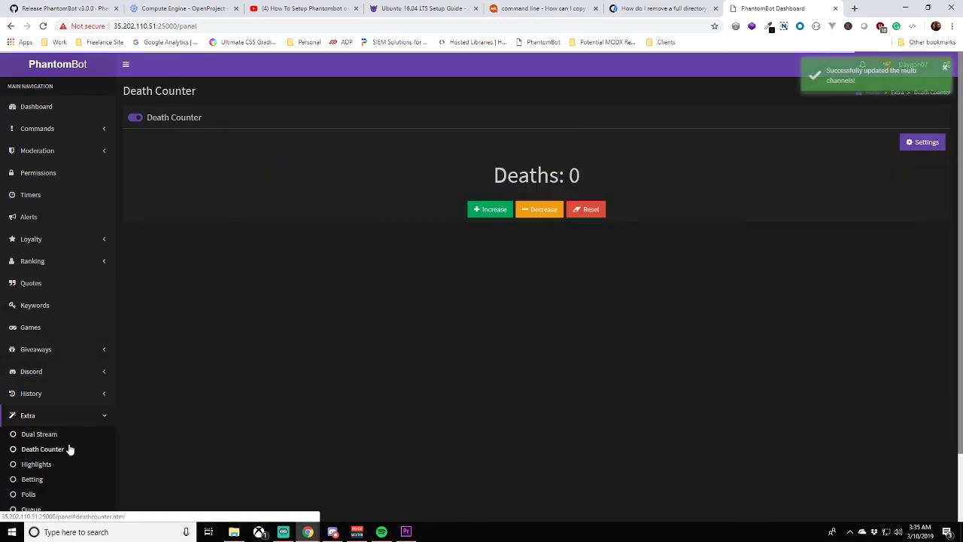
left_click(50, 465)
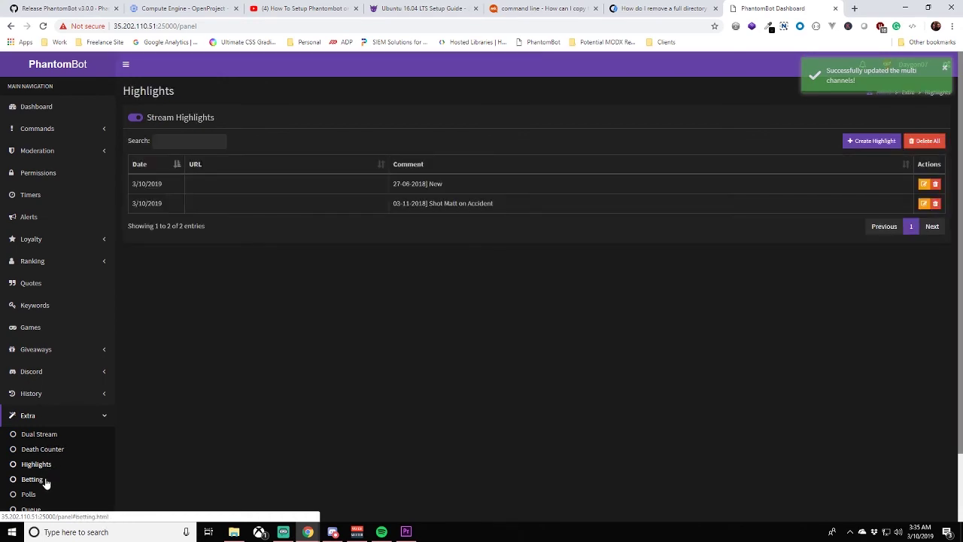
left_click(39, 493)
left_click(72, 481)
- Open the list of audio hooks and dismiss its introductory message
scroll(68, 489, "down", 1)
left_click(56, 455)
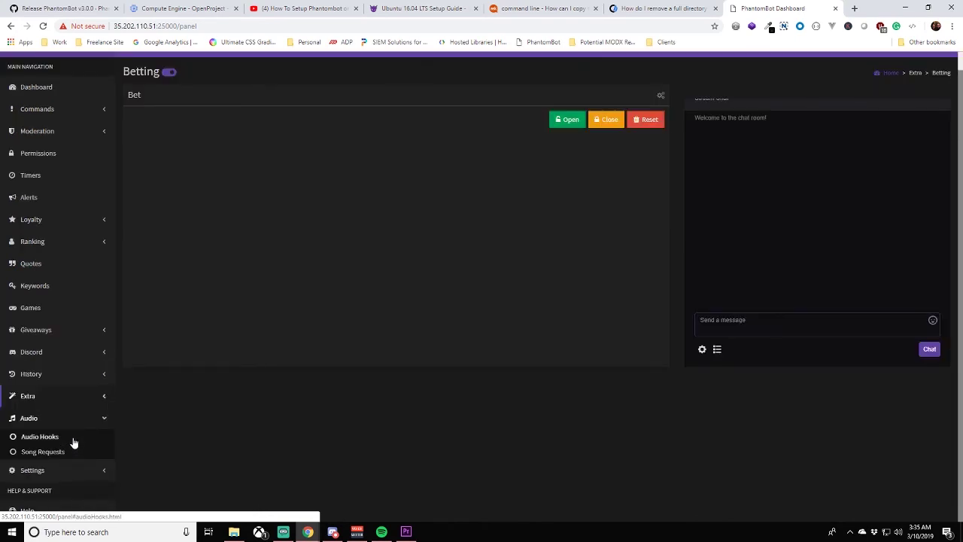
left_click(45, 437)
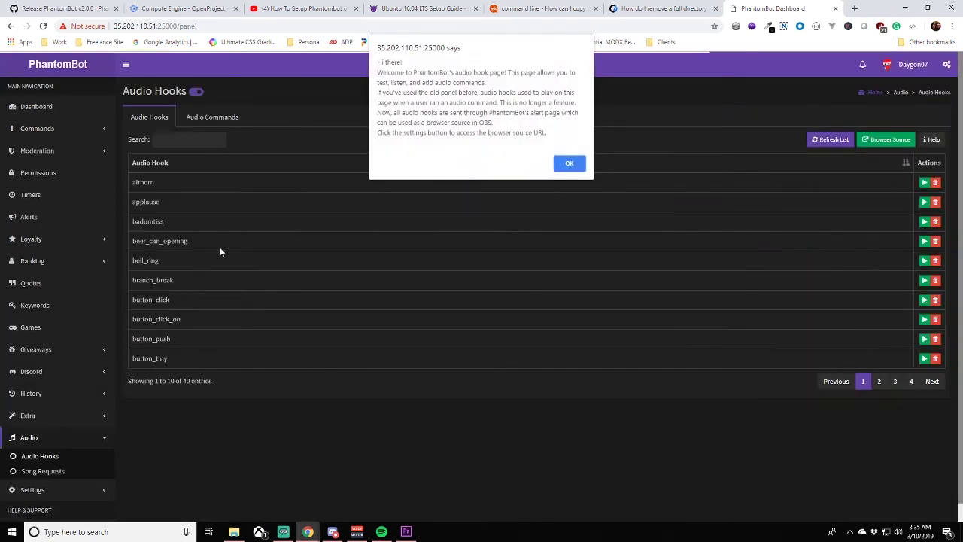
left_click(570, 164)
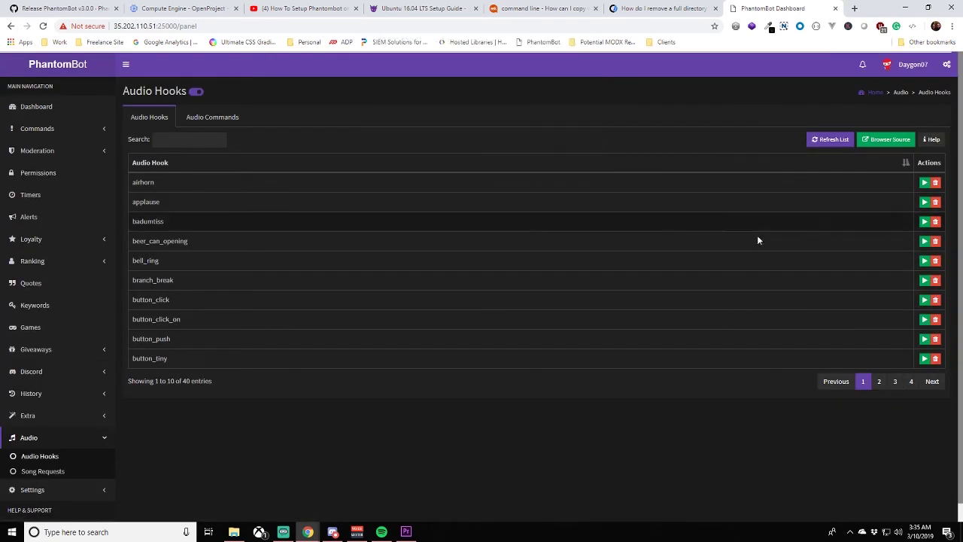
- Open the song requests feature and read the PhantomBot community guide on acquiring a YouTube API key
left_click(59, 476)
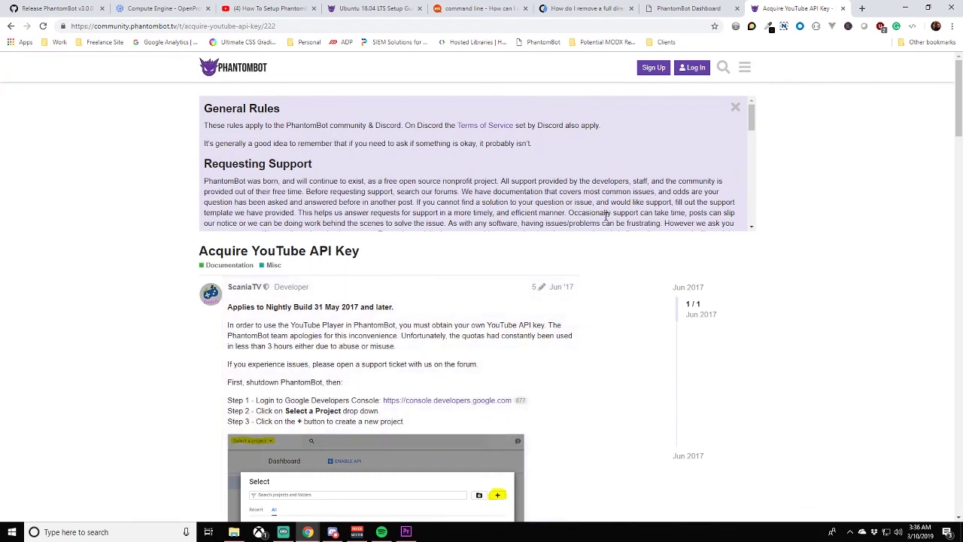
scroll(606, 216, "down", 4)
scroll(479, 273, "down", 2)
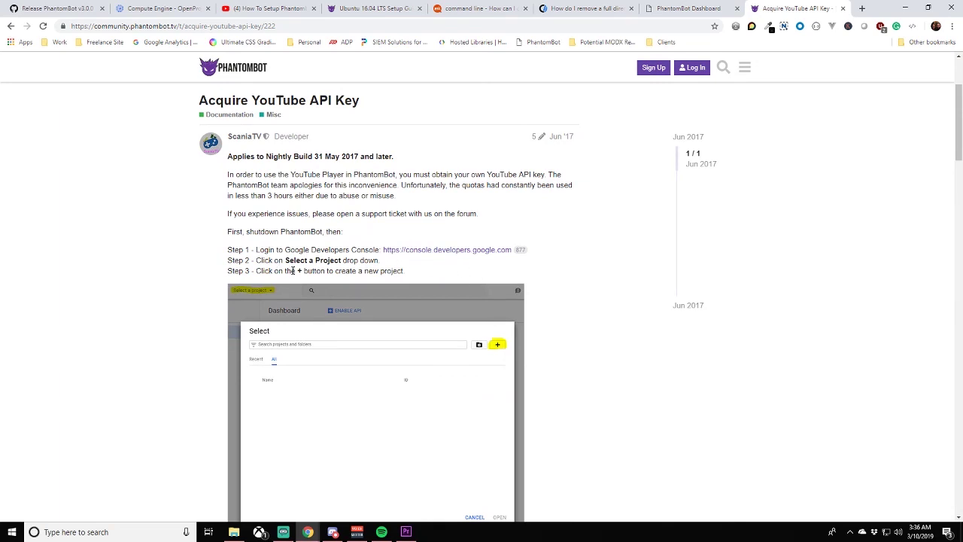
scroll(324, 270, "down", 4)
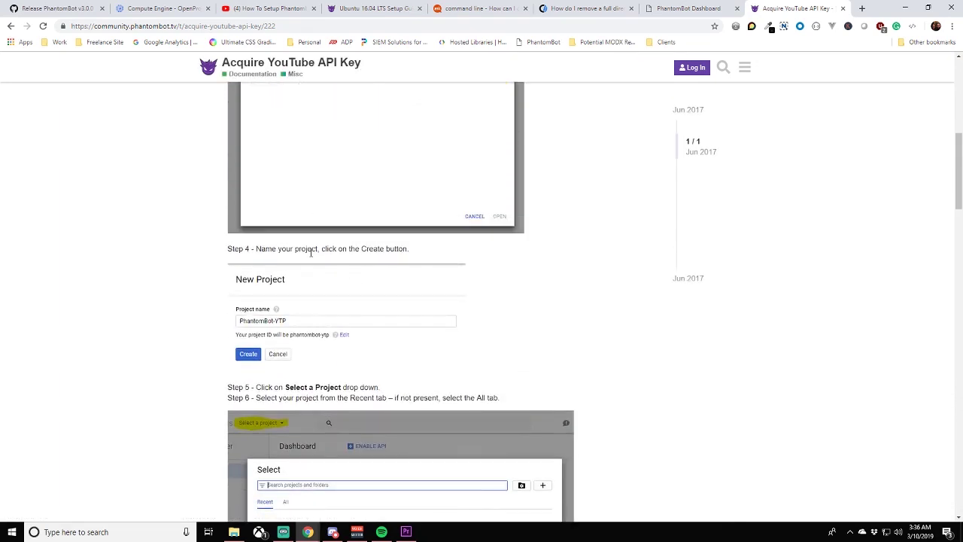
scroll(267, 292, "down", 3)
scroll(268, 292, "down", 2)
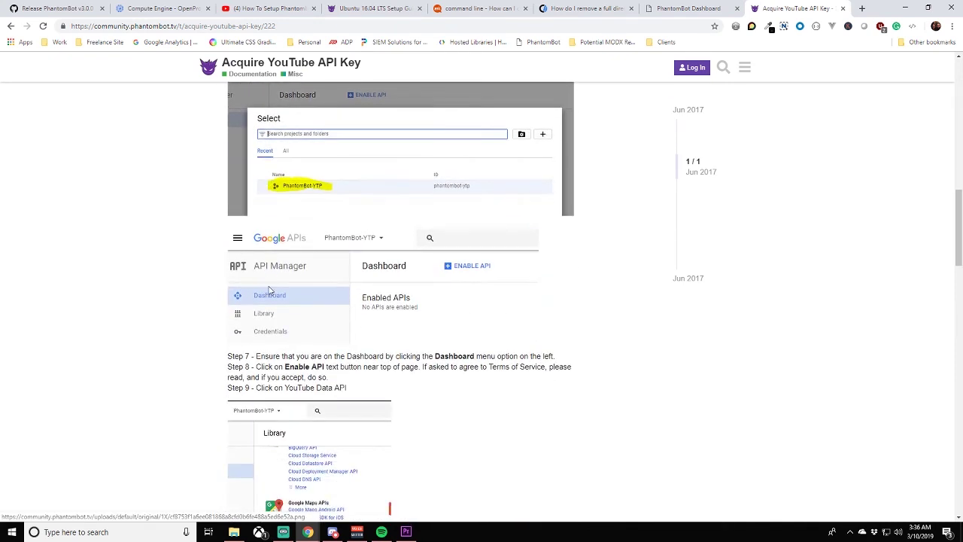
scroll(323, 290, "down", 3)
scroll(325, 292, "down", 4)
scroll(327, 293, "down", 7)
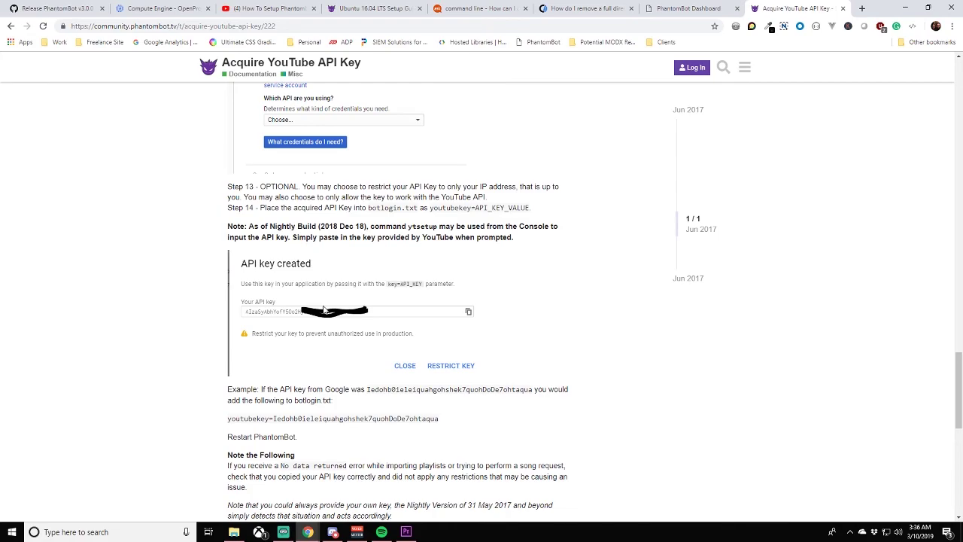
- Review the YouTube API key guide again, from the key placement and restart instructions back to the first project creation steps
scroll(325, 310, "down", 7)
scroll(333, 338, "up", 10)
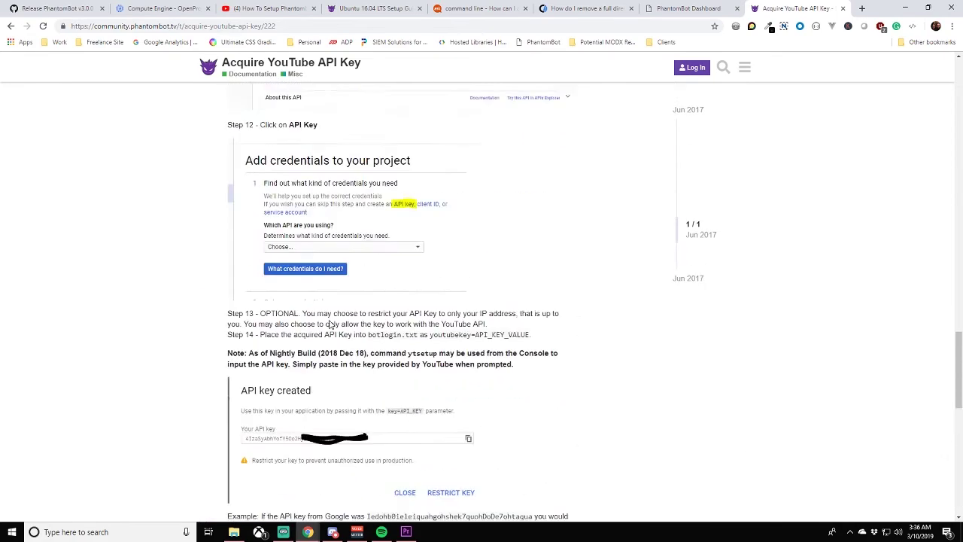
scroll(329, 324, "up", 15)
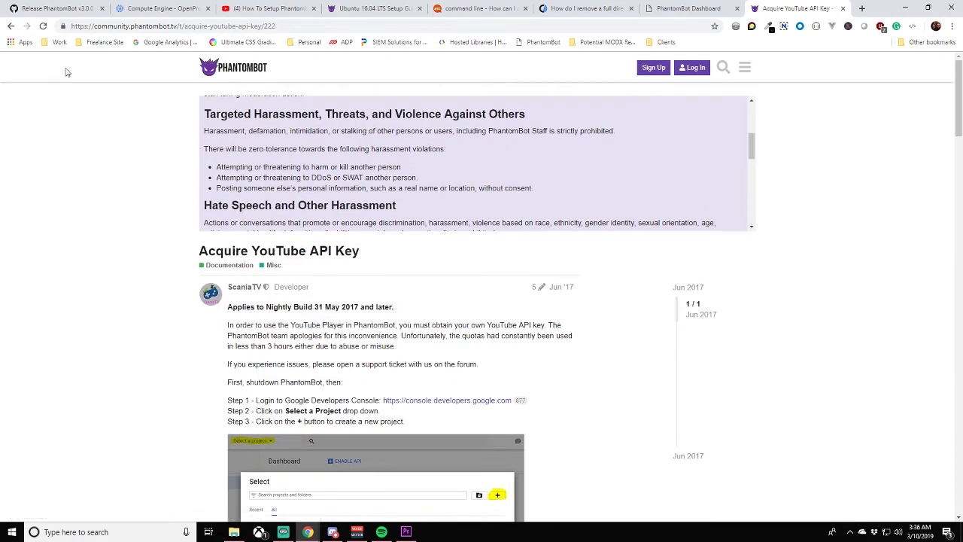
left_click(260, 9)
left_click(681, 8)
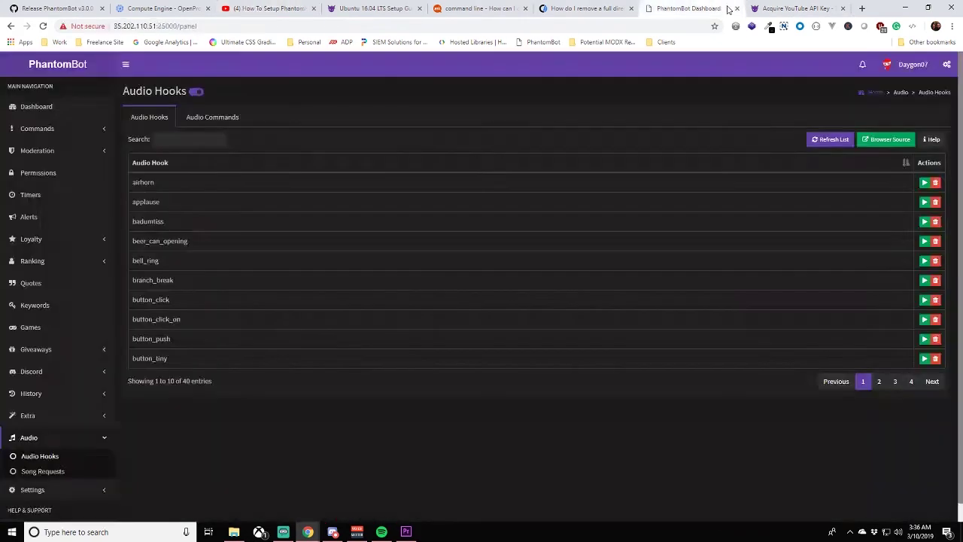
left_click(753, 8)
scroll(376, 188, "down", 3)
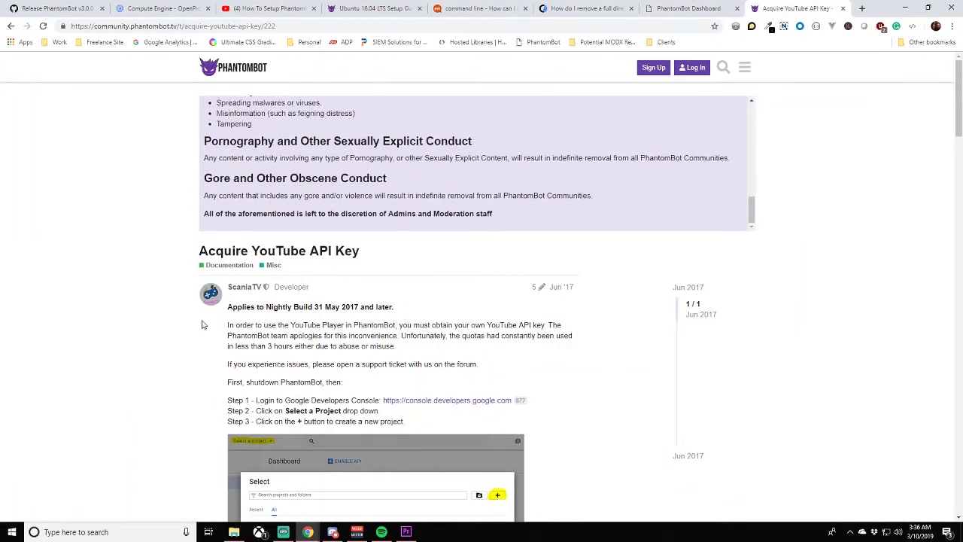
scroll(199, 325, "down", 5)
scroll(187, 307, "up", 5)
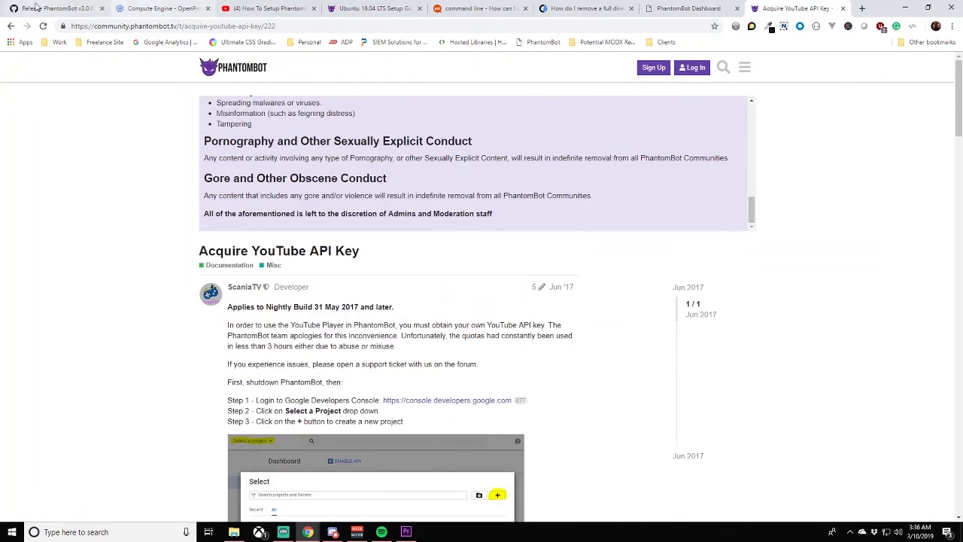
- Close the YouTube API key guide and return to the audio hooks page of the PhantomBot panel
left_click(36, 8)
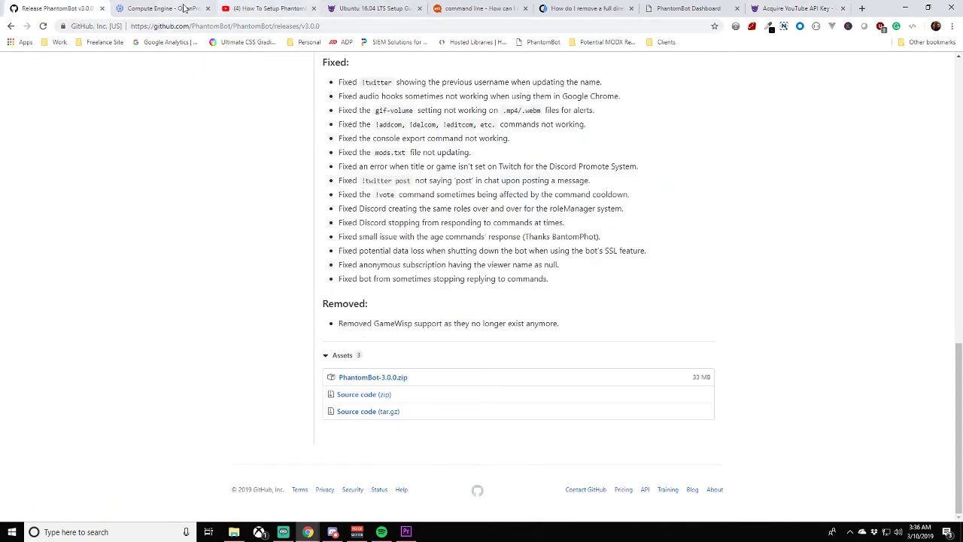
left_click(686, 8)
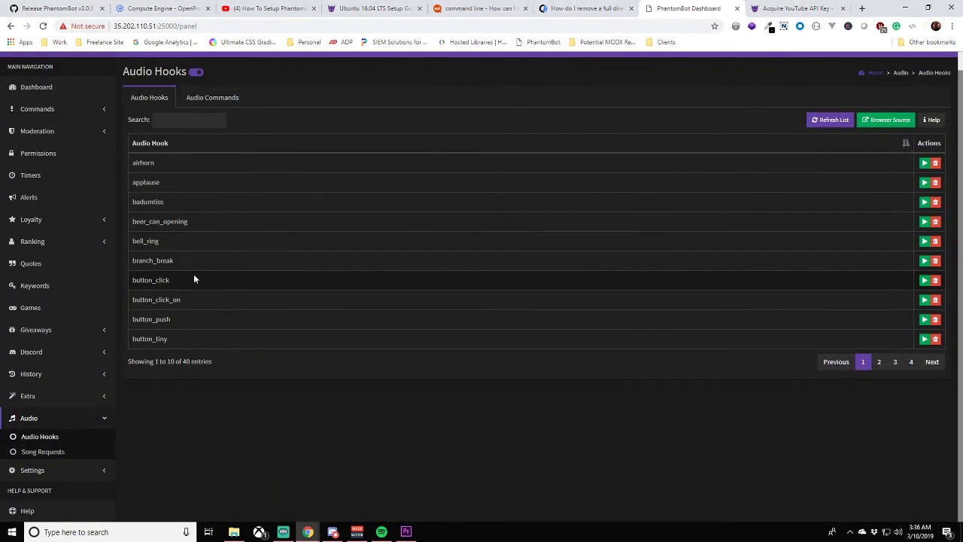
left_click(791, 8)
key("ctrl+w")
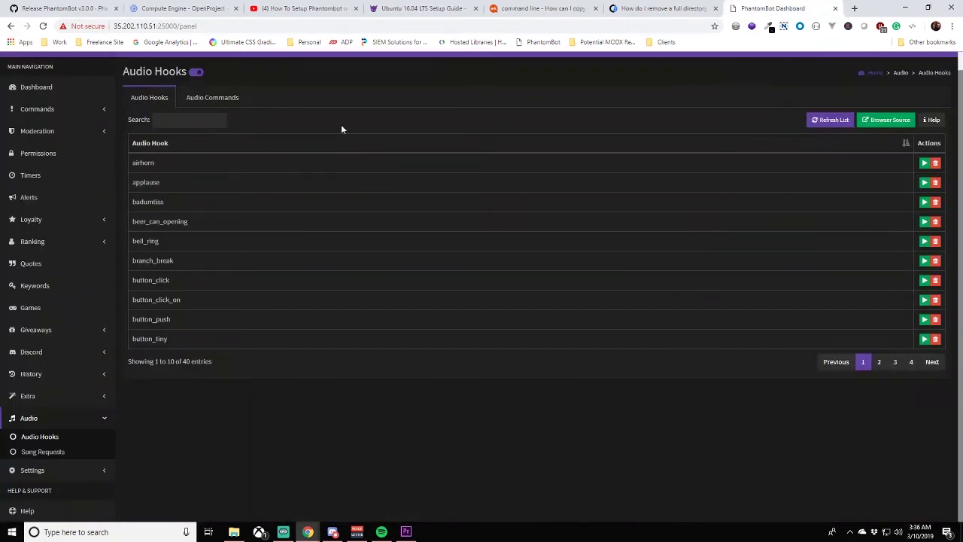
- Open the bot's logging settings and check which other pages the settings section offers
left_click(90, 470)
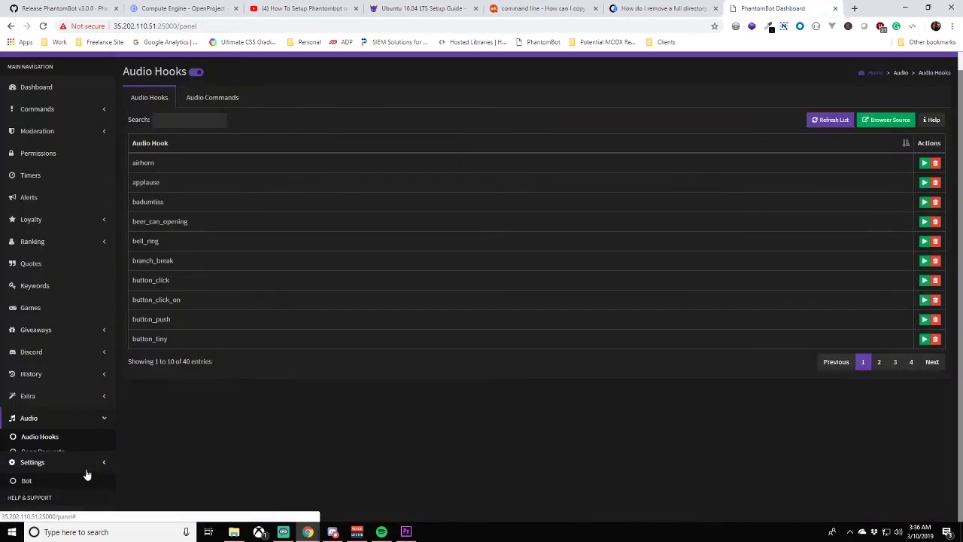
left_click(54, 429)
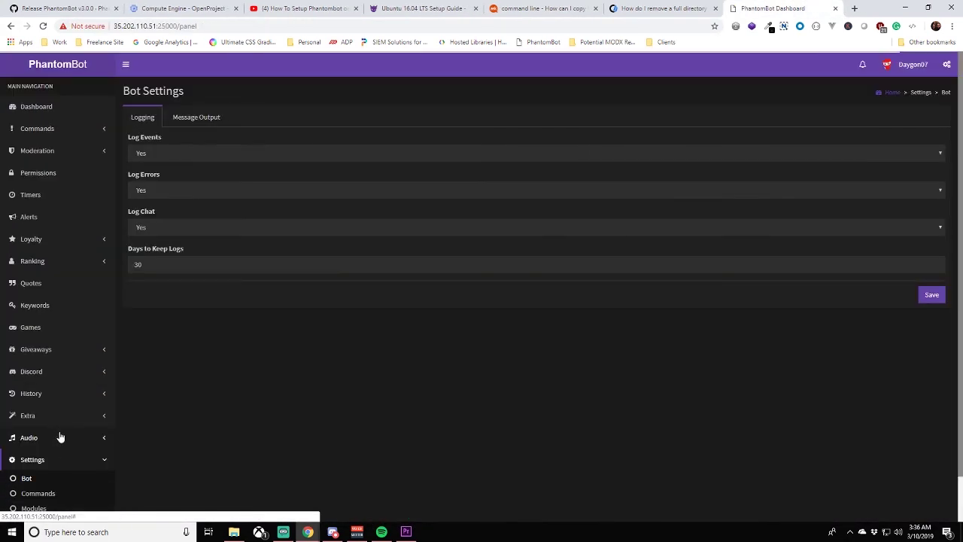
left_click(62, 459)
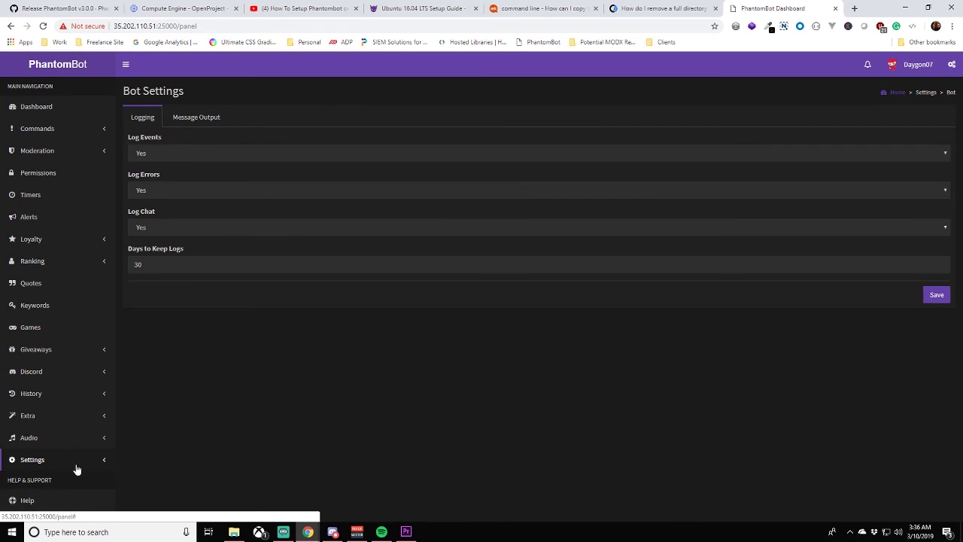
left_click(75, 462)
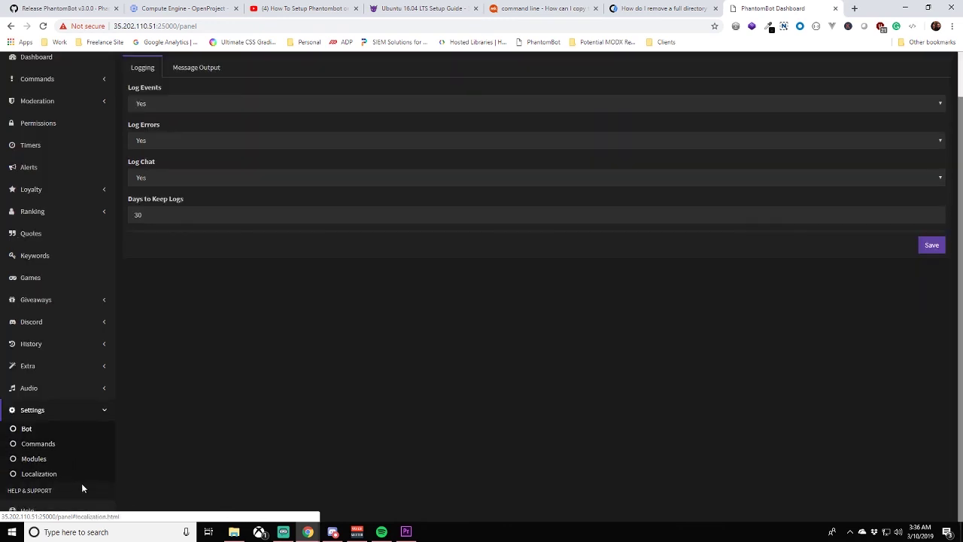
scroll(407, 342, "up", 1)
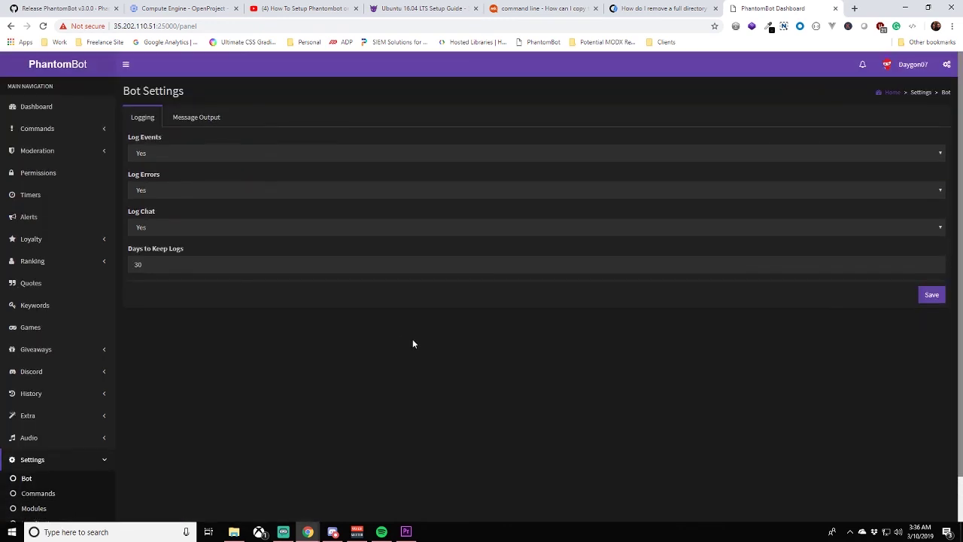
- Open the control panel's own preferences and view the display options for the dashboard page
left_click(947, 64)
left_click(897, 88)
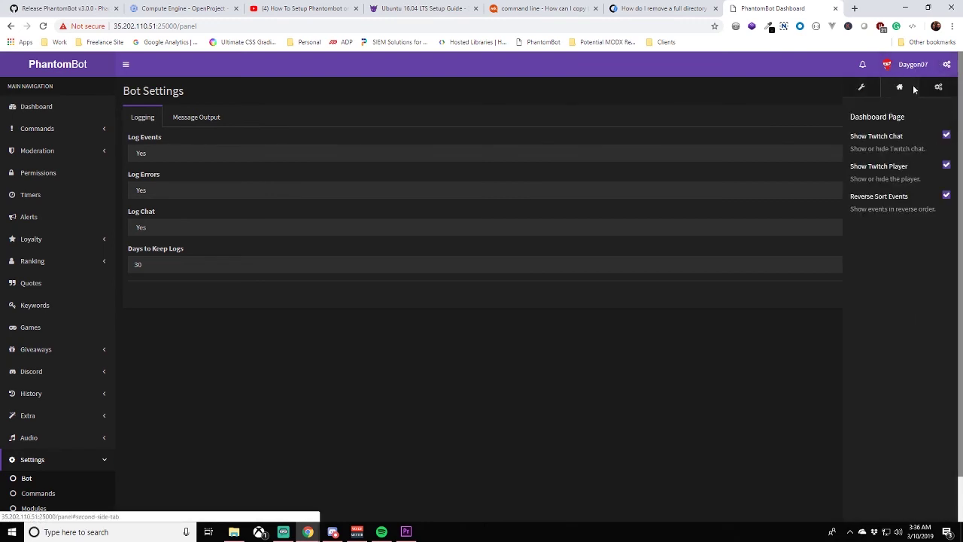